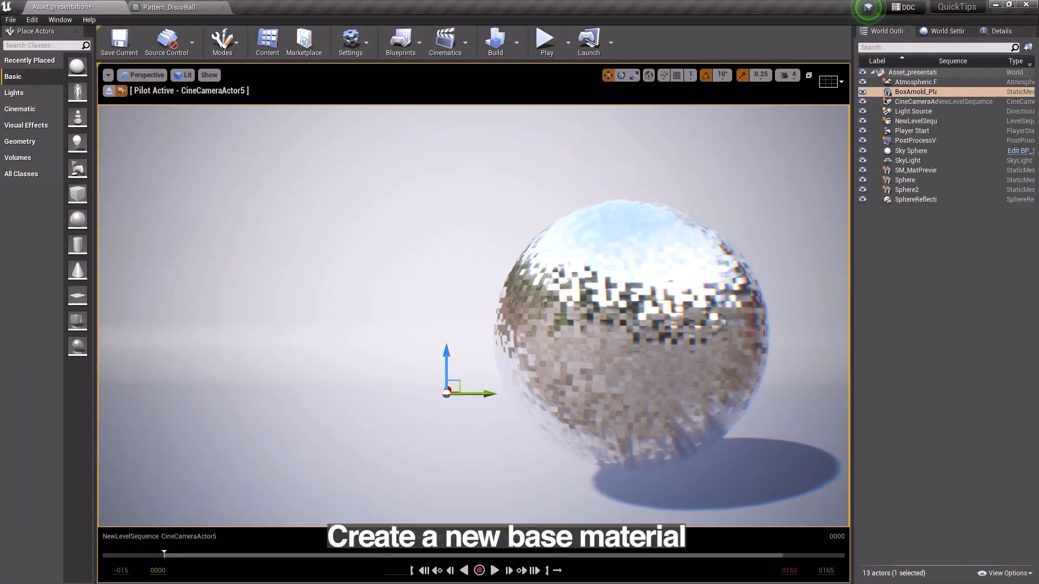
- Switch from the level editor to the Pattern_DiscoBall material graph tab
left_click(193, 9)
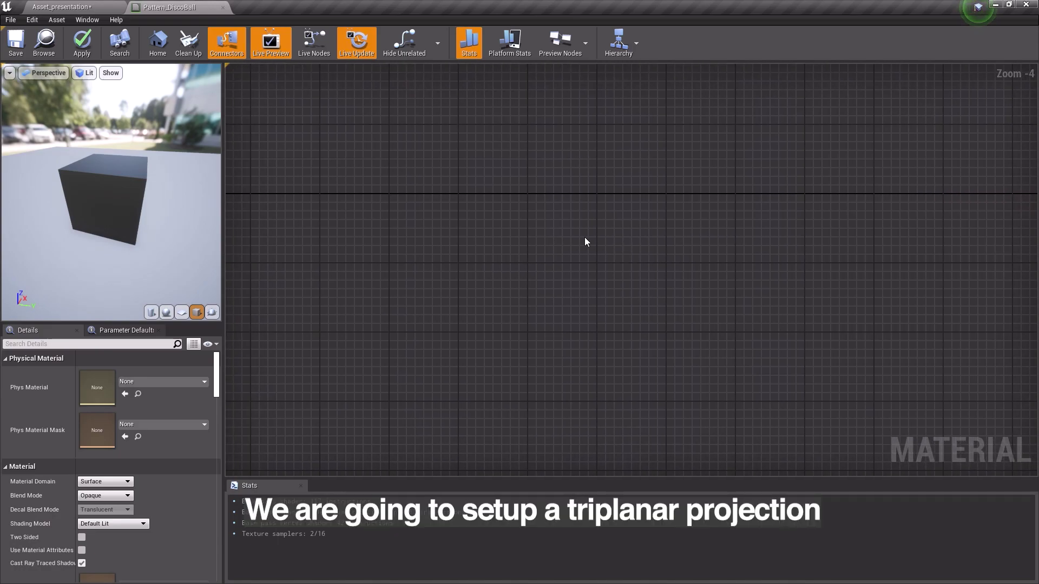
- Add a VertexNormalWS node to the empty graph
right_click(371, 227)
type("verte")
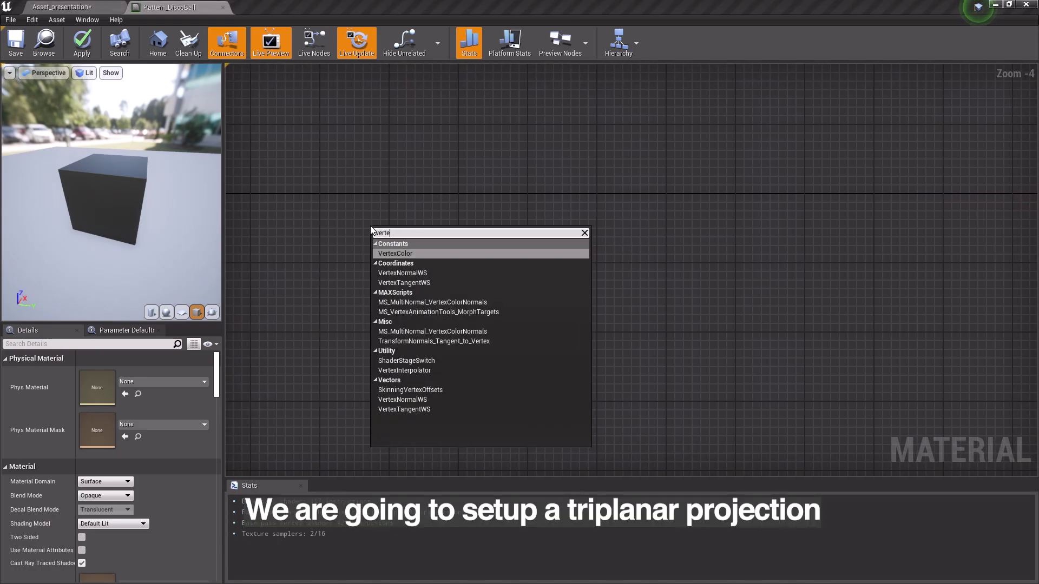
type("x normal")
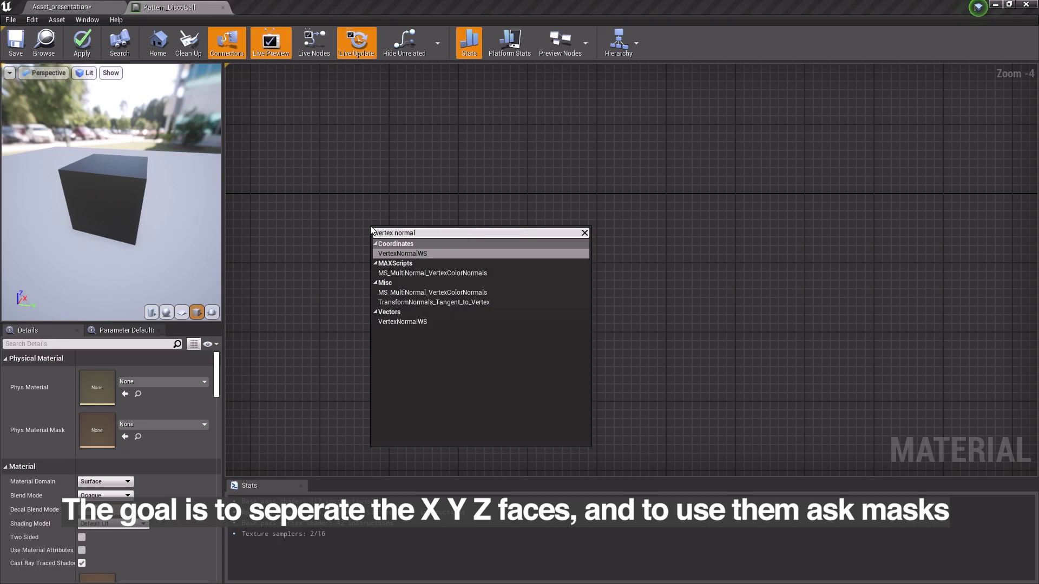
key("Return")
scroll(372, 224, "up", 4)
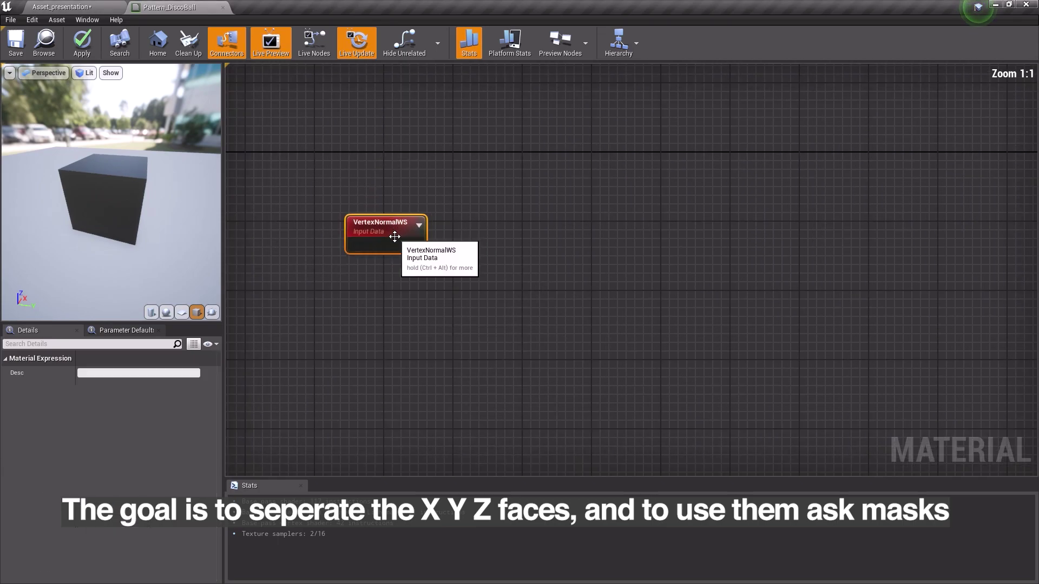
left_click(435, 275)
- Feed the normal into a TransformVector node with Local Space as both source and destination
left_click_drag(488, 268, 488, 269)
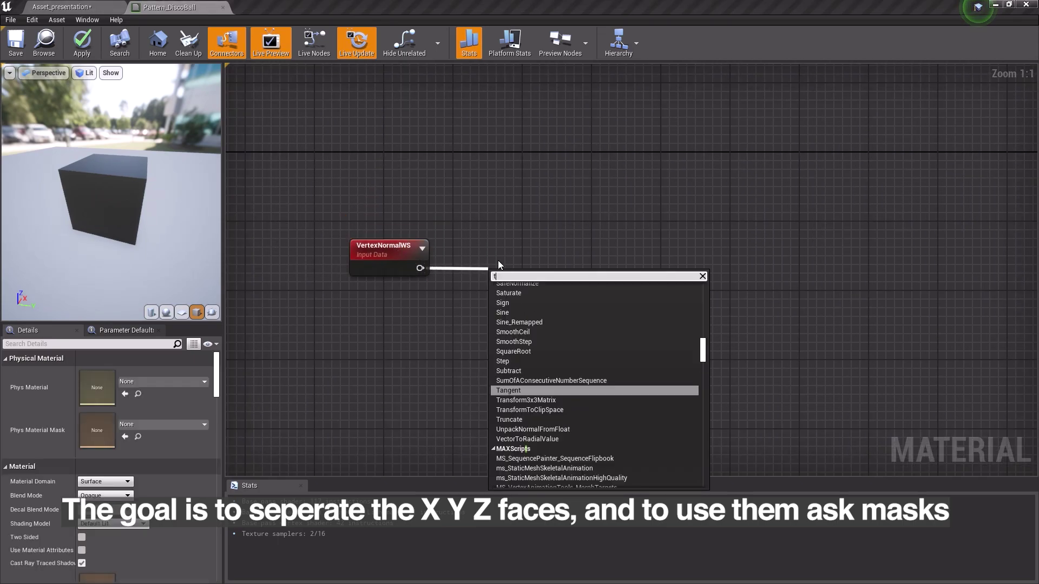
type("transform")
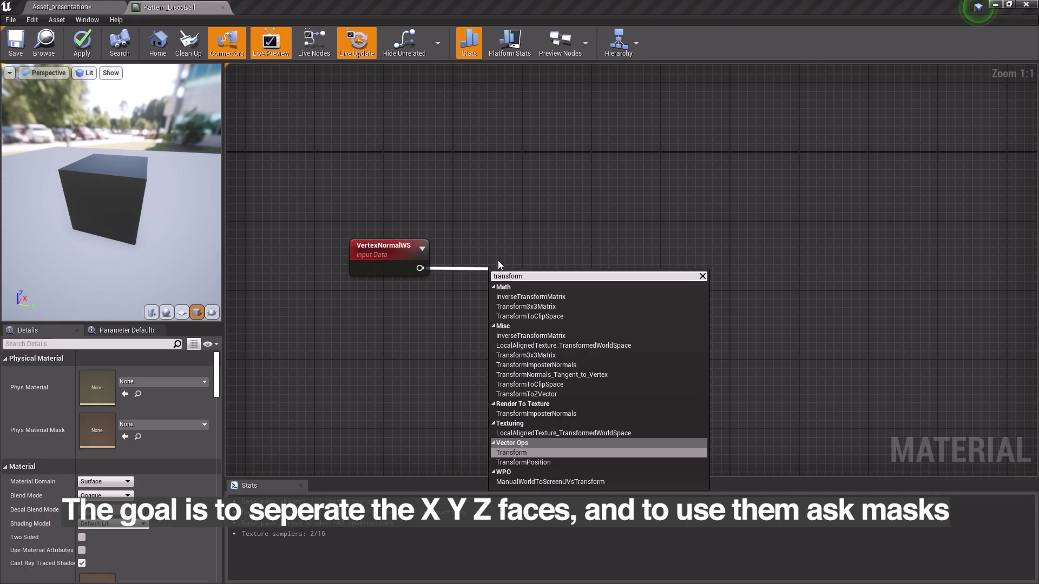
left_click(605, 456)
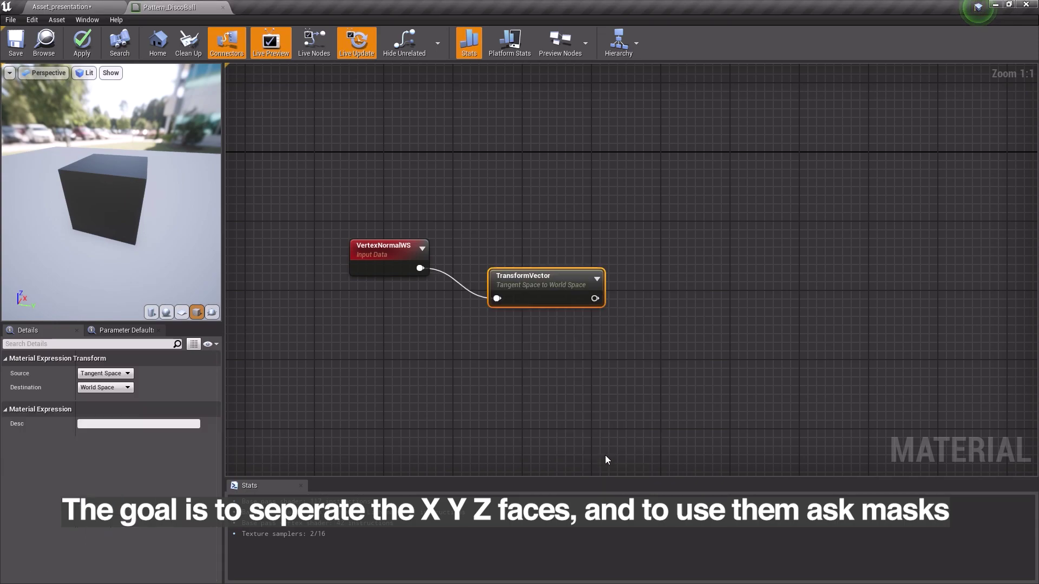
left_click_drag(533, 289, 498, 259)
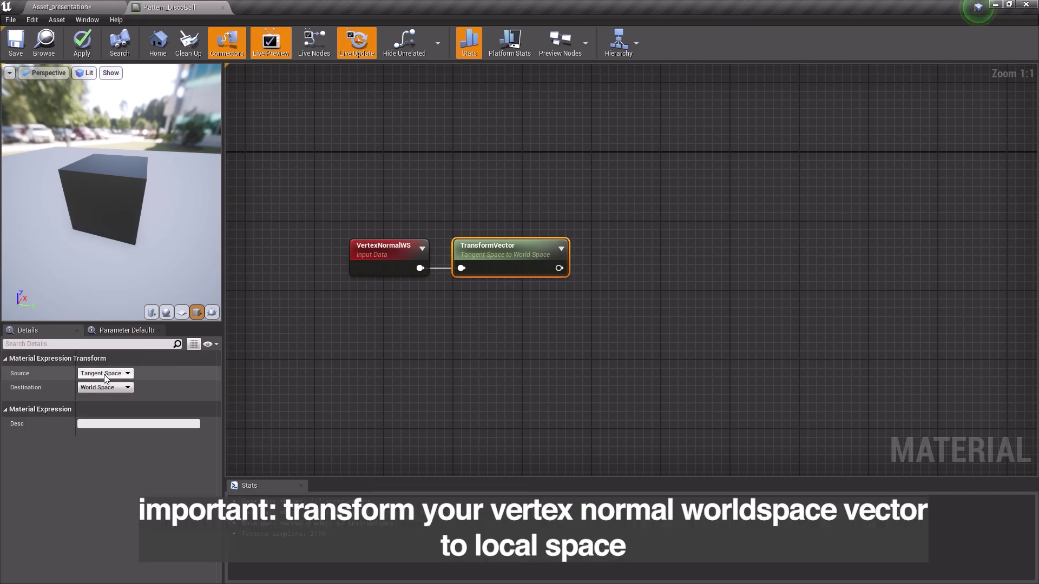
left_click(104, 375)
left_click(96, 390)
left_click(102, 388)
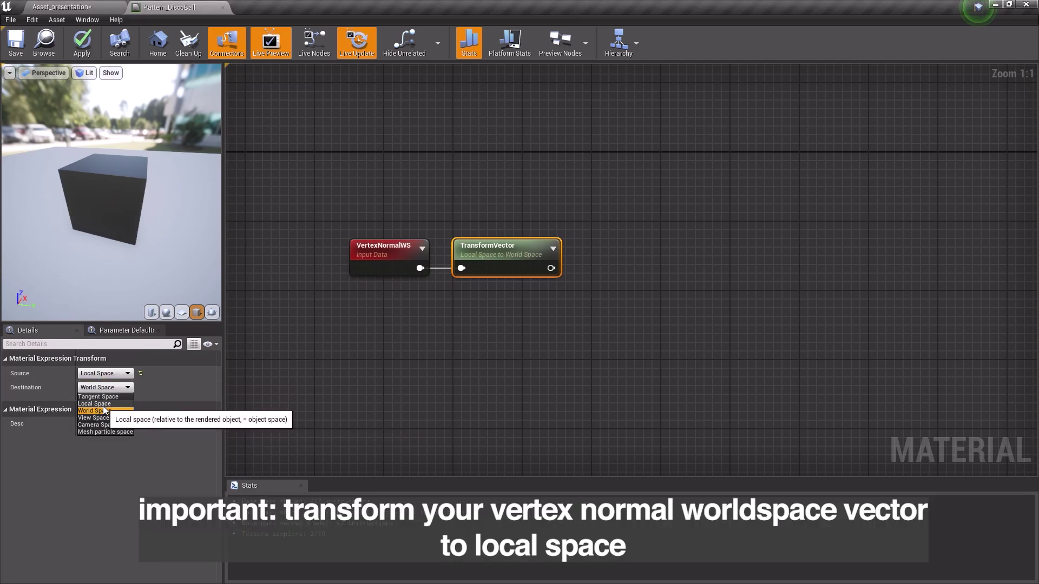
left_click(102, 406)
left_click(532, 361)
right_click_drag(532, 361, 512, 342)
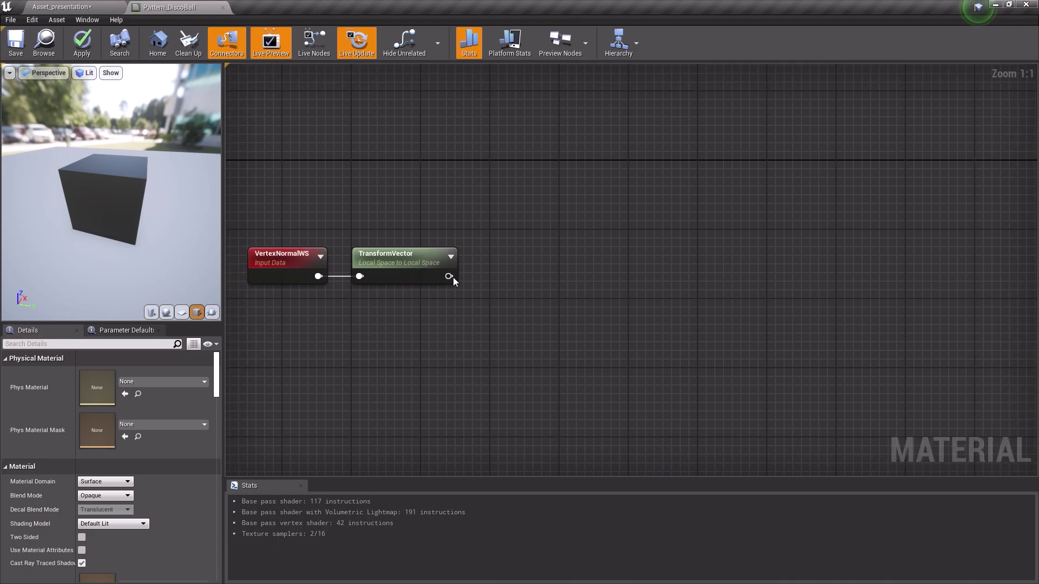
- Attach an Abs node to the TransformVector output
left_click_drag(448, 276, 490, 274)
type("abs")
key("Return")
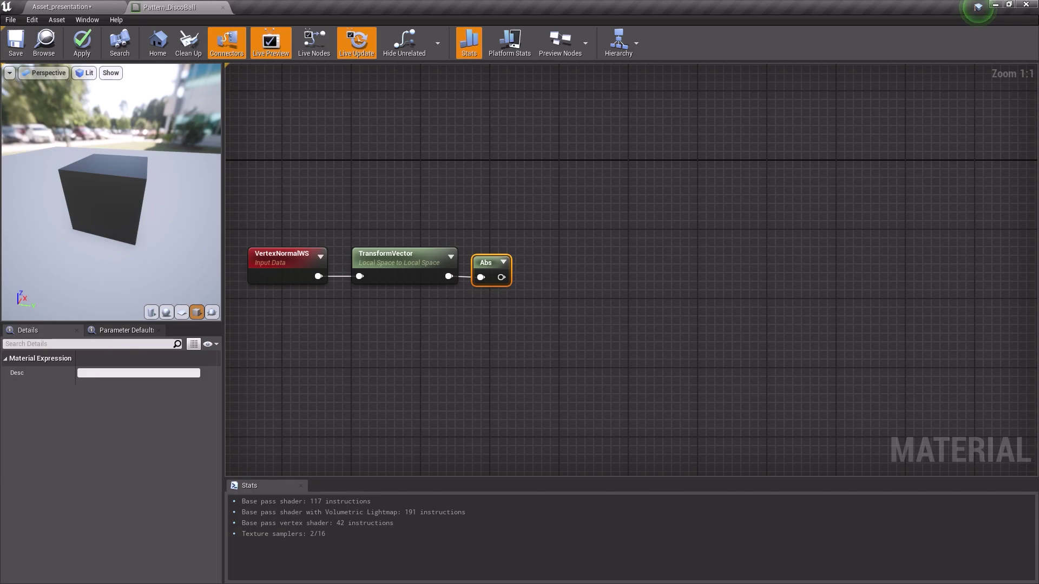
right_click_drag(560, 227, 508, 245)
- Place three ComponentMask nodes stacked in a column
right_click(509, 245)
type("compon")
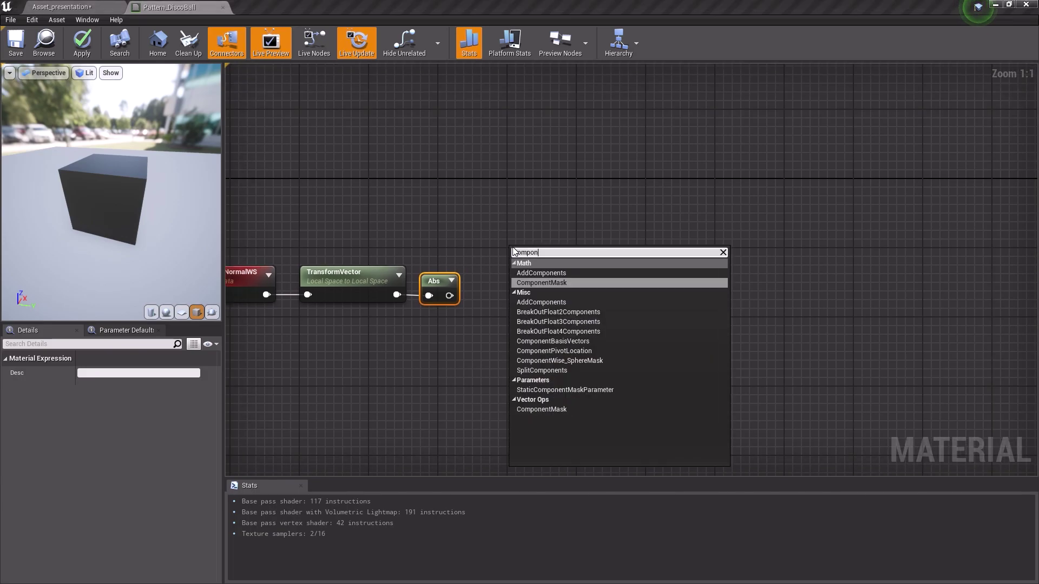
type("ent mask")
key("Return")
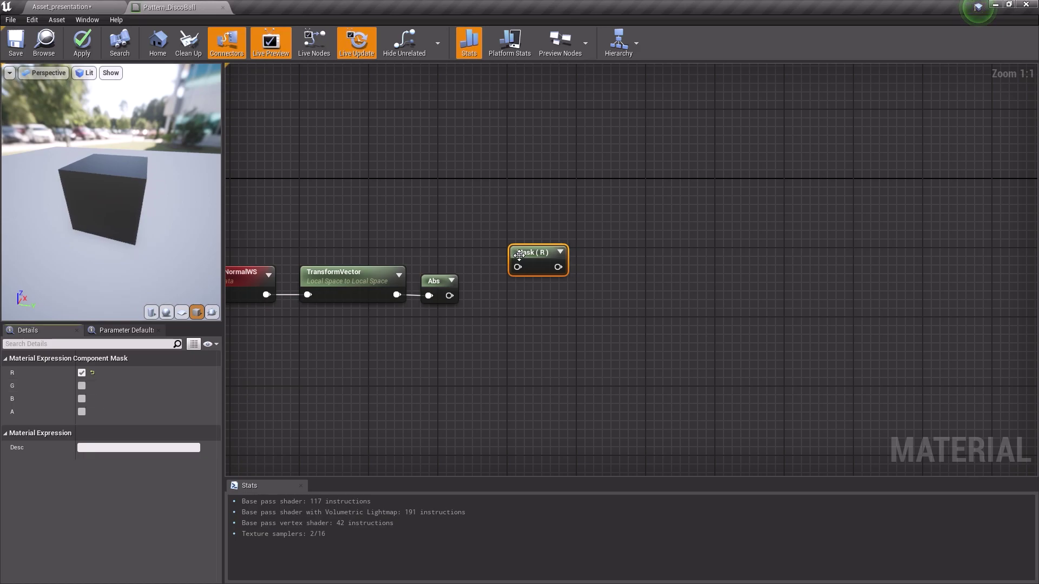
key("ctrl+v")
key("ctrl+v")
left_click(535, 299)
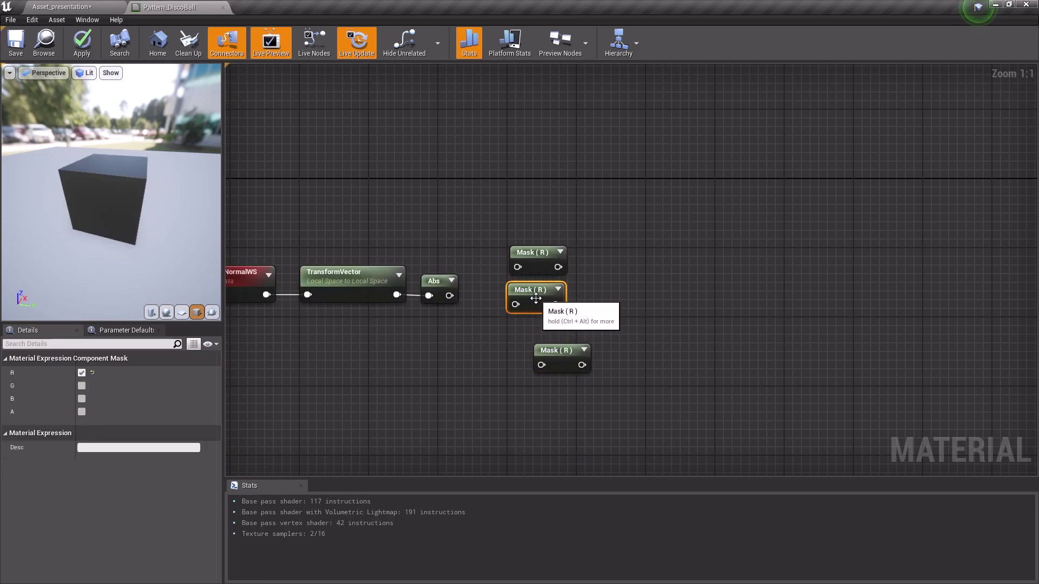
left_click_drag(557, 352, 532, 333)
- Set the masks to R, G and B channels and feed Abs into each
left_click(533, 292)
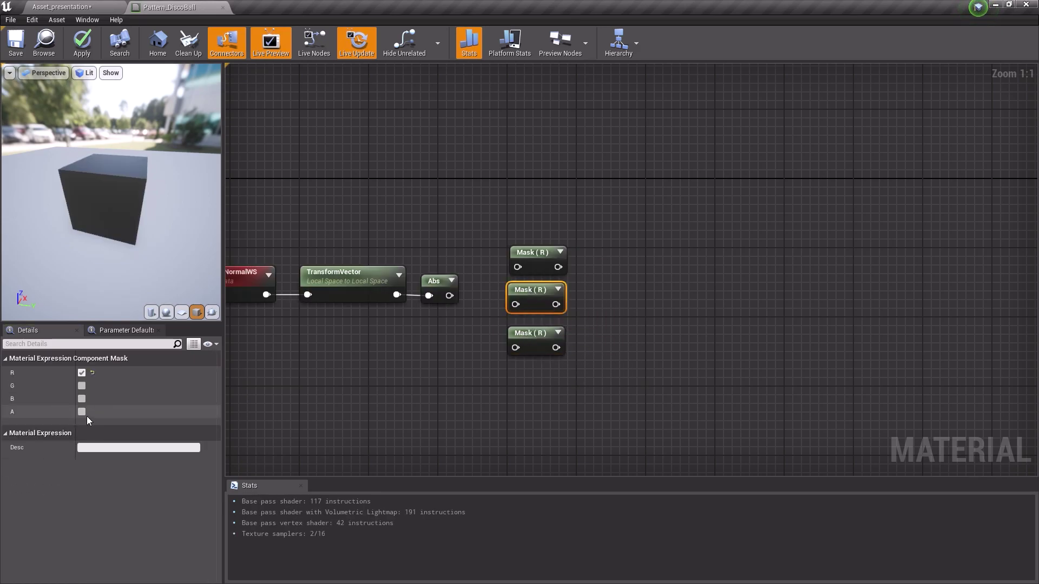
left_click(82, 386)
left_click(81, 373)
left_click(526, 336)
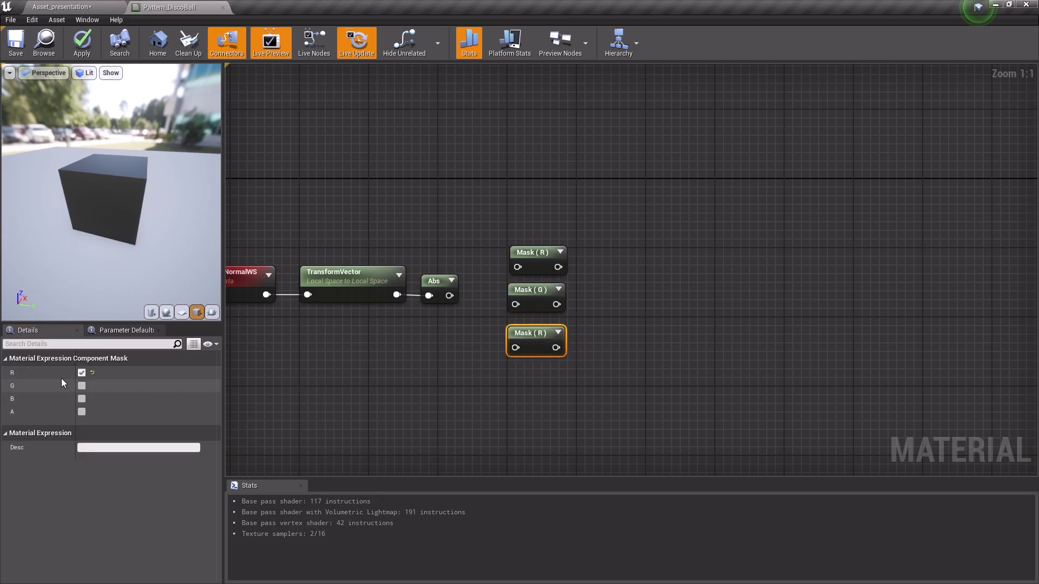
left_click(81, 373)
left_click(82, 399)
left_click_drag(449, 295, 509, 268)
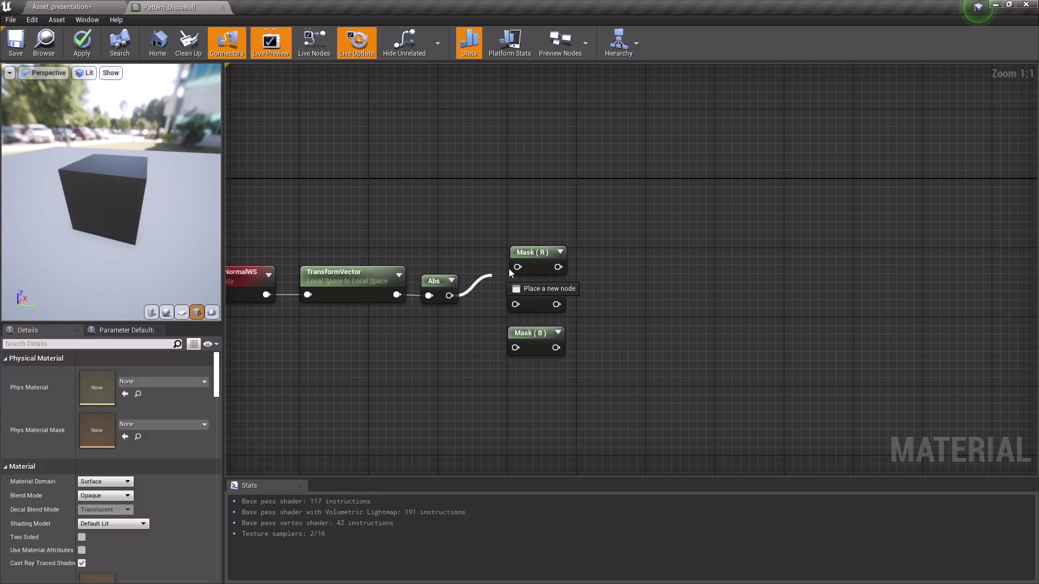
mouse_move(515, 305)
left_mouse_down()
mouse_move(449, 295)
mouse_move(514, 356)
left_mouse_up()
right_click_drag(633, 351, 528, 347)
- Add two Subtract nodes and a Max node
right_click(512, 252)
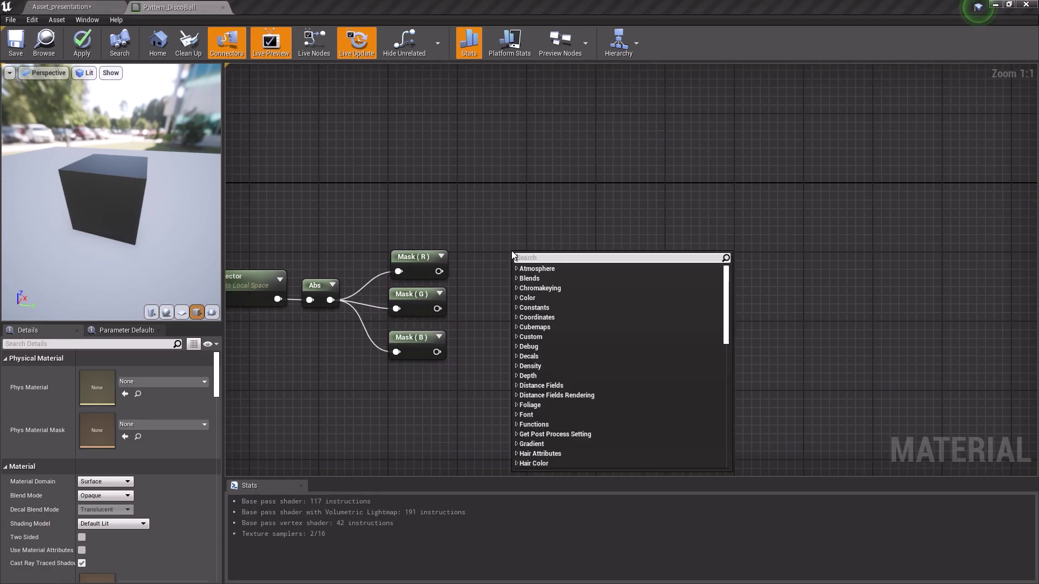
type("subtra")
key("Return")
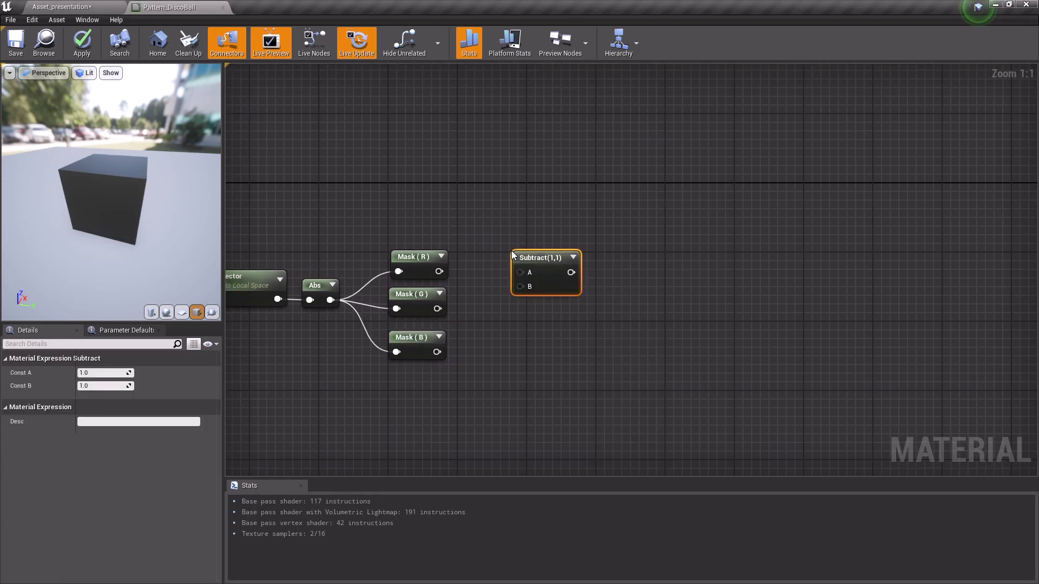
key("ctrl+w")
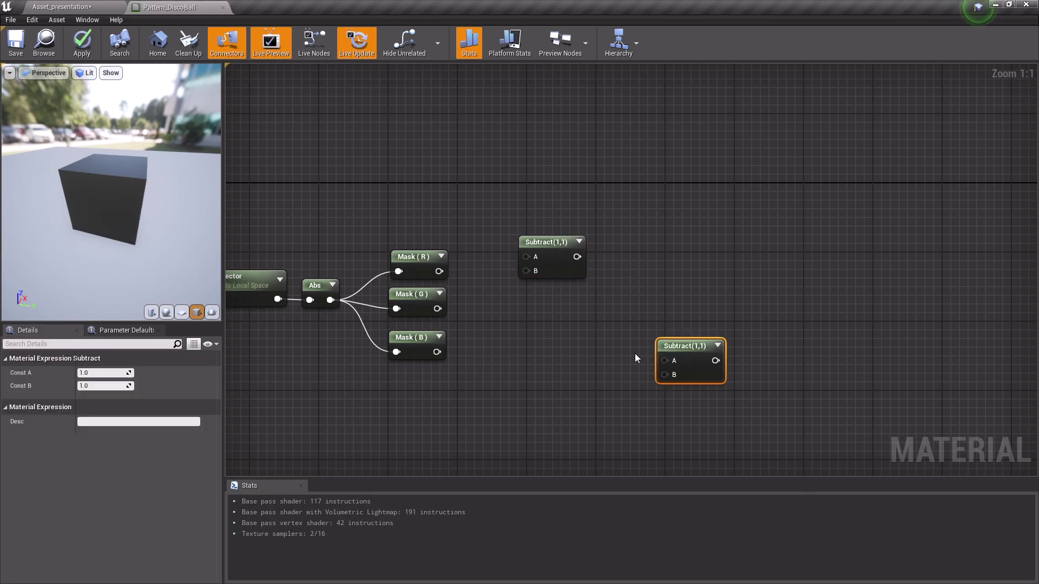
left_click_drag(656, 358, 637, 375)
right_click(558, 305)
type("max")
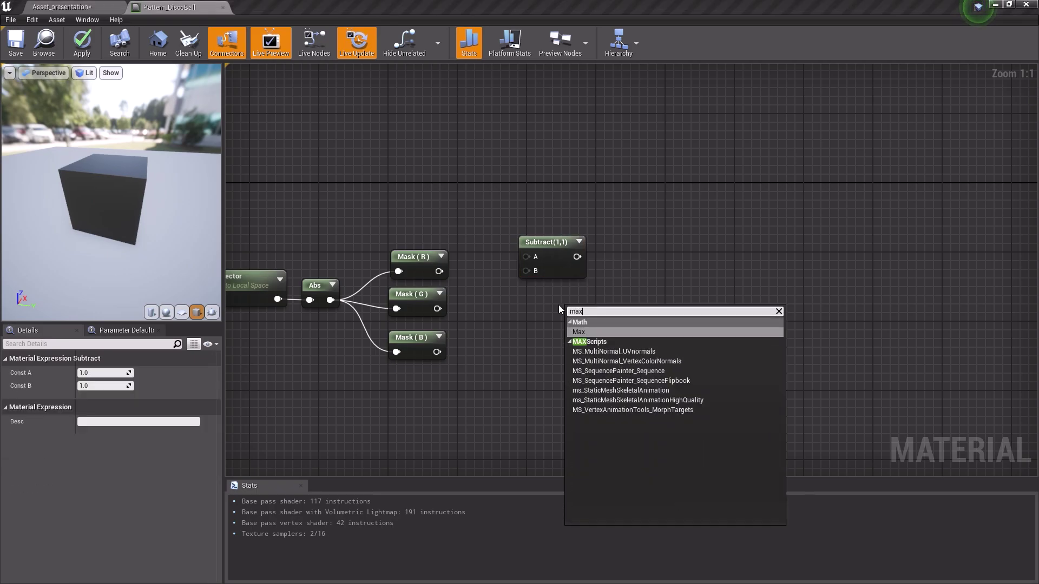
key("Return")
right_click_drag(518, 340, 529, 327)
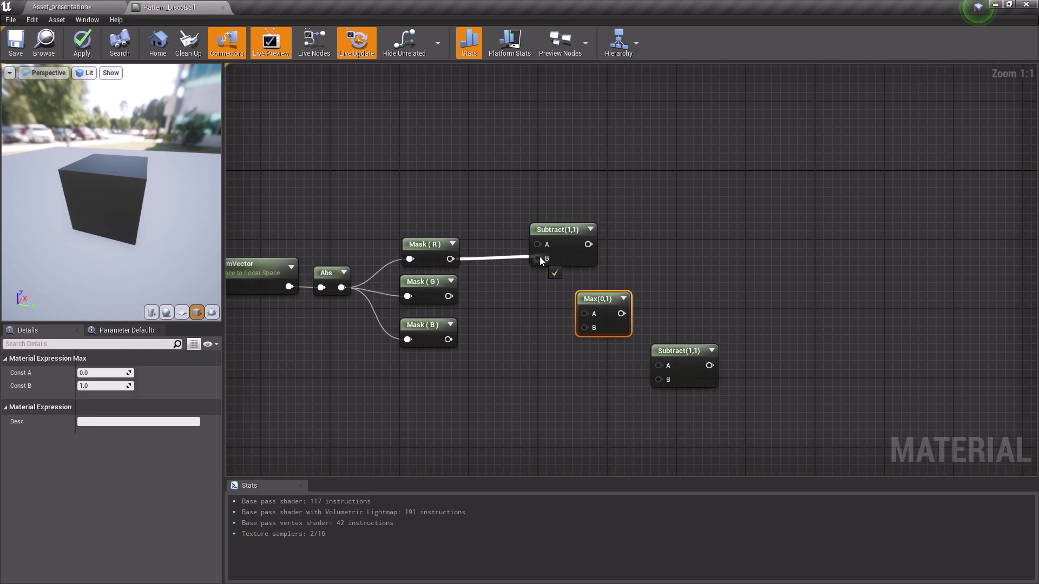
- Wire G minus R into Subtract, R and G into Max, and B into the second Subtract
left_click_drag(540, 259, 541, 258)
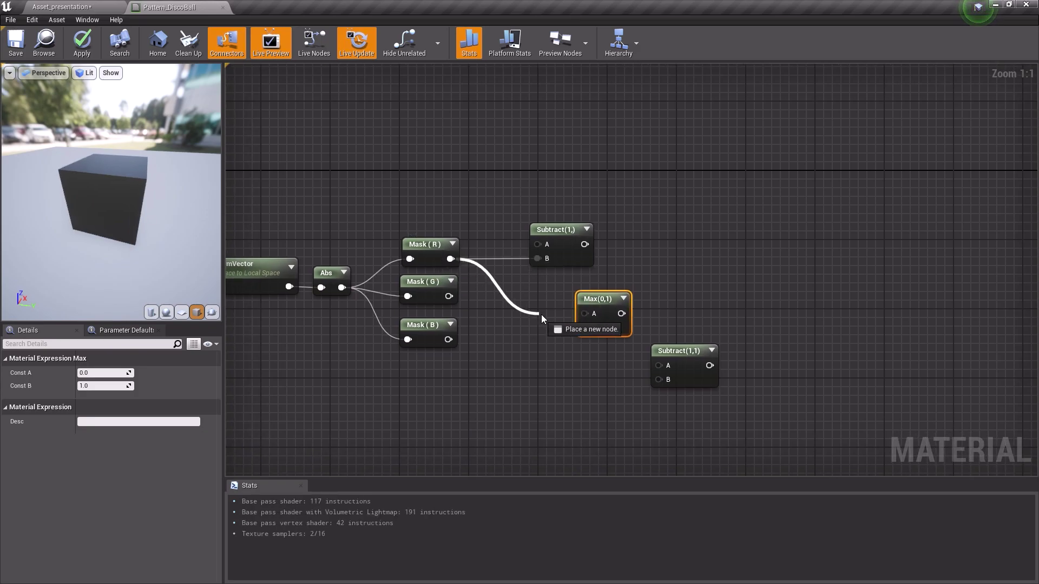
left_click_drag(541, 315, 584, 313)
mouse_move(450, 296)
left_mouse_down()
mouse_move(478, 291)
mouse_move(537, 244)
left_mouse_up()
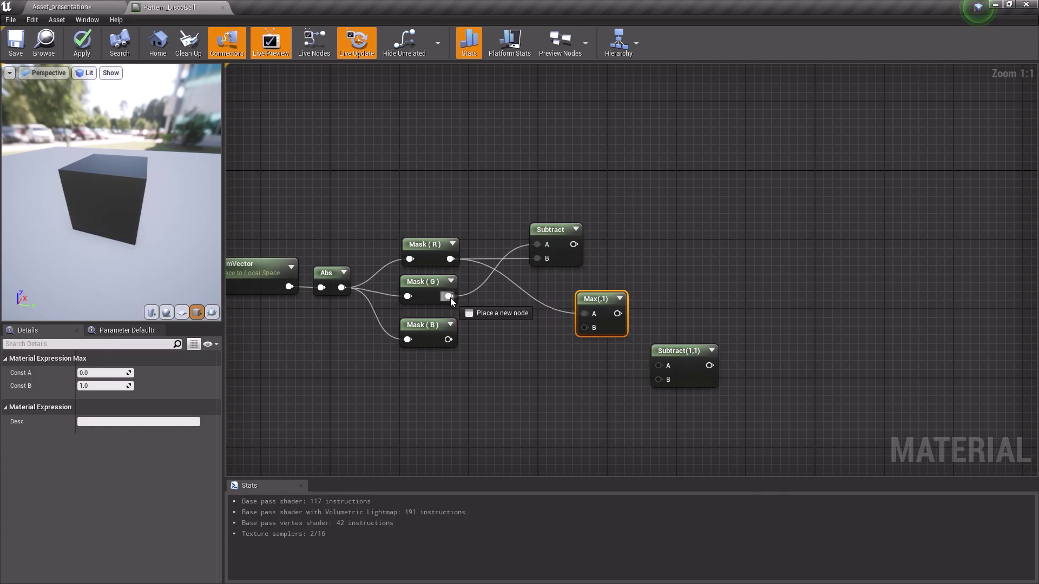
mouse_move(450, 298)
left_mouse_down()
mouse_move(588, 331)
mouse_move(659, 379)
mouse_move(624, 371)
left_mouse_up()
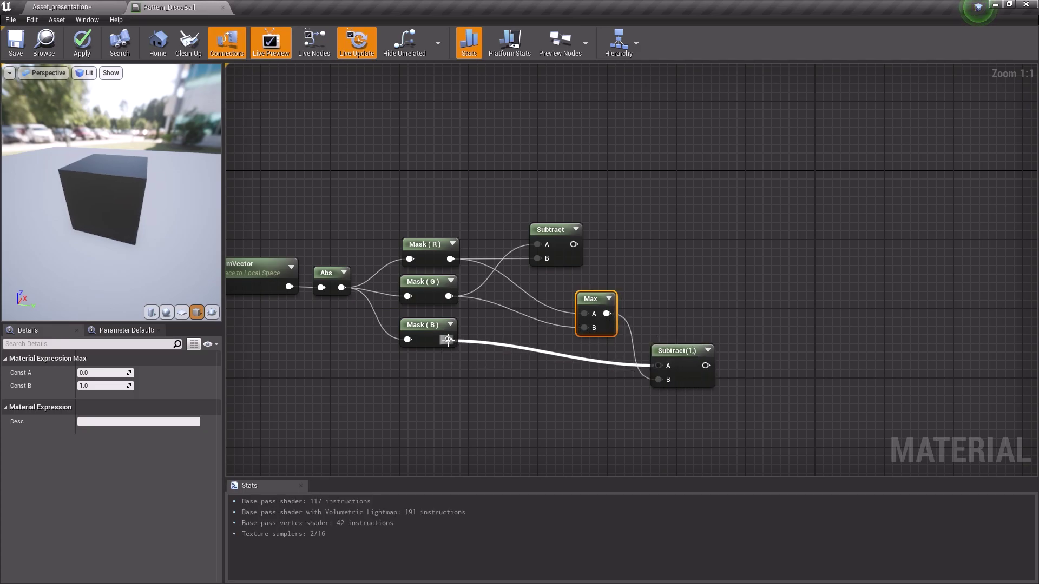
left_click_drag(448, 339, 448, 340)
left_click_drag(667, 350, 674, 325)
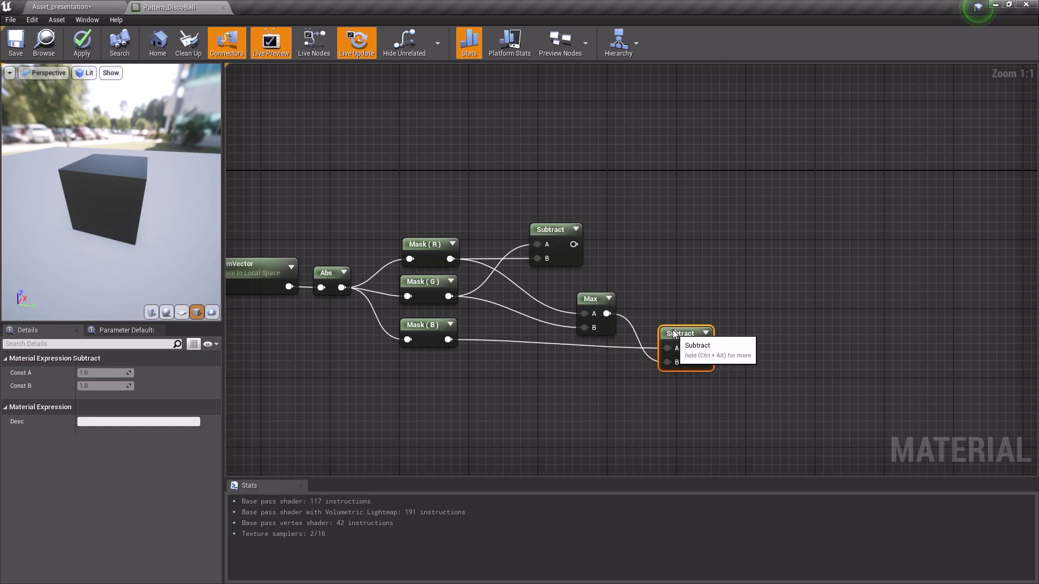
left_click(597, 306)
left_click(651, 255)
- Add two Divide nodes fed by the upper and lower Subtract results
right_click_drag(631, 252, 560, 237)
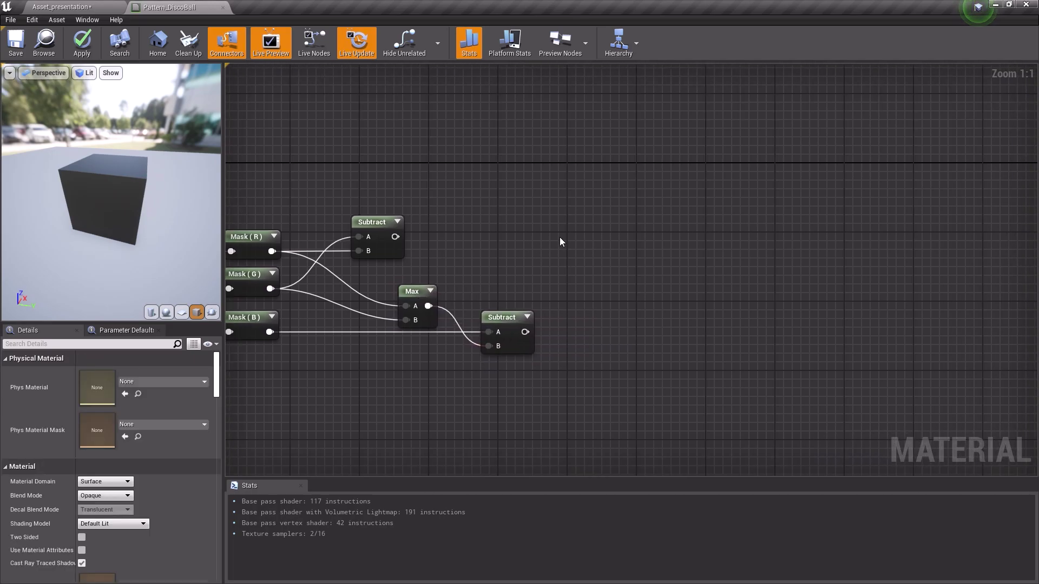
right_click(583, 228)
type("divide")
key("Return")
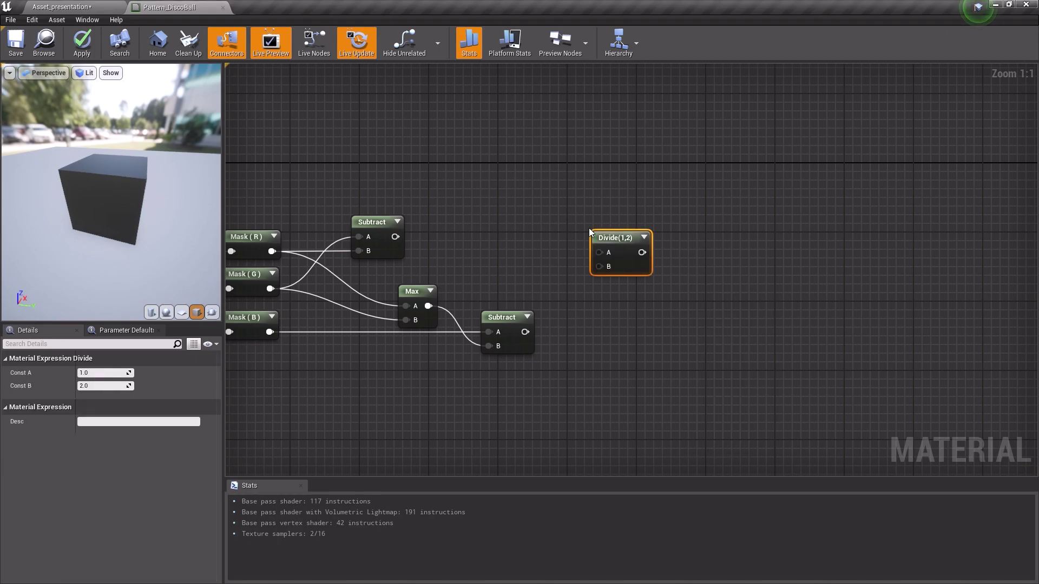
left_click_drag(606, 241, 616, 218)
key("ctrl+w")
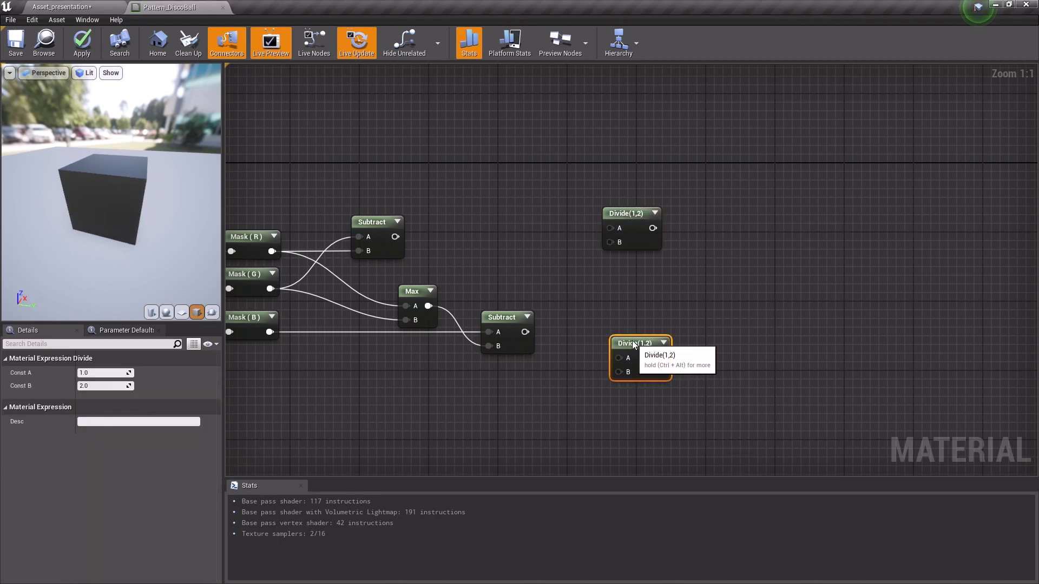
left_click_drag(634, 341, 634, 326)
left_click(433, 237)
left_click_drag(395, 237, 610, 236)
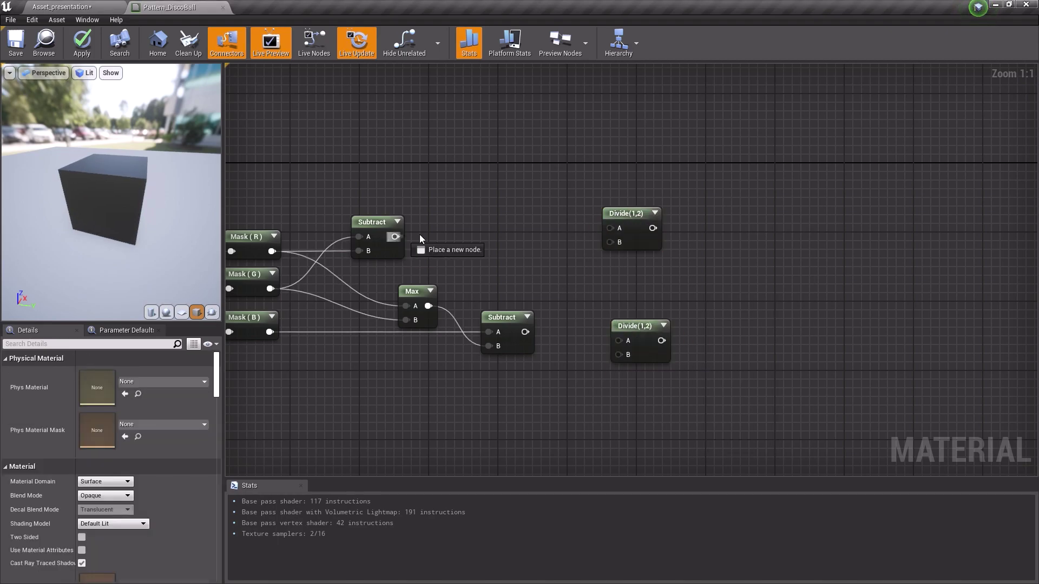
left_click(630, 232)
mouse_move(526, 332)
left_mouse_down()
mouse_move(631, 361)
mouse_move(627, 341)
left_mouse_up()
left_click_drag(633, 336, 635, 327)
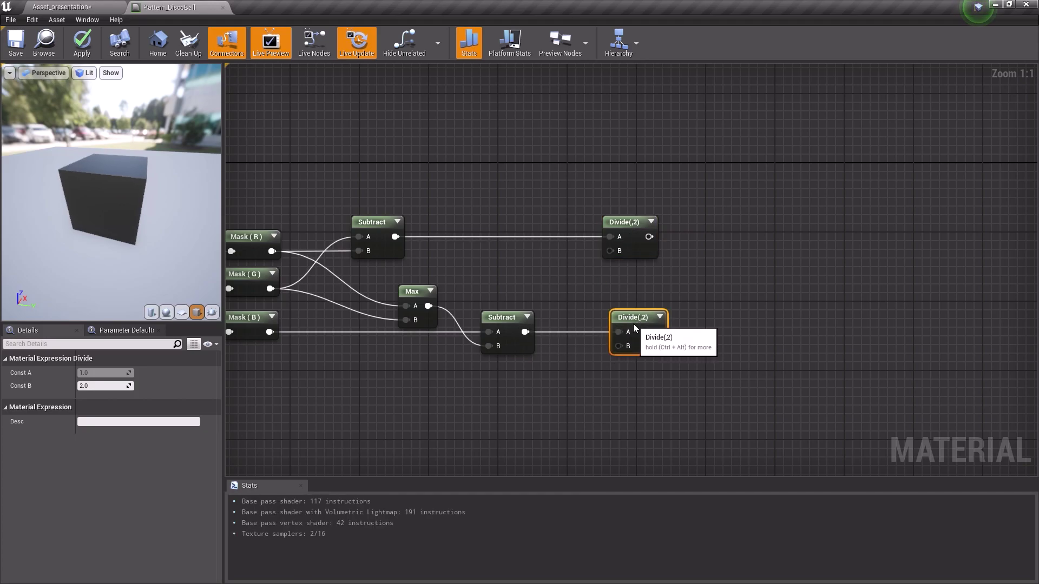
- Create a scalar parameter named Blend as the upper Divide's divisor
left_click(463, 261)
left_click(462, 261)
type("Blend")
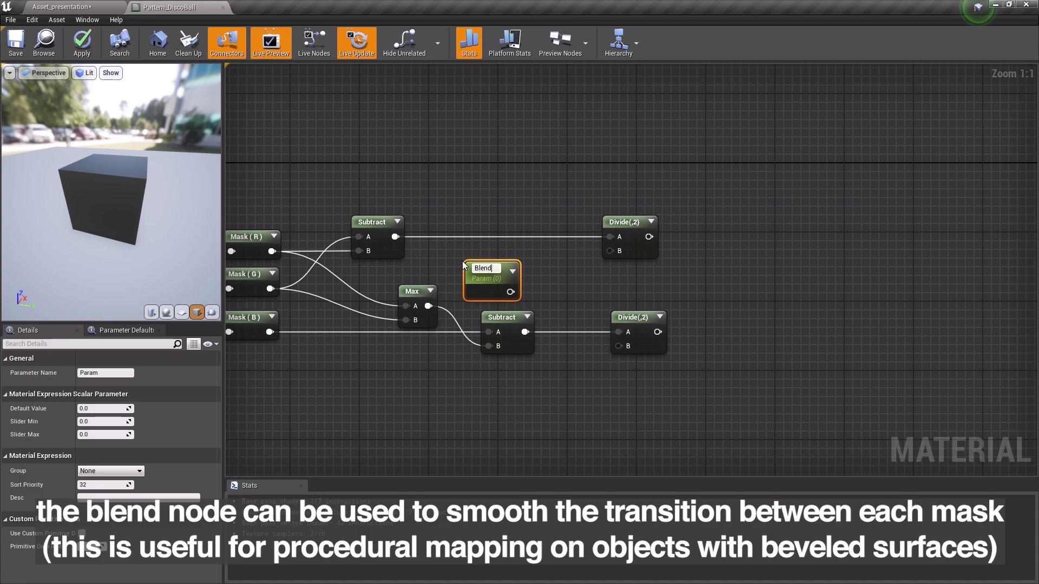
key("Return")
mouse_move(610, 251)
left_mouse_down()
mouse_move(547, 289)
mouse_move(507, 291)
mouse_move(626, 344)
left_mouse_up()
left_click(641, 381)
scroll(641, 381, "down", 2)
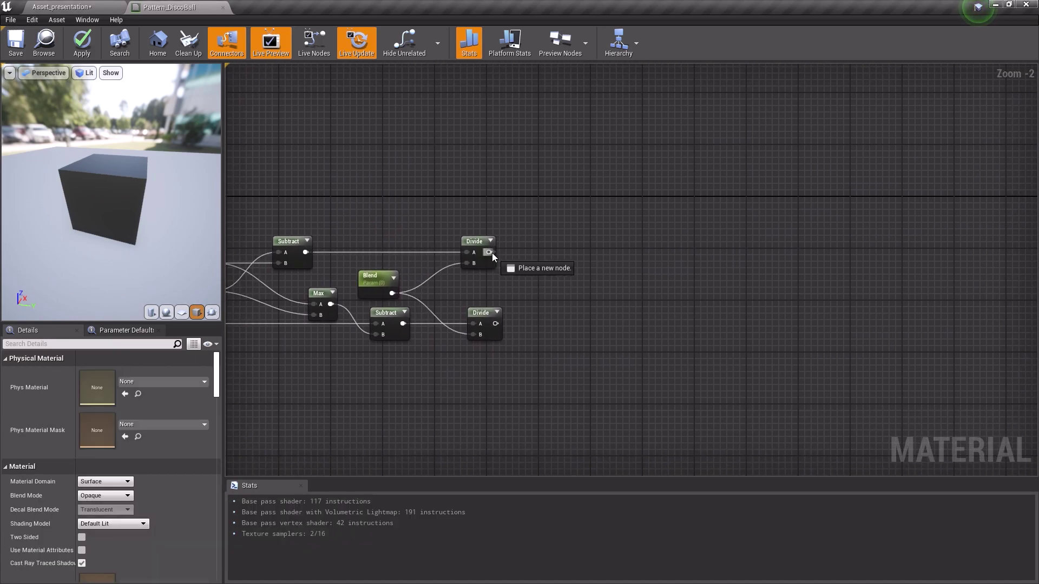
- Follow each Divide with a ConstantBiasScale node (Bias 1, Scale 0.5)
left_click_drag(489, 252, 553, 242)
type("constant")
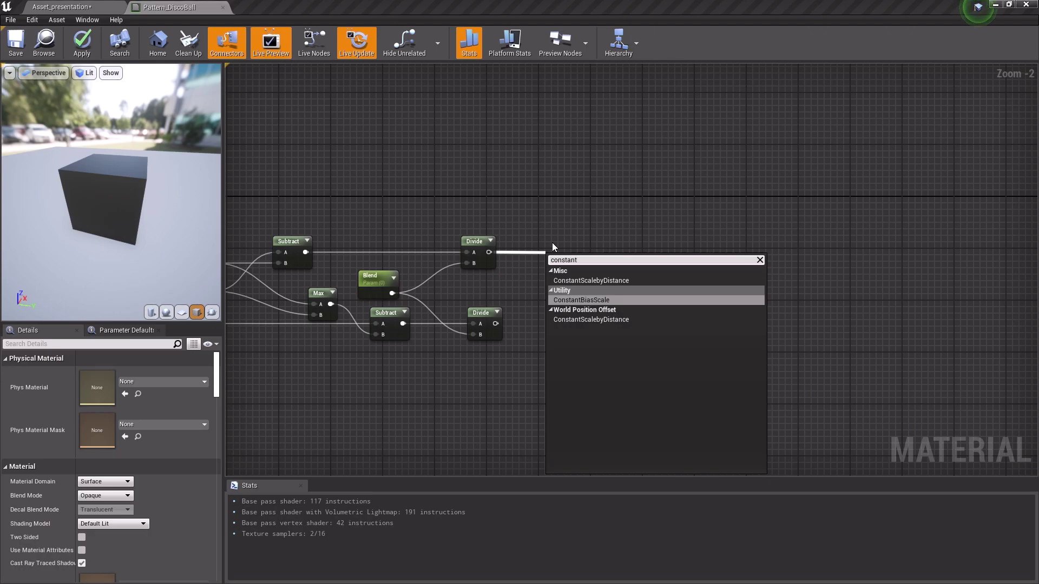
left_click(663, 299)
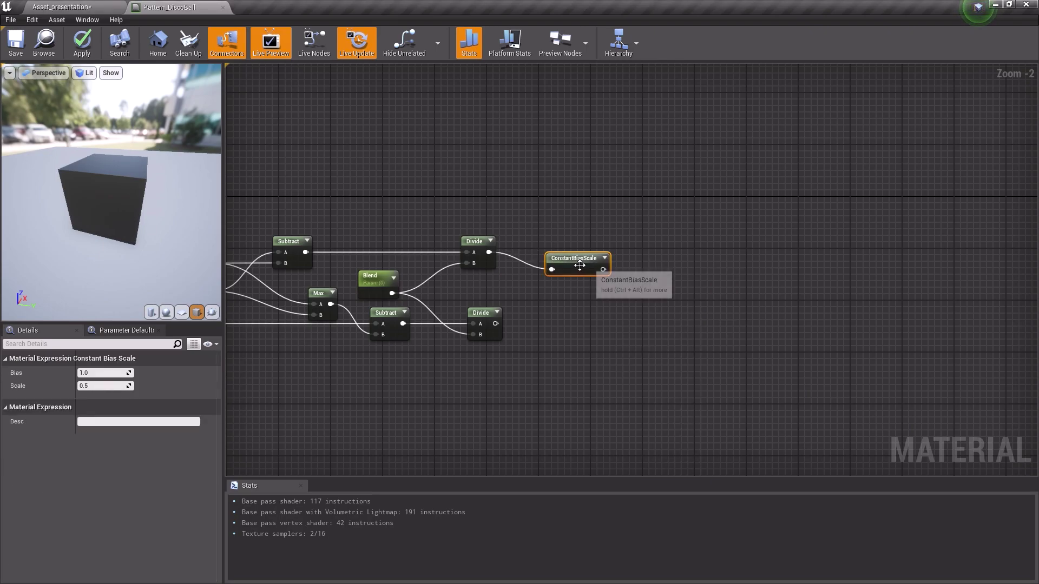
left_click_drag(580, 265, 554, 249)
key("ctrl+c")
key("ctrl+v")
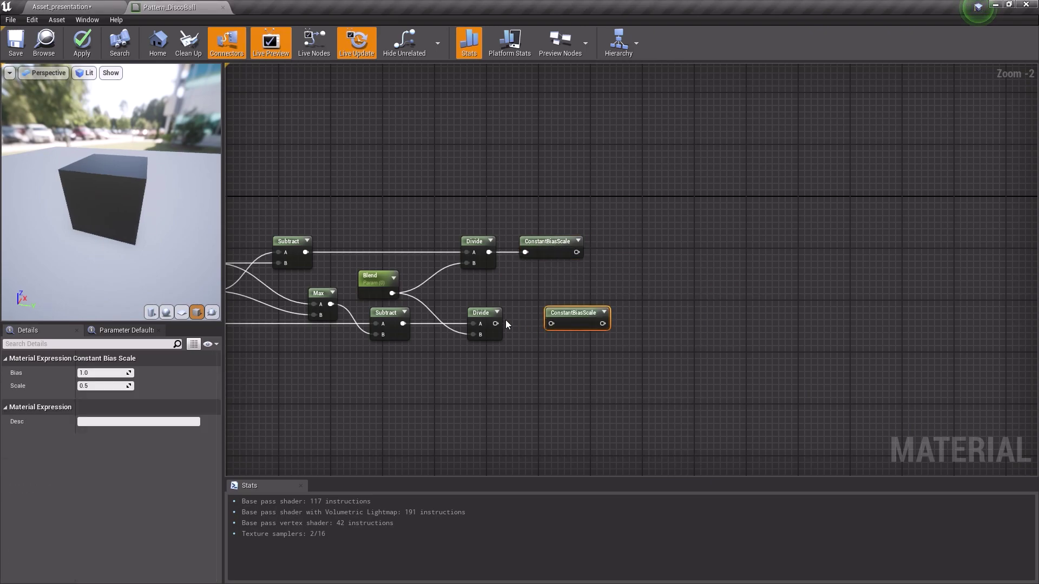
mouse_move(496, 323)
left_mouse_down()
mouse_move(551, 323)
mouse_move(547, 313)
left_mouse_up()
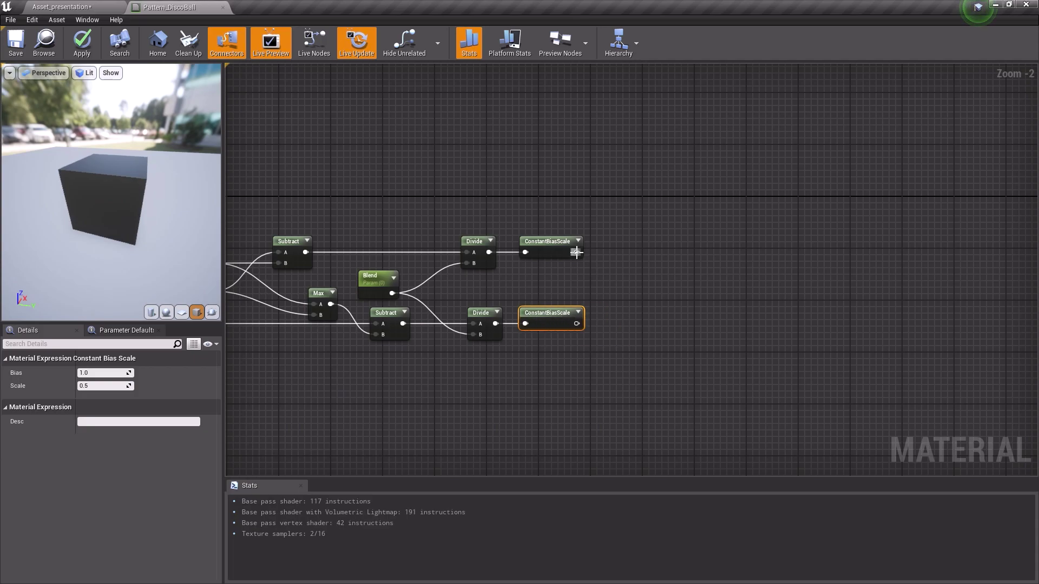
- Add a Clamp node after each ConstantBiasScale
left_click_drag(577, 252, 625, 256)
type("clamp")
key("Return")
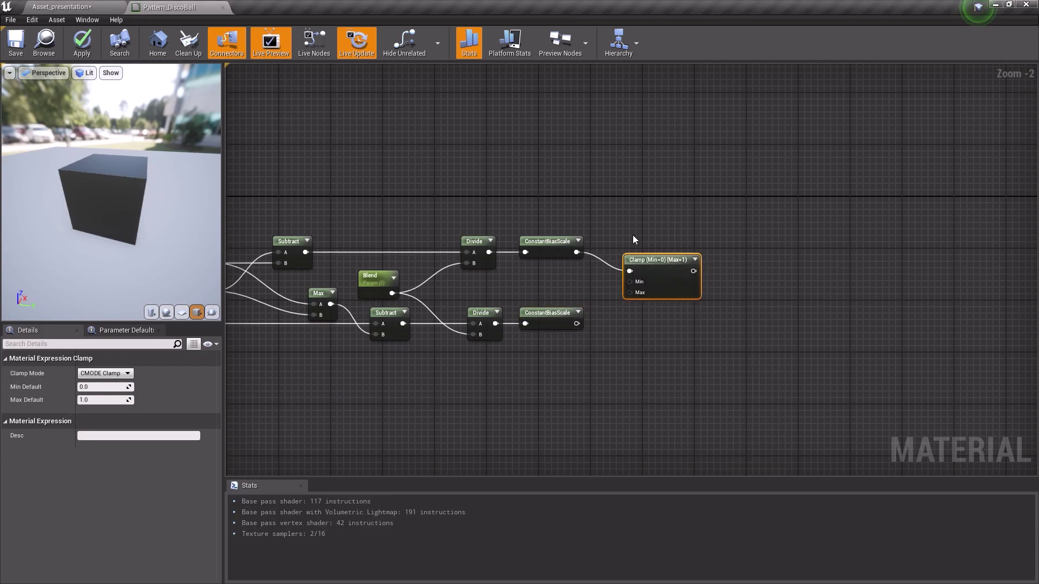
left_click_drag(663, 290, 642, 269)
key("ctrl+c")
key("ctrl+v")
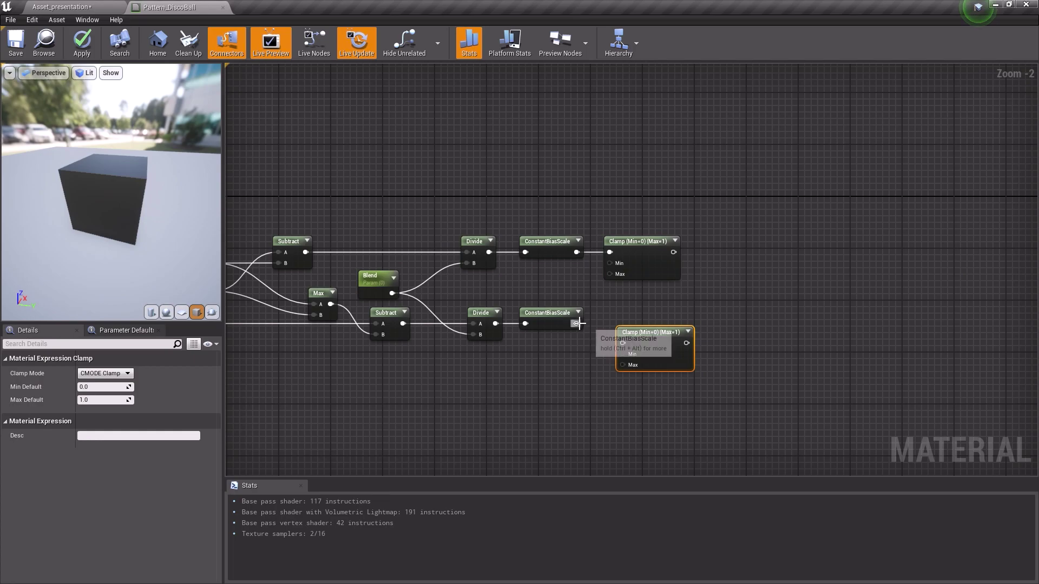
left_click_drag(577, 324, 623, 343)
key("Escape")
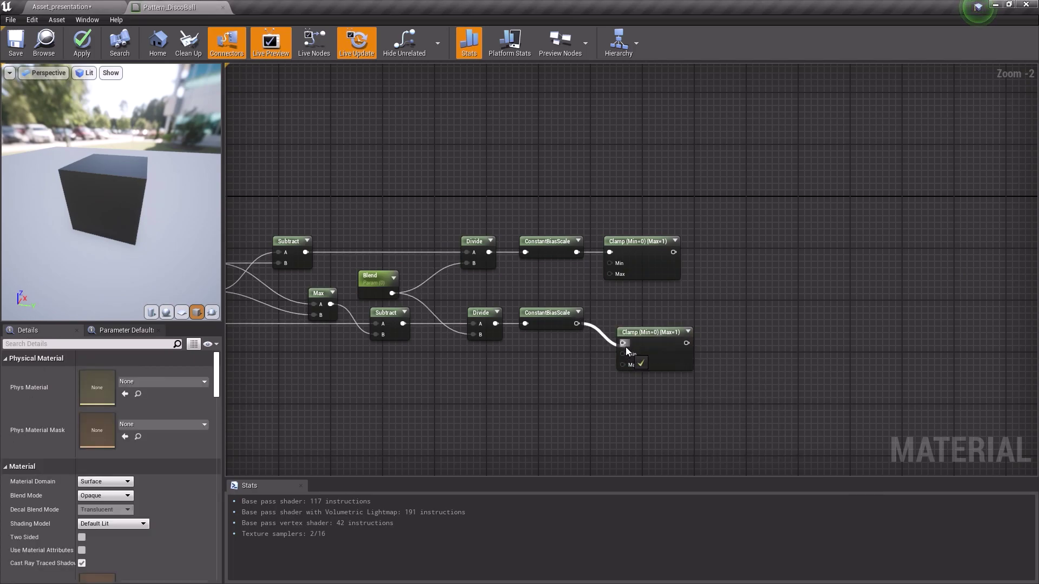
left_click(632, 349)
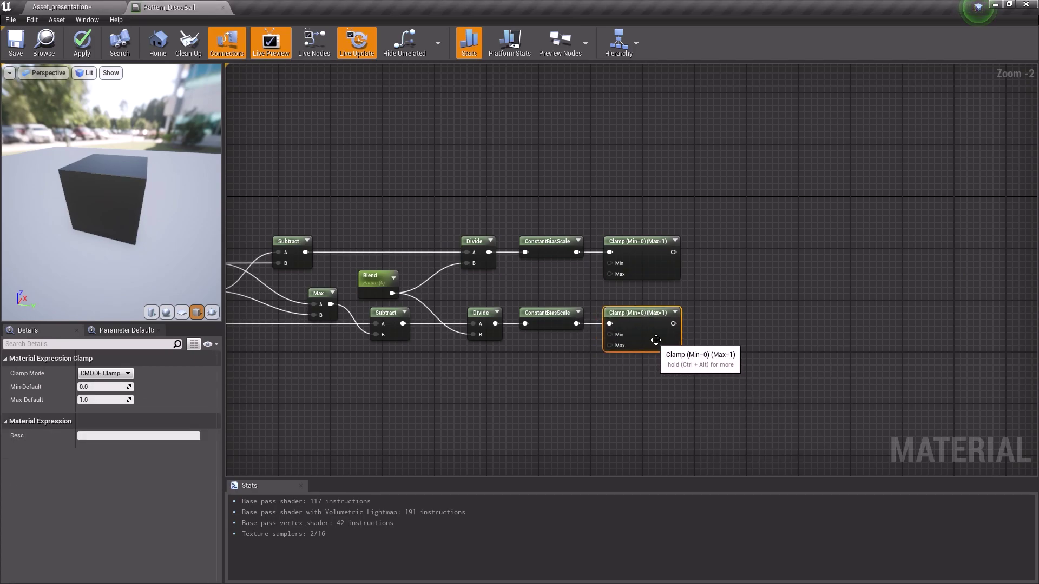
right_click_drag(758, 292, 521, 336)
- Add two LinearInterpolate (Lerp) nodes
right_click(529, 278)
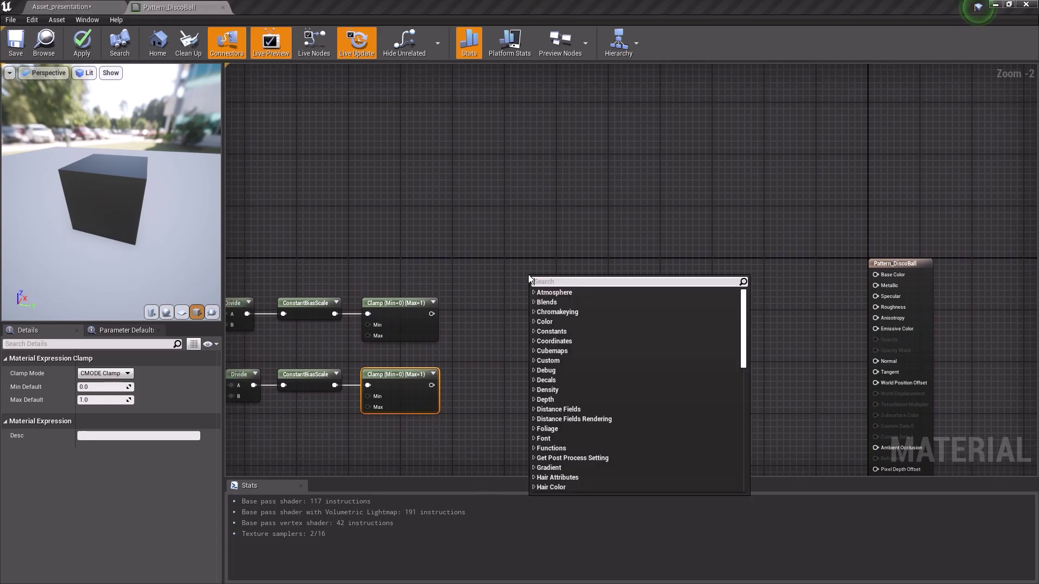
type("linear interpo")
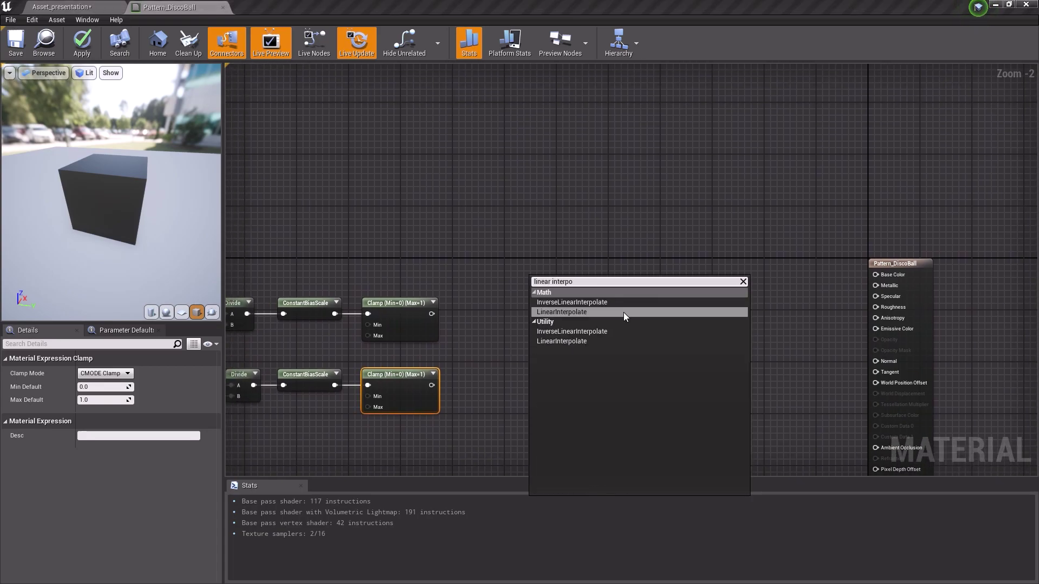
left_click(623, 313)
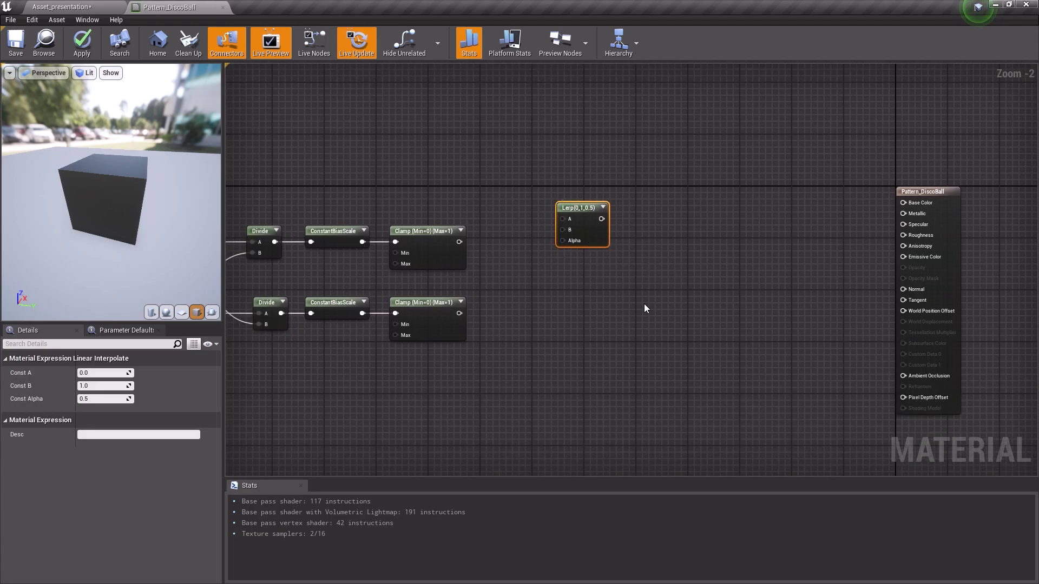
key("ctrl+w")
right_click_drag(595, 276, 511, 274)
left_click(388, 251)
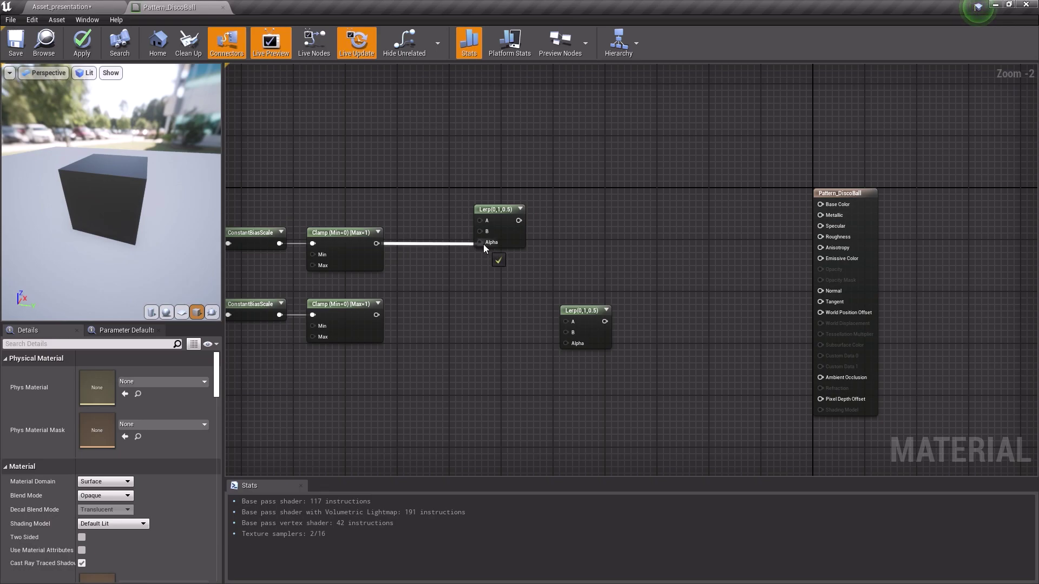
- Drive the first Lerp's Alpha from the upper Clamp, preview it, and add a Constant3Vector
left_click_drag(477, 245, 483, 244)
right_click(513, 244)
left_click(537, 278)
left_click_drag(85, 223, 141, 223)
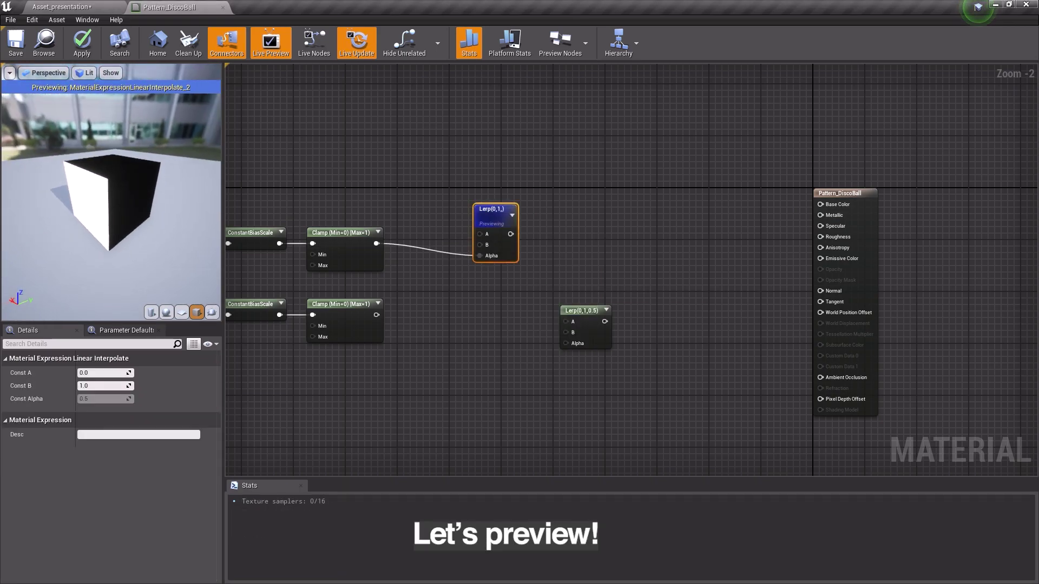
right_click_drag(443, 177, 521, 228)
left_click(471, 128)
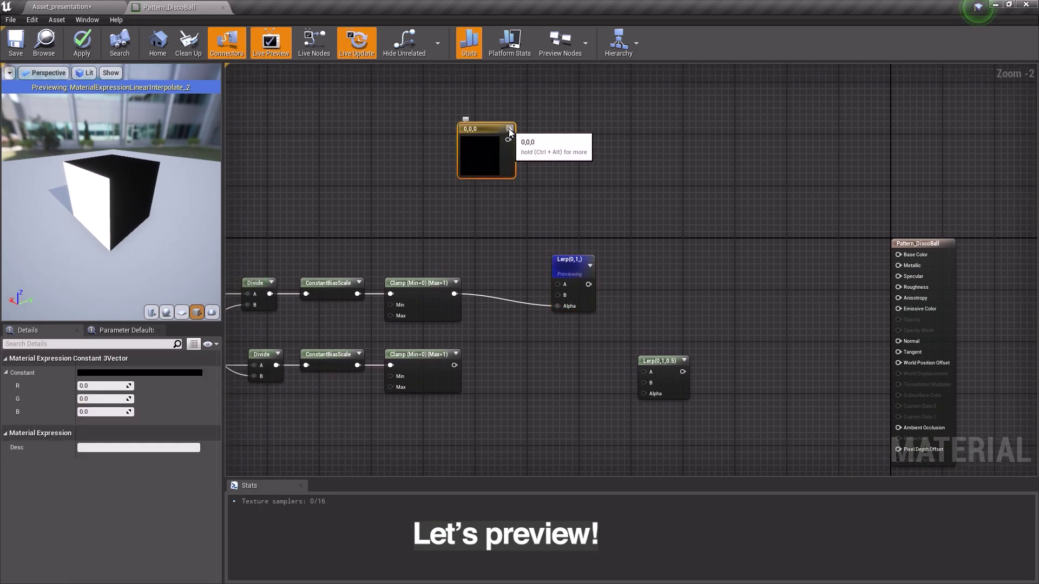
- Make two Constant3Vector colours: red 1,0,0 and green 0,1,0
left_click(509, 128)
left_click(102, 385)
type("1")
left_click(475, 171)
left_click(475, 171)
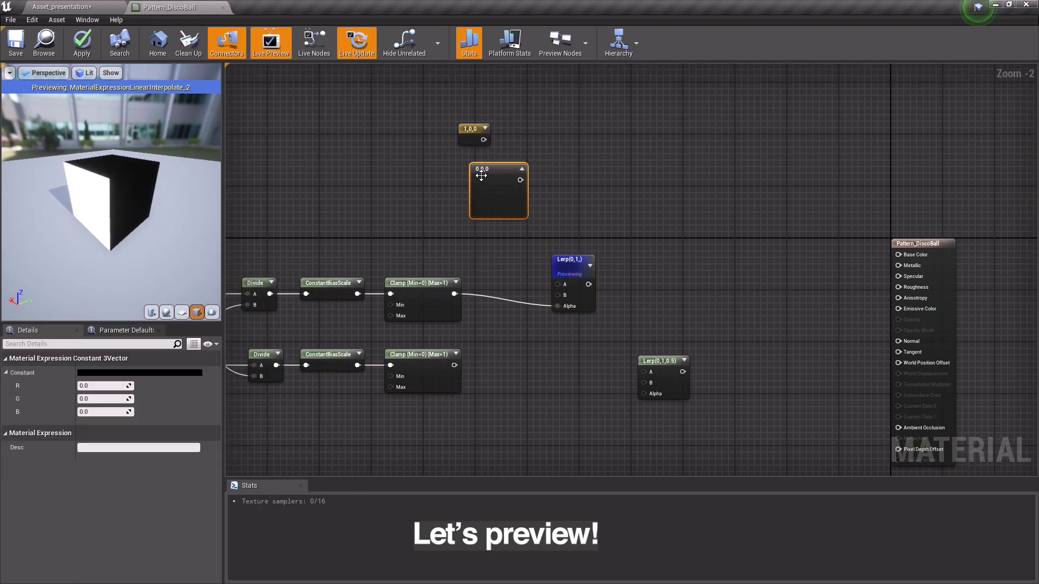
left_click(521, 169)
left_click(103, 399)
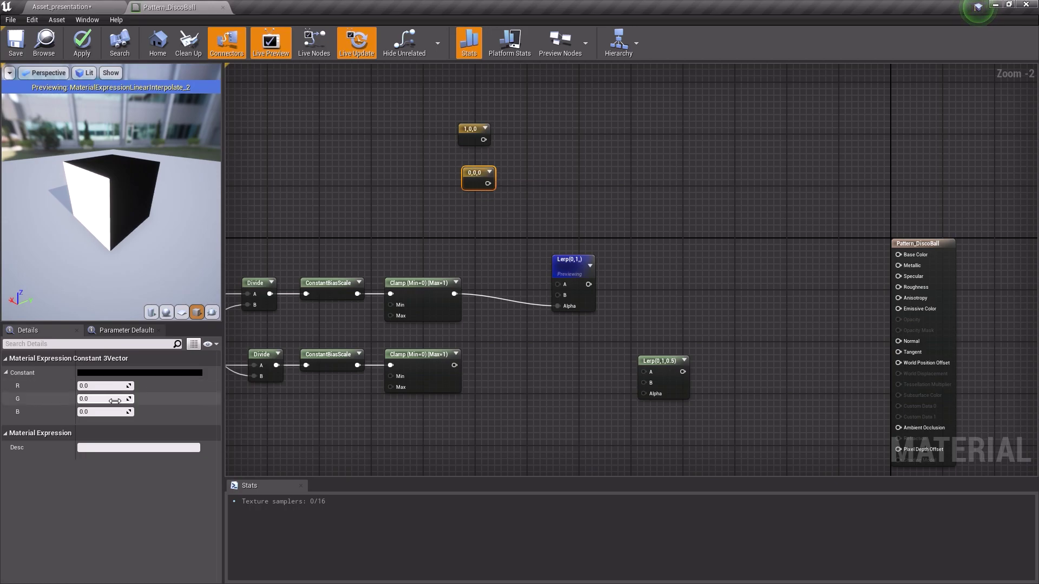
type("1")
left_click(441, 225)
- Wire red and green into the first Lerp's A and B, and the lower Clamp into the second Lerp's Alpha
left_click_drag(484, 140, 558, 284)
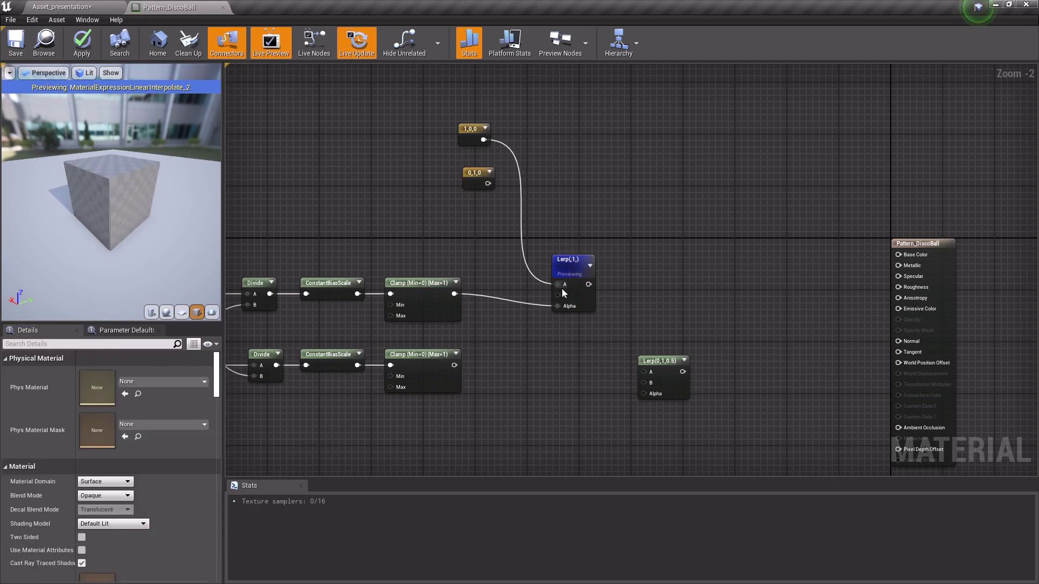
left_click_drag(487, 183, 558, 295)
left_click_drag(468, 179, 443, 178)
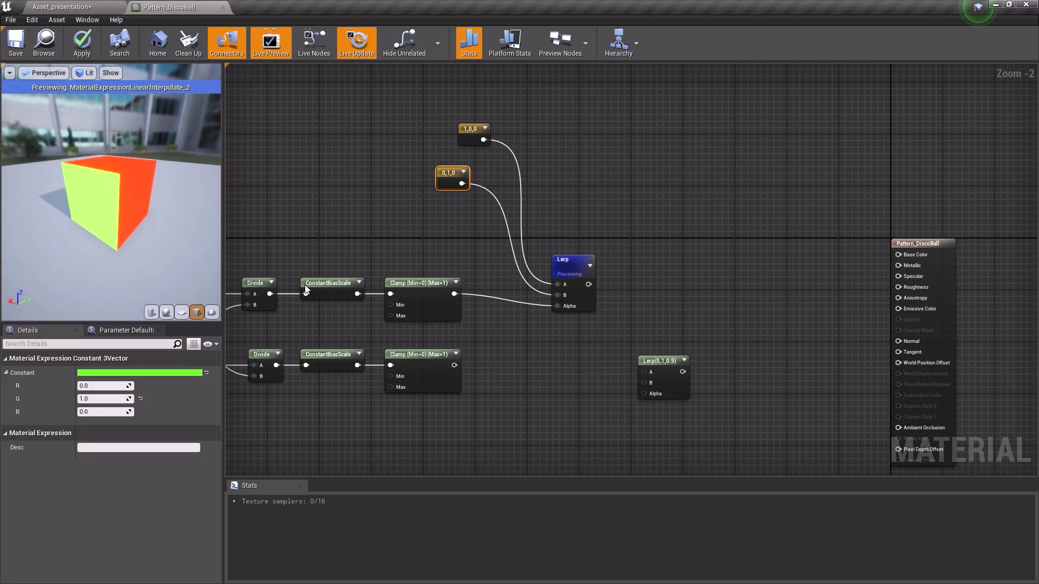
left_click_drag(665, 361, 651, 349)
left_click_drag(454, 365, 632, 380)
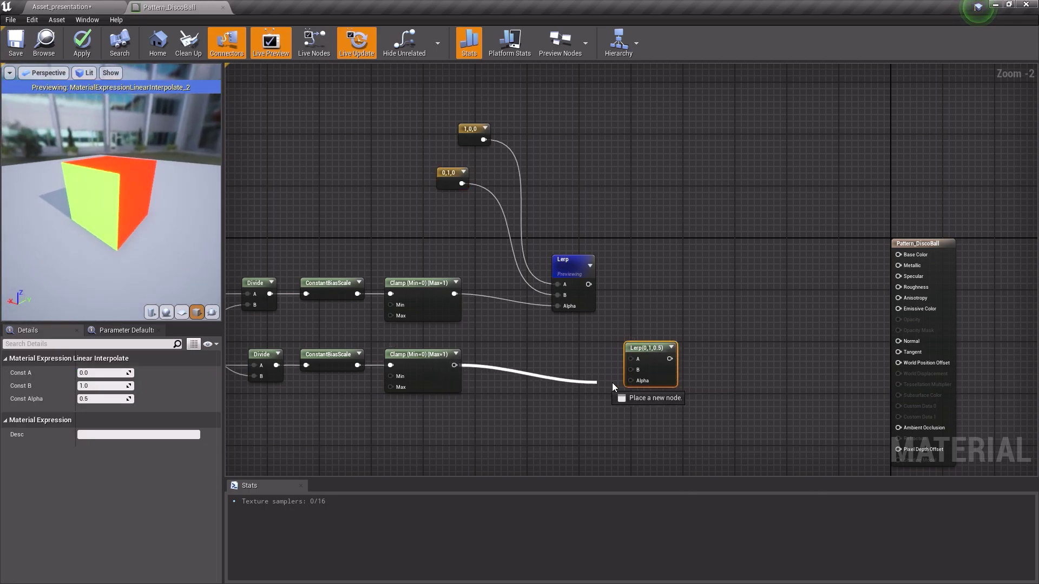
- Preview the second Lerp and feed the first Lerp into its A input
right_click(638, 370)
left_click(669, 391)
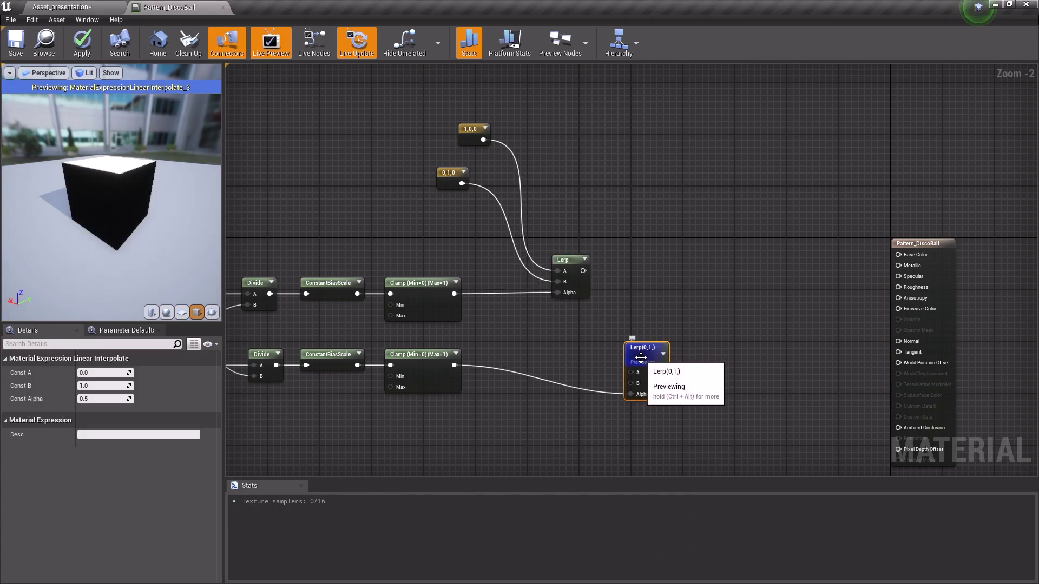
left_click_drag(640, 358, 641, 325)
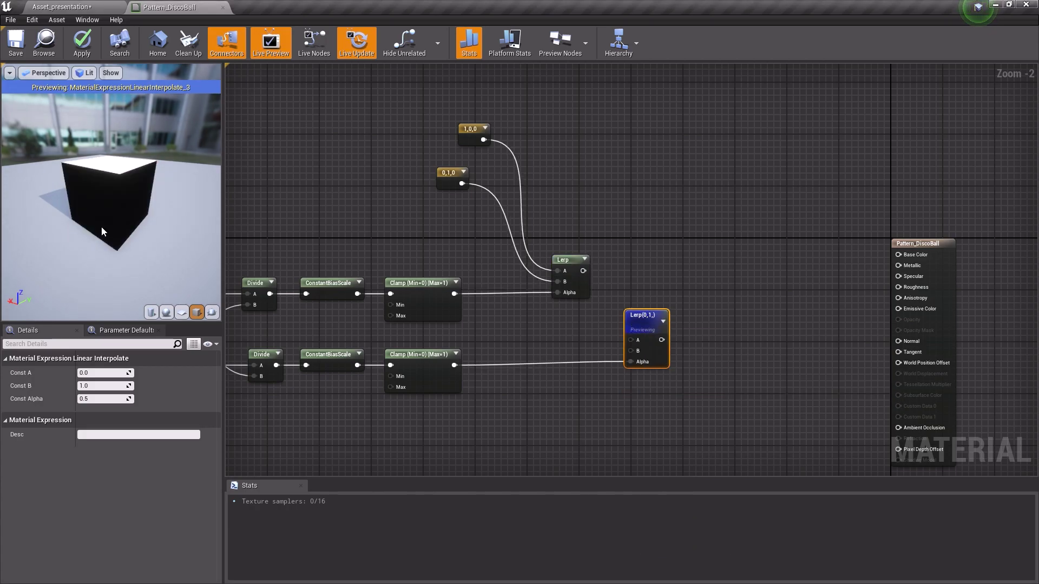
left_click_drag(125, 232, 105, 231)
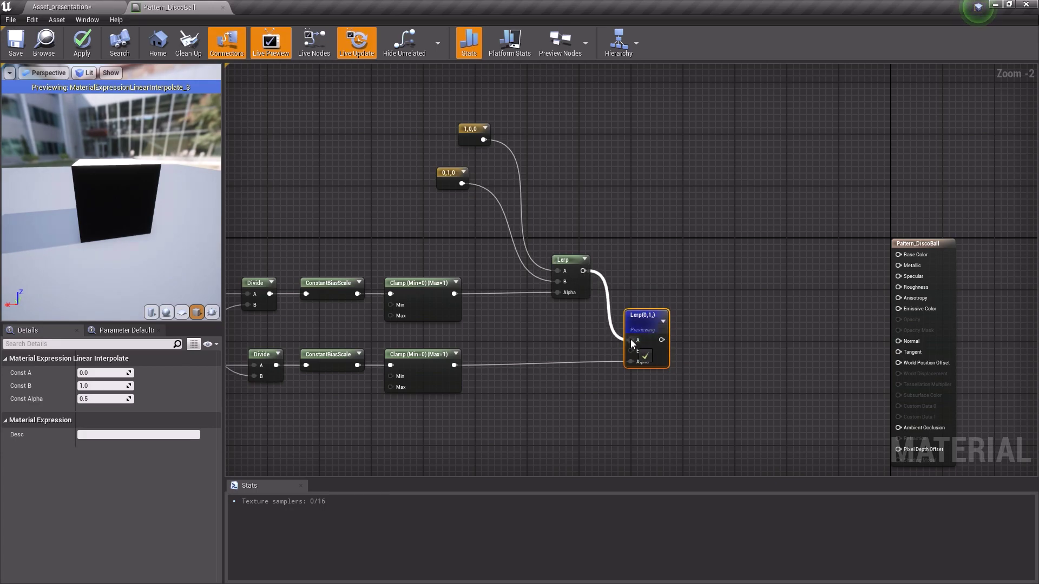
left_click_drag(631, 339, 630, 340)
- Add a blue 0,0,1 Constant3Vector into the second Lerp's B input
left_click(447, 228)
left_click_drag(471, 130, 450, 142)
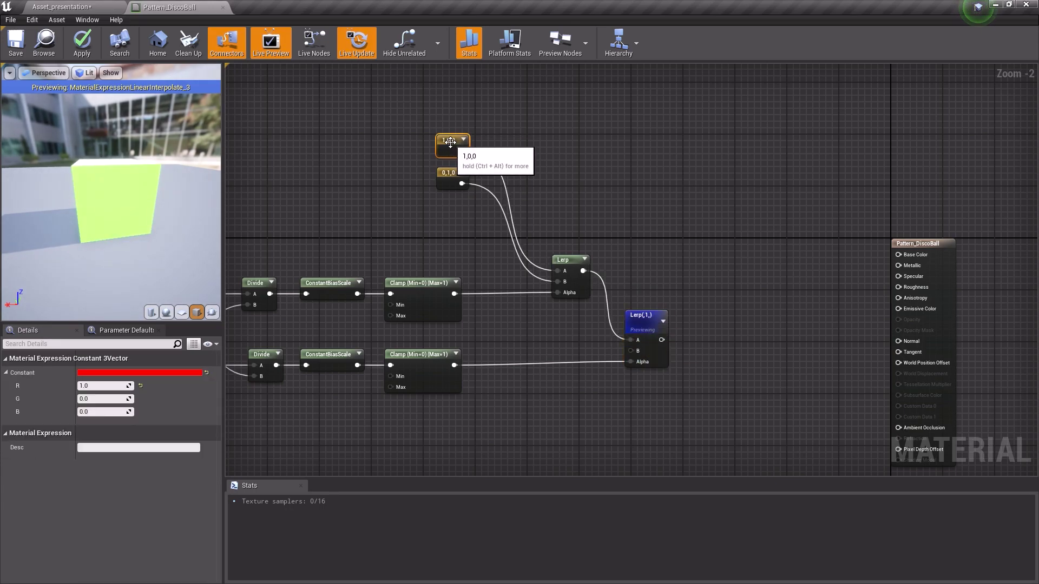
key("ctrl+v")
left_click(431, 208)
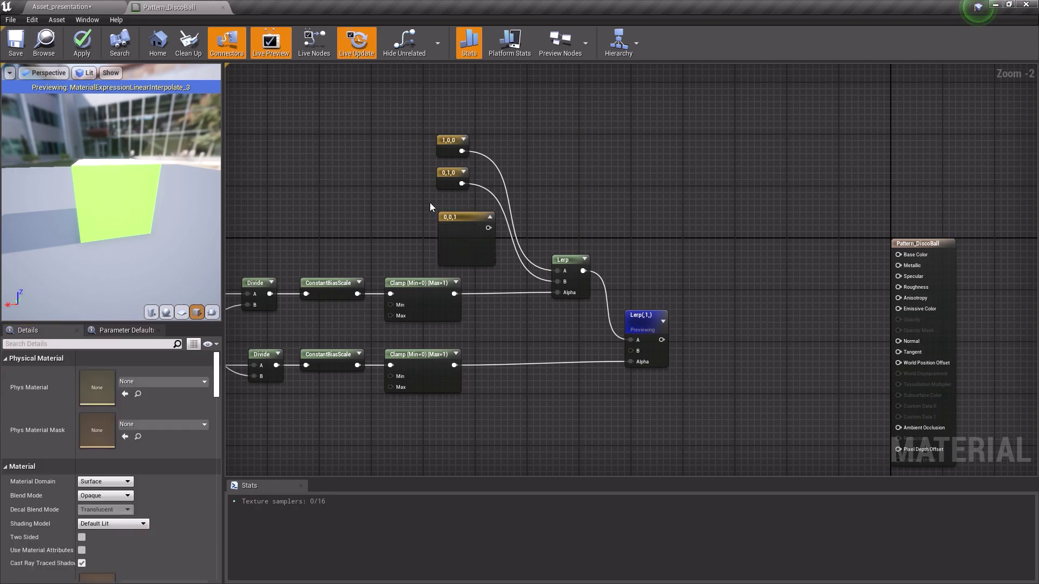
left_click(490, 217)
left_click_drag(464, 228, 633, 351)
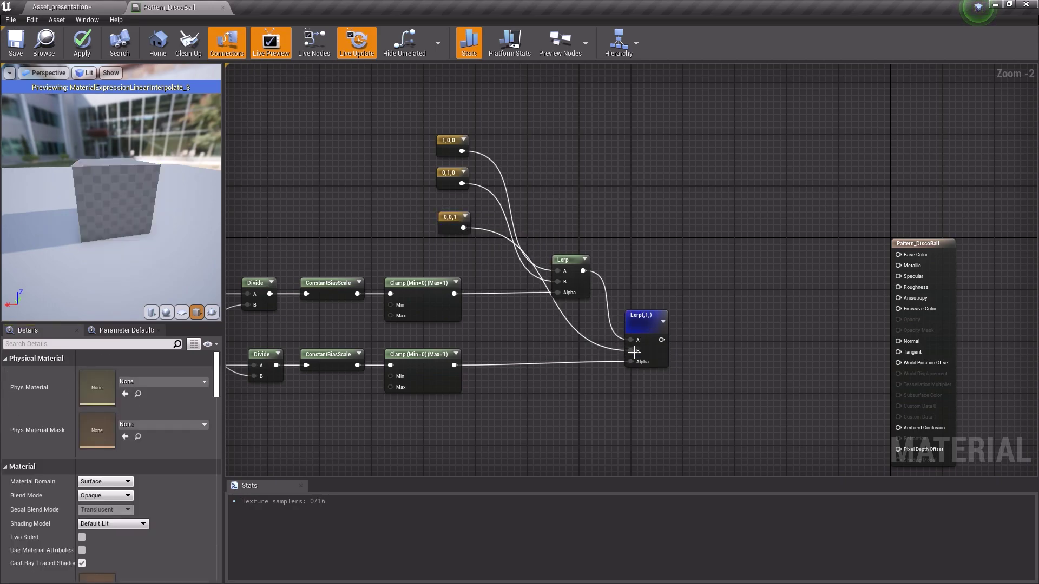
left_click(633, 351)
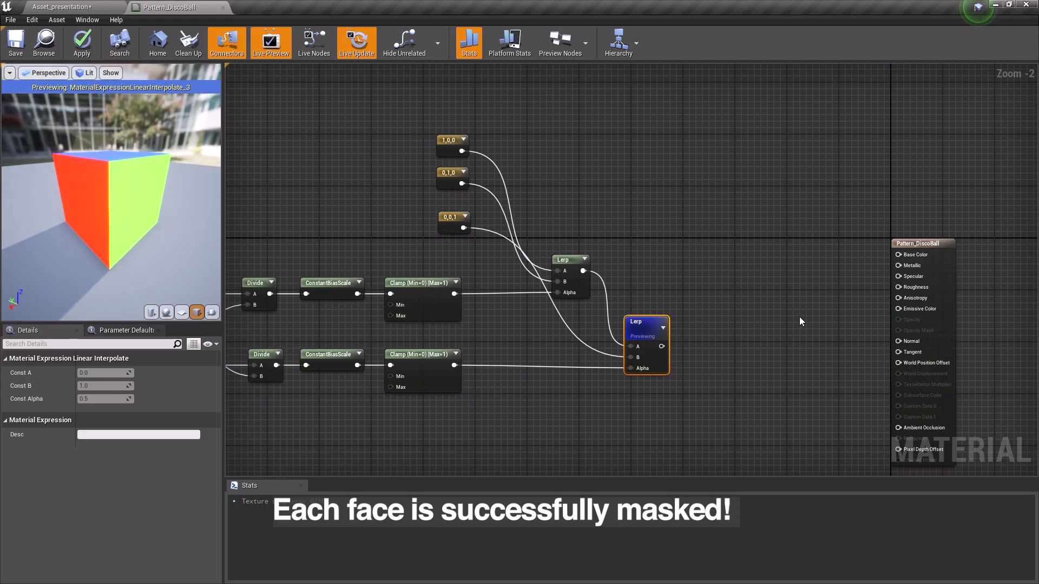
left_click_drag(631, 330, 632, 324)
- Enclose all masking nodes in a comment box titled Mask
scroll(631, 317, "down", 2)
scroll(560, 330, "down", 2)
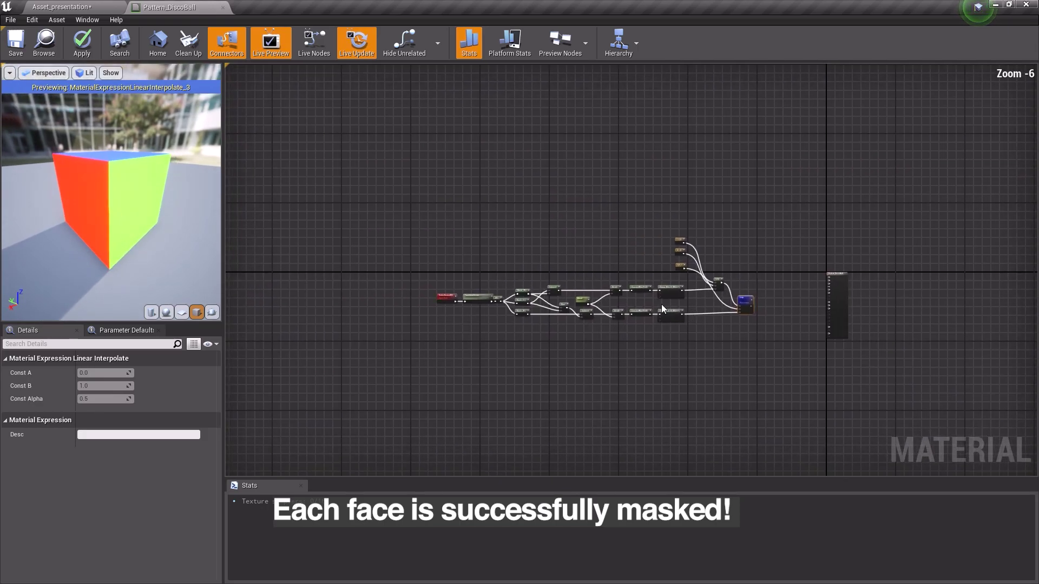
left_click_drag(336, 209, 758, 361)
type("c")
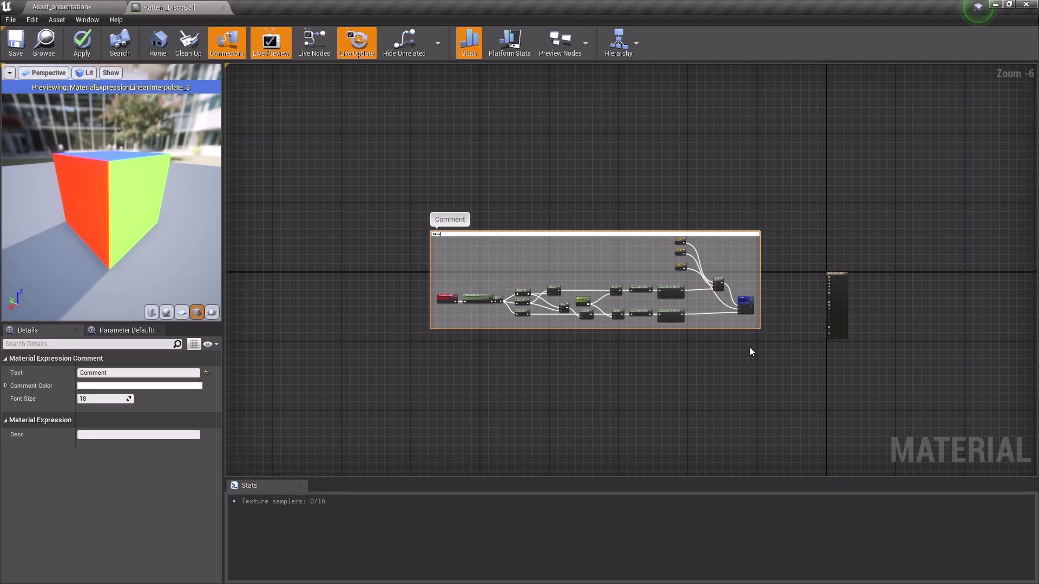
type("Mask")
key("Return")
scroll(430, 267, "up", 3)
scroll(437, 256, "down", 2)
- Apply and compile the material changes
mouse_move(437, 257)
right_mouse_down()
mouse_move(554, 275)
mouse_move(594, 210)
right_mouse_up()
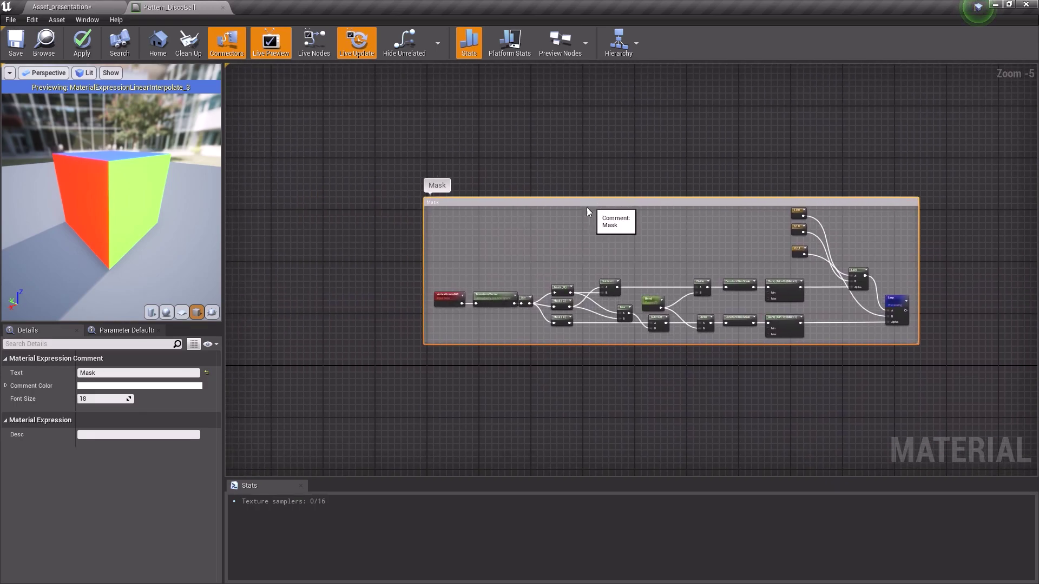
left_click(423, 144)
left_click(82, 44)
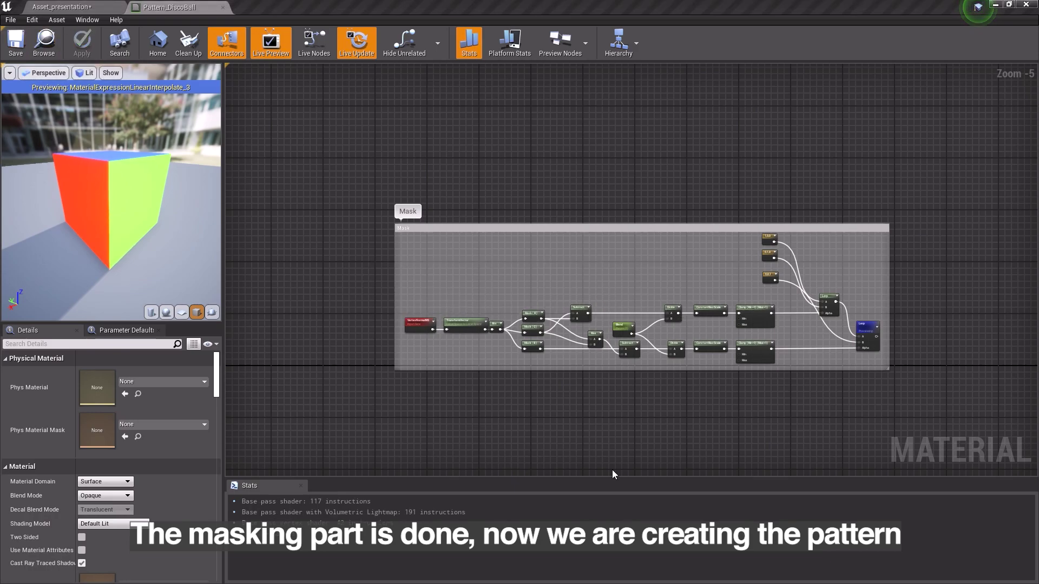
right_click_drag(612, 473, 635, 352)
- Add an Absolute World Position node to the material graph
scroll(480, 266, "up", 1)
scroll(411, 319, "up", 1)
mouse_move(412, 319)
right_mouse_down()
mouse_move(368, 263)
mouse_move(358, 319)
right_mouse_up()
type("world pos")
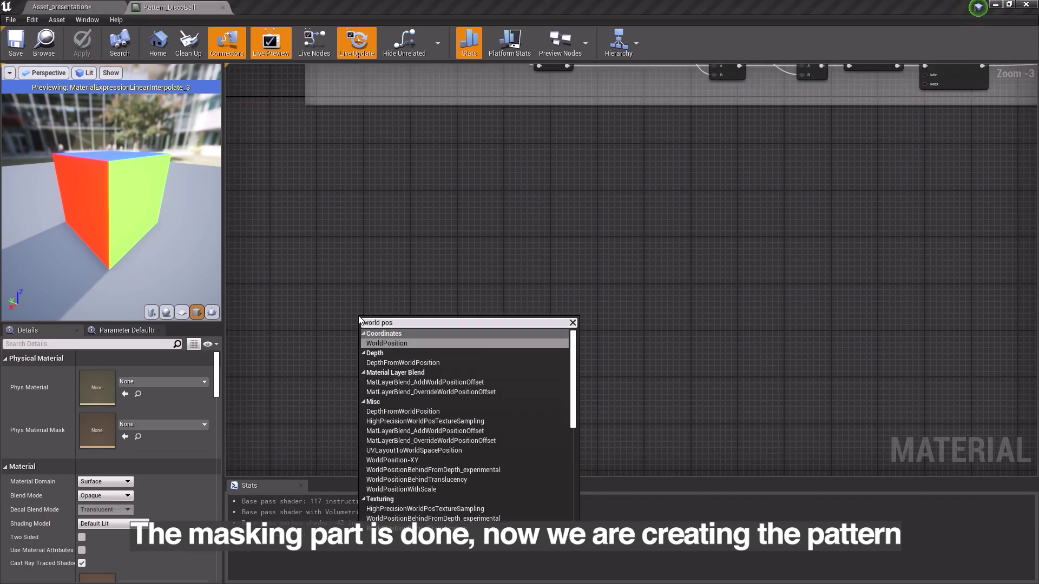
key("Return")
- Multiply the world position by a Const B of 0.01
scroll(466, 330, "up", 2)
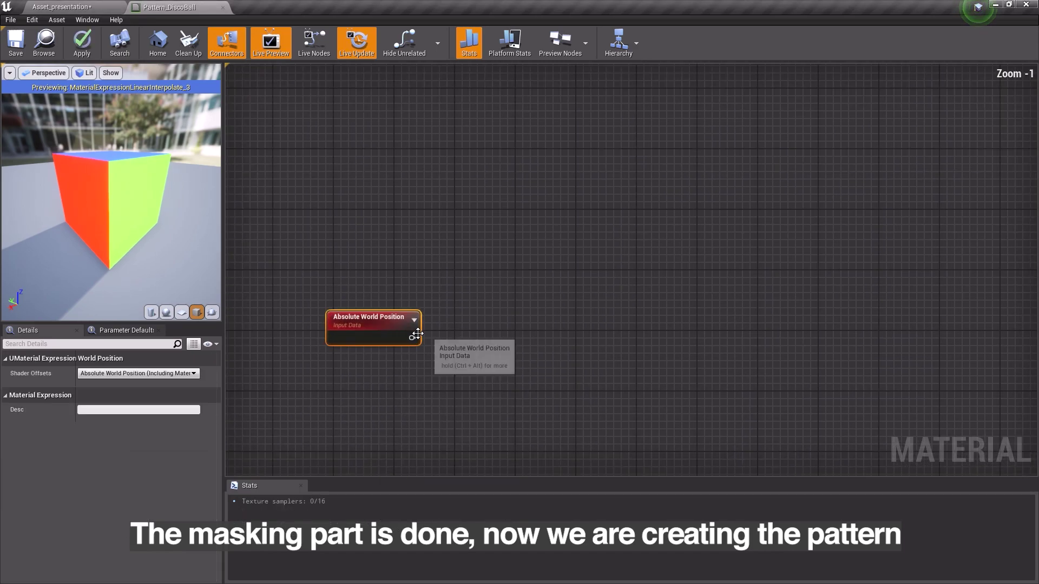
right_click(452, 331)
type("multiplk")
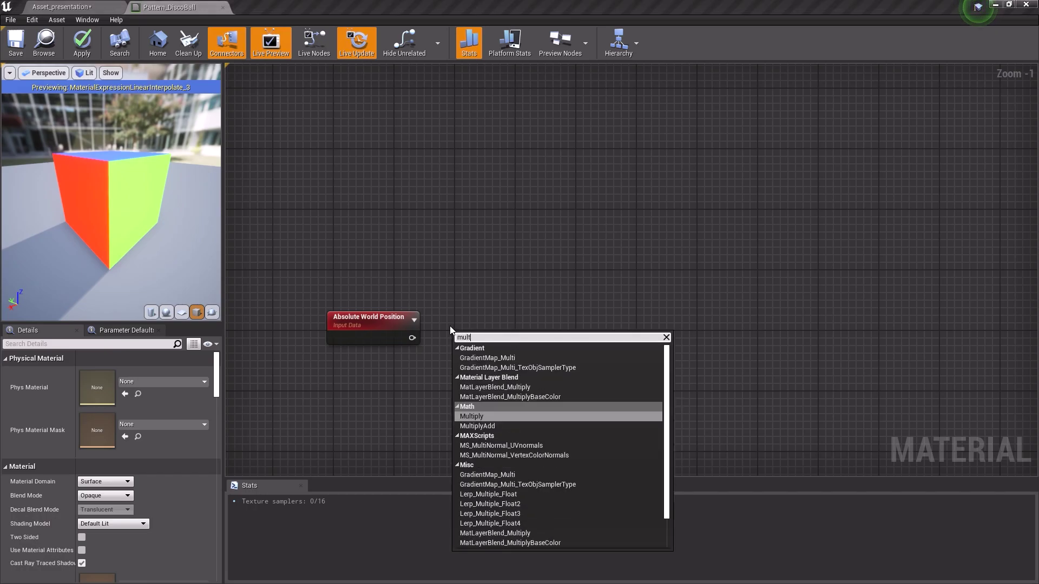
key("BackSpace")
key("BackSpace")
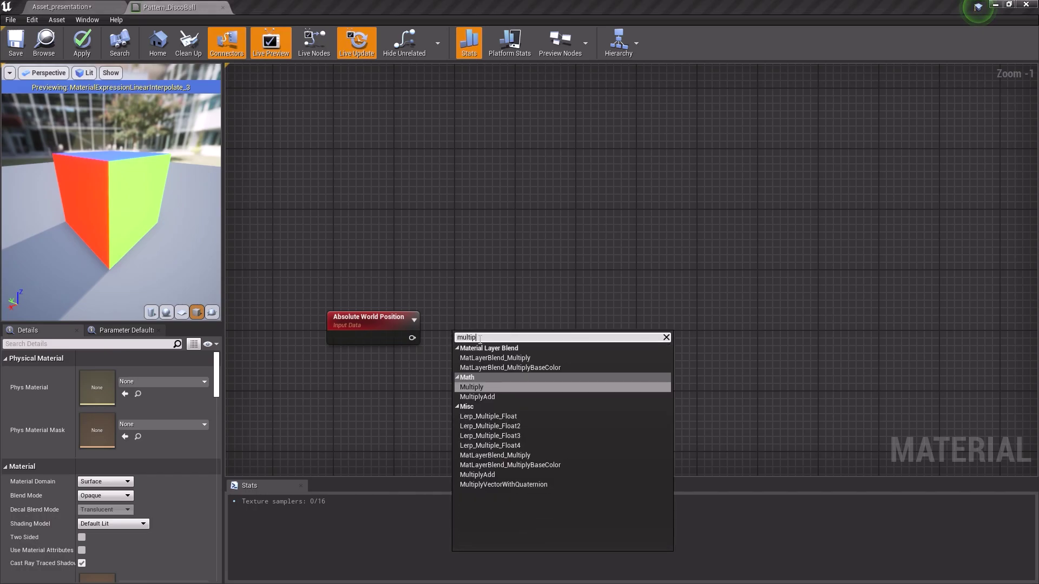
left_click(495, 384)
left_click_drag(412, 338, 502, 345)
left_click(120, 386)
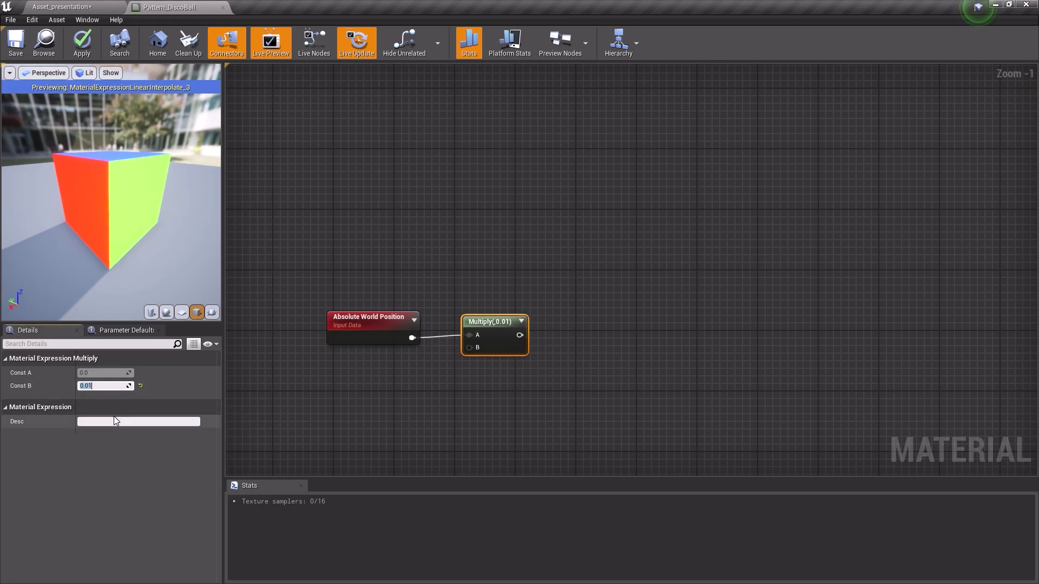
type("0.01")
key("Return")
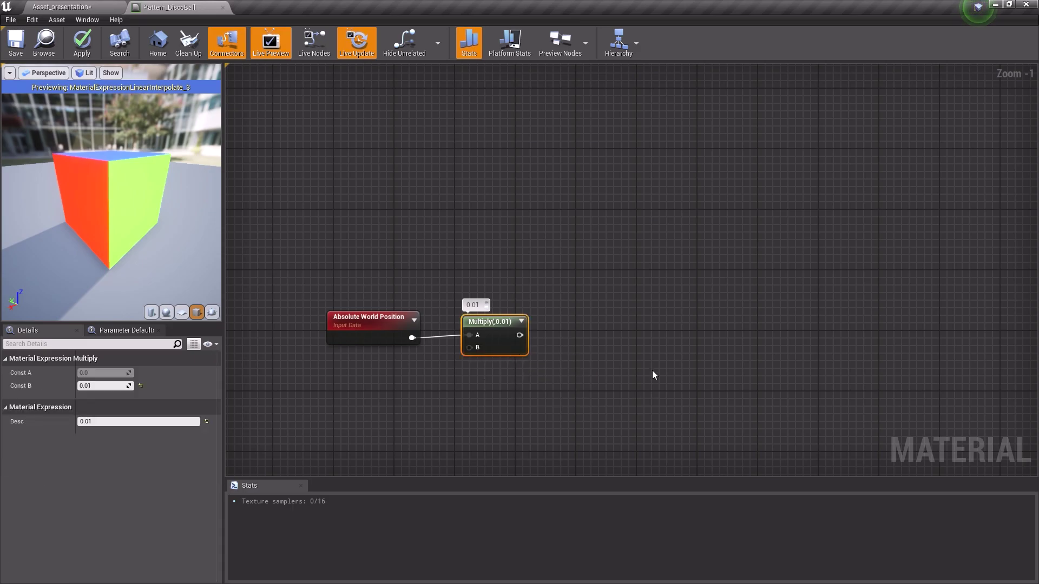
- Feed the Multiply into a TransformPosition from Absolute World Space to Local Space
right_click_drag(653, 375, 546, 378)
left_click(545, 378)
left_click_drag(416, 338, 481, 336)
type("tran")
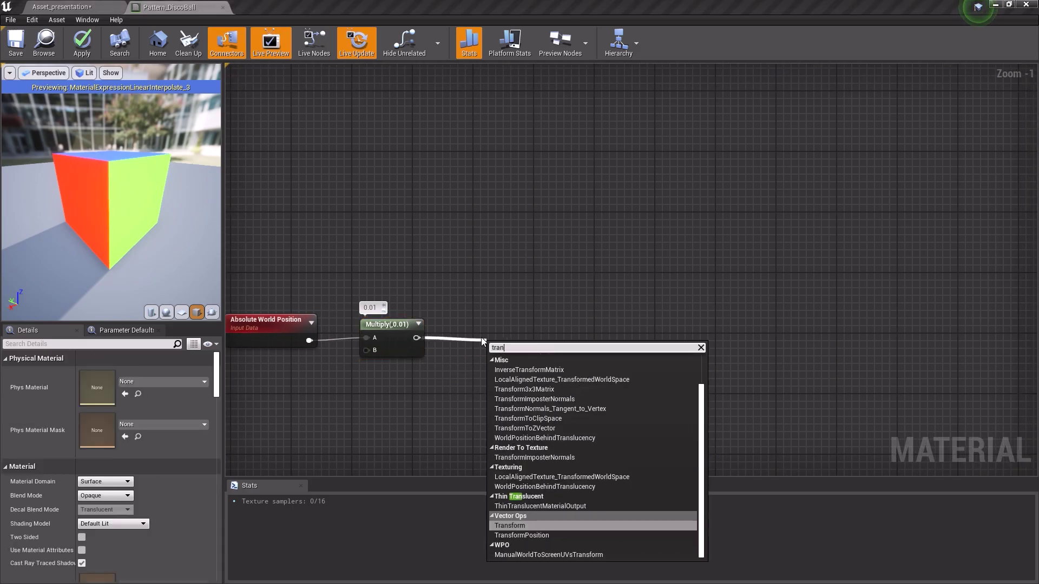
type("sform posit")
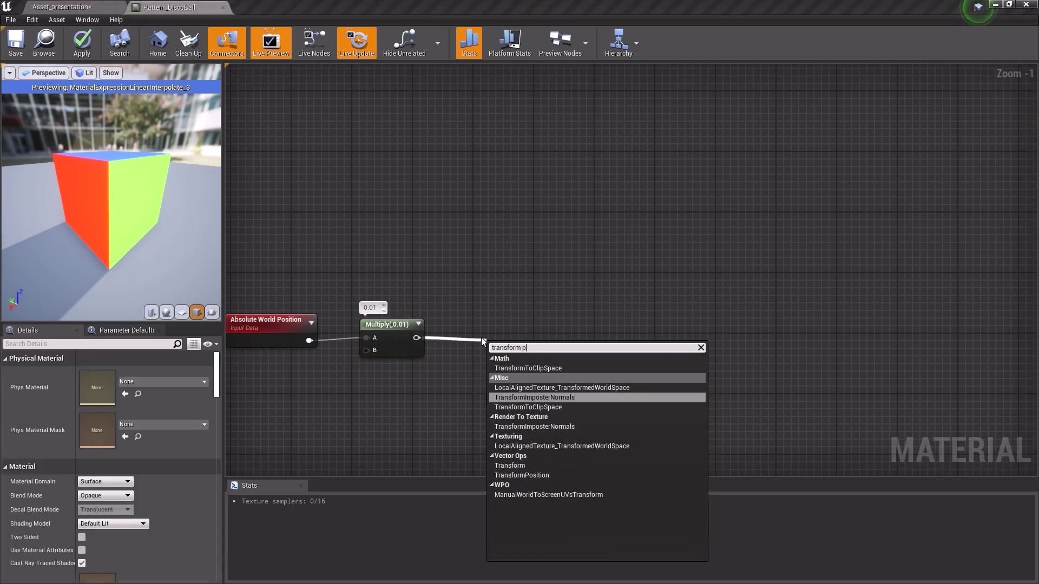
key("Return")
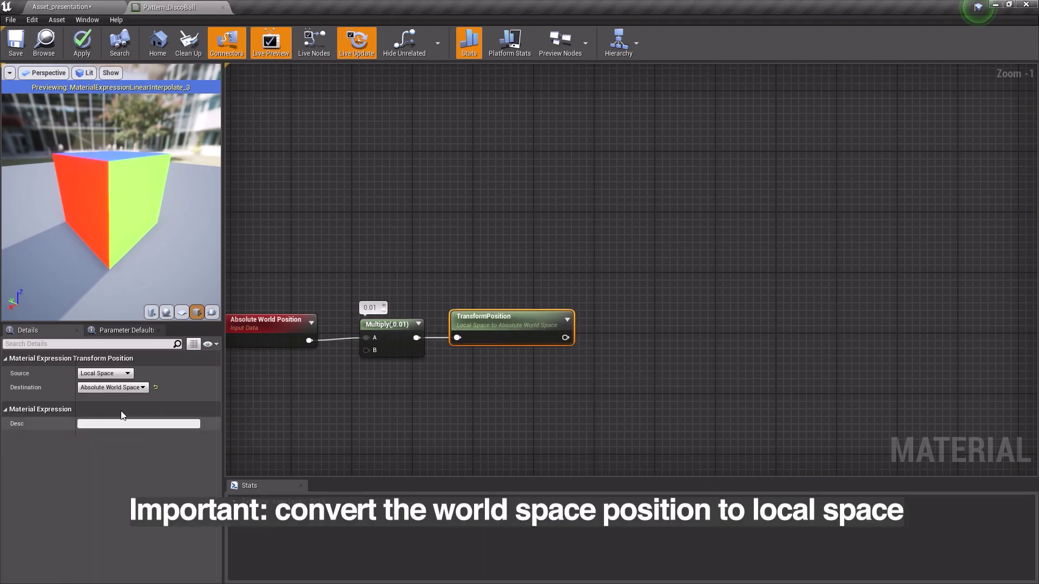
left_click(119, 373)
left_click(114, 390)
left_click(125, 387)
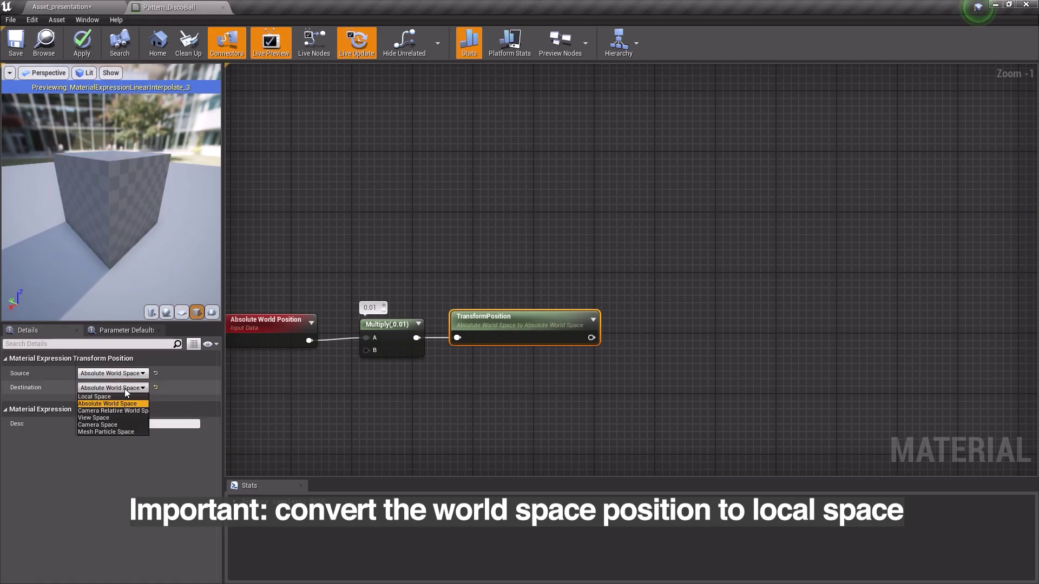
left_click(118, 397)
left_click(521, 331)
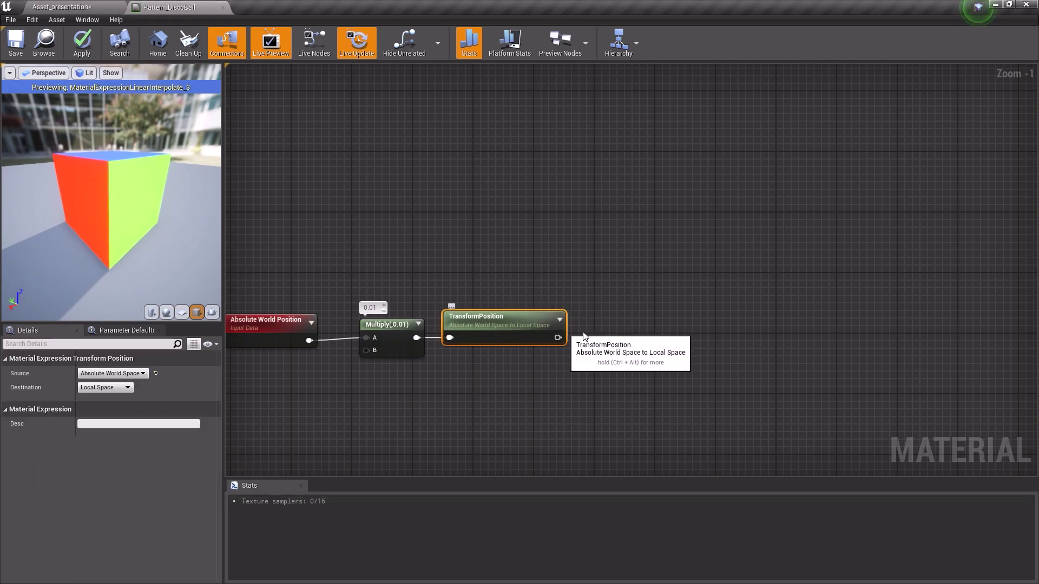
right_click_drag(648, 328, 549, 308)
- Add three ComponentMask nodes, all fed by TransformPosition
right_click(548, 308)
type("compo")
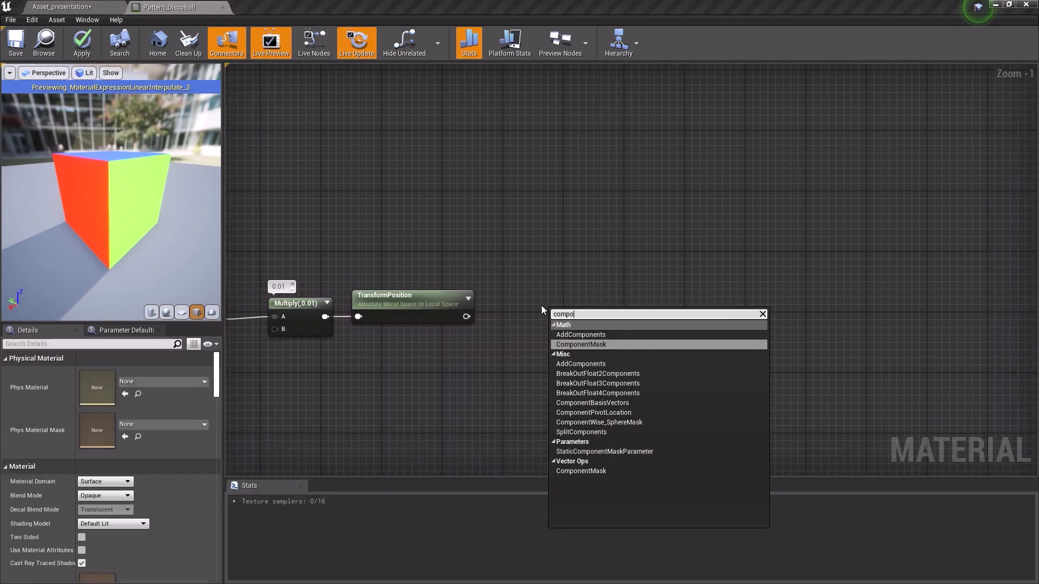
type("nentma")
key("Return")
left_click_drag(567, 321, 543, 274)
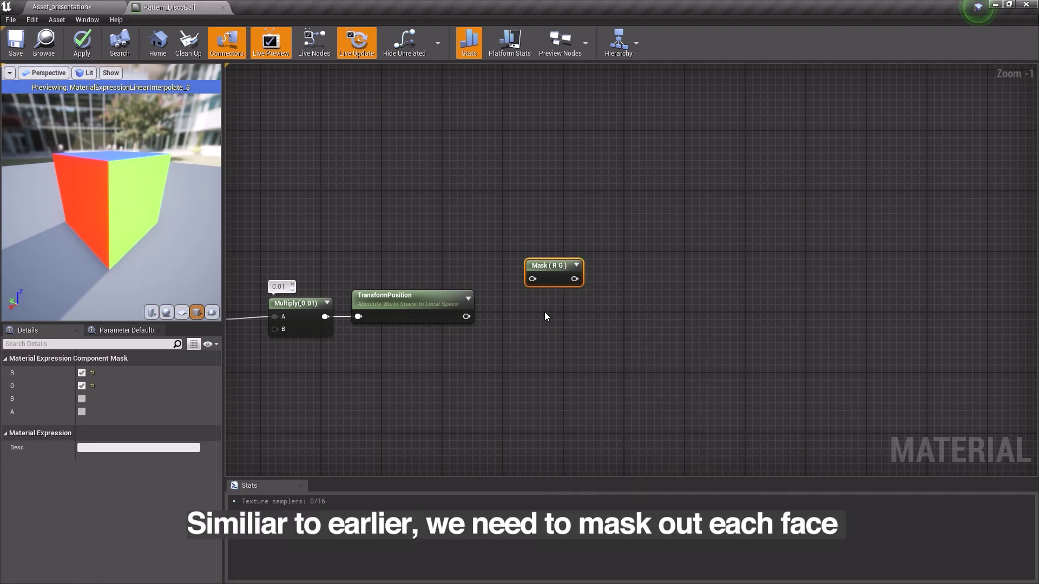
key("ctrl+w")
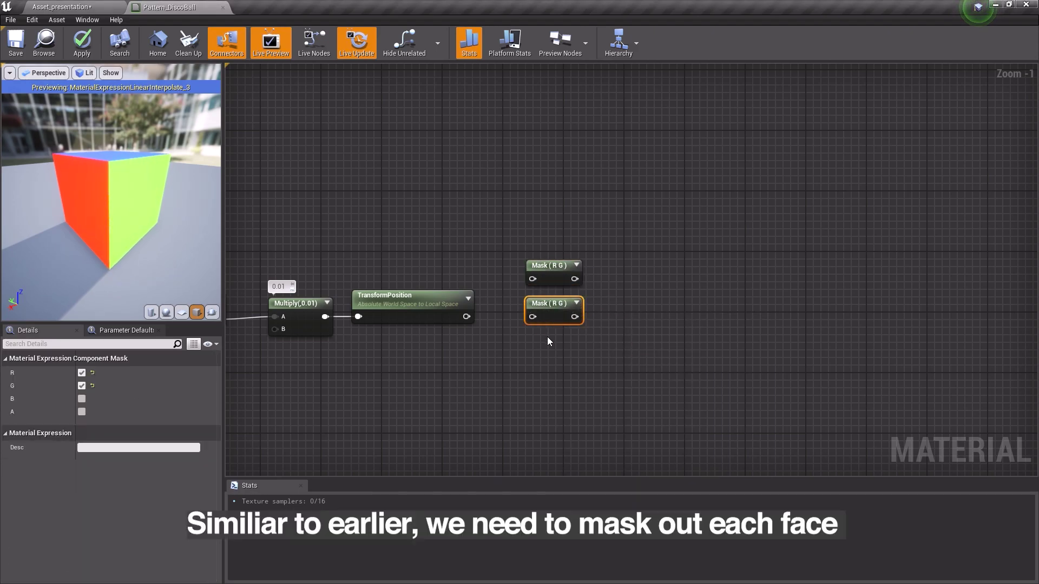
key("ctrl+w")
left_click_drag(571, 339, 557, 339)
mouse_move(465, 316)
left_mouse_down()
mouse_move(533, 279)
mouse_move(530, 320)
left_mouse_up()
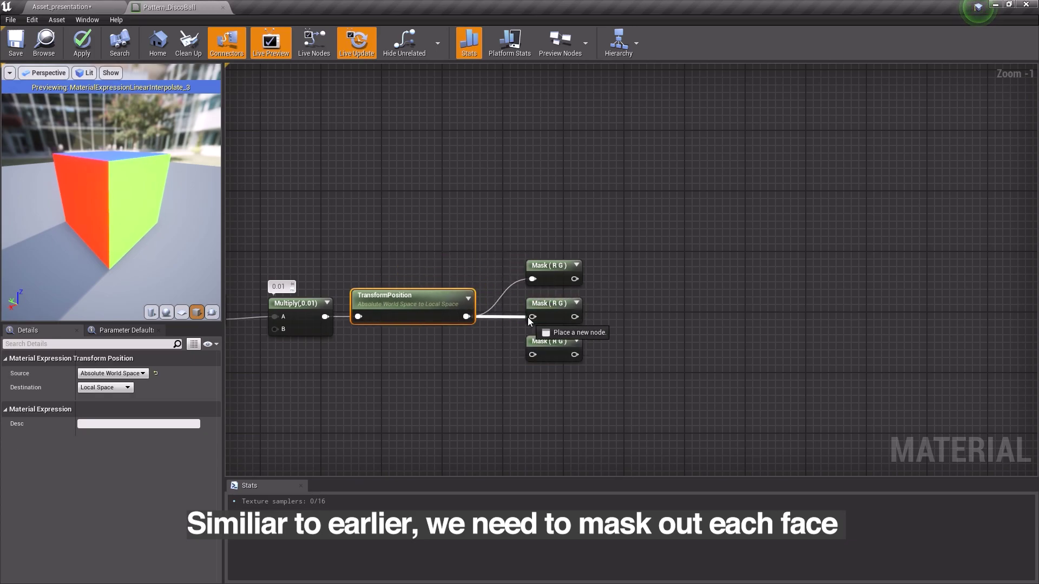
left_click_drag(530, 356, 533, 355)
- Set the masks to G B, R B and R G and space them vertically
left_click(549, 271)
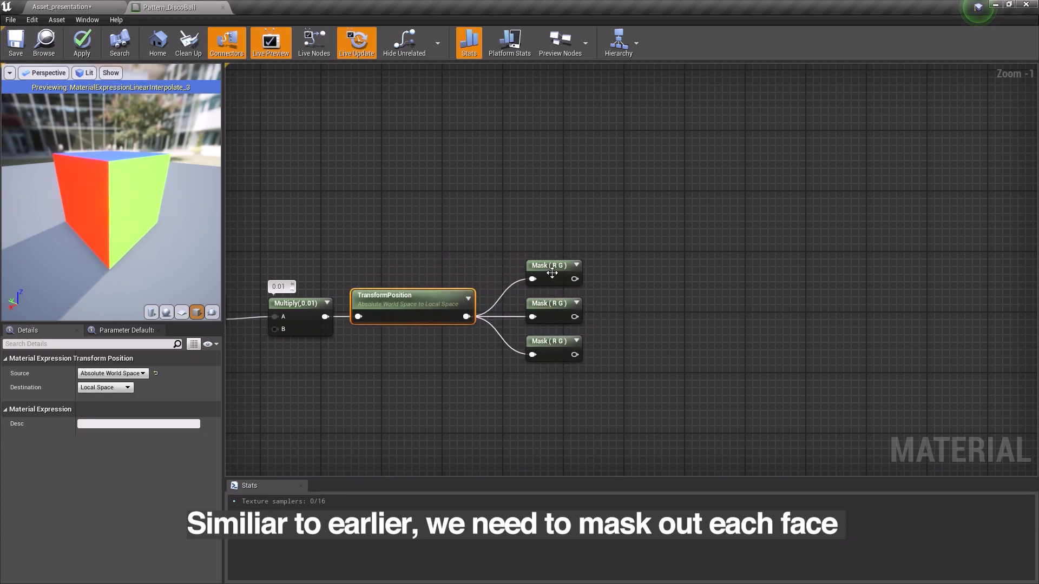
left_click(82, 373)
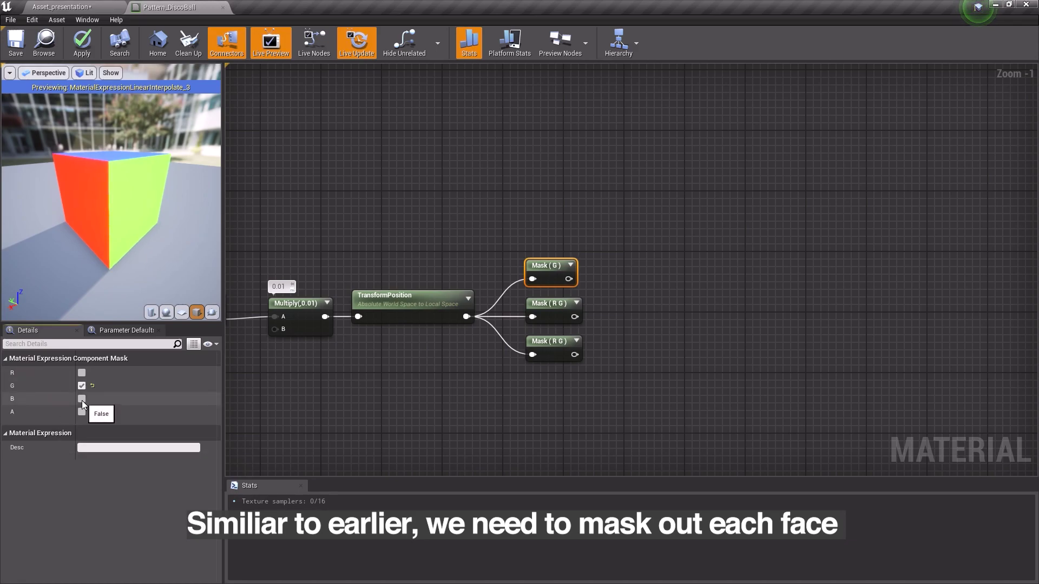
left_click(82, 399)
left_click(557, 309)
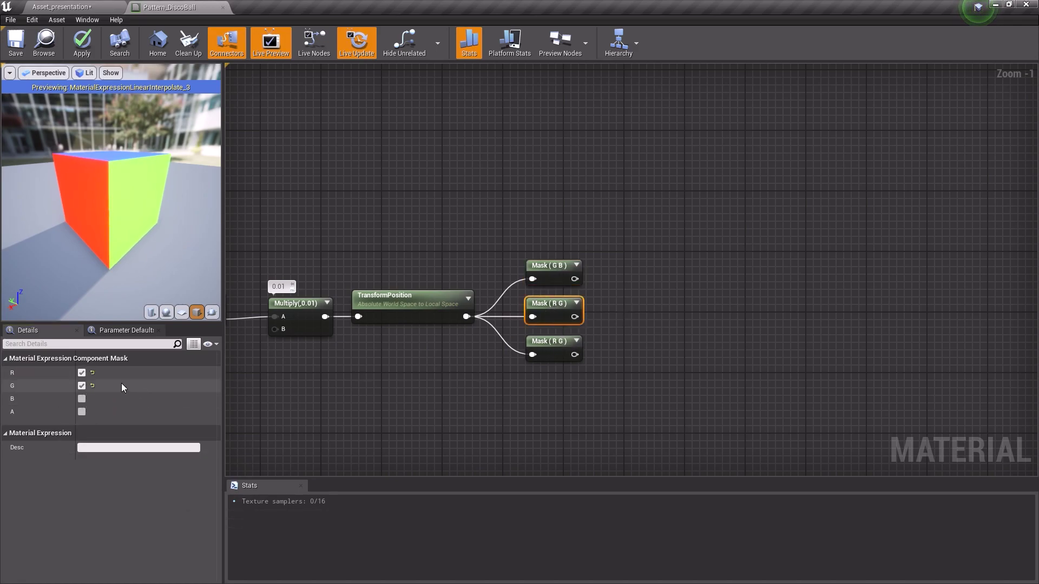
left_click(81, 386)
left_click(81, 399)
left_click(547, 349)
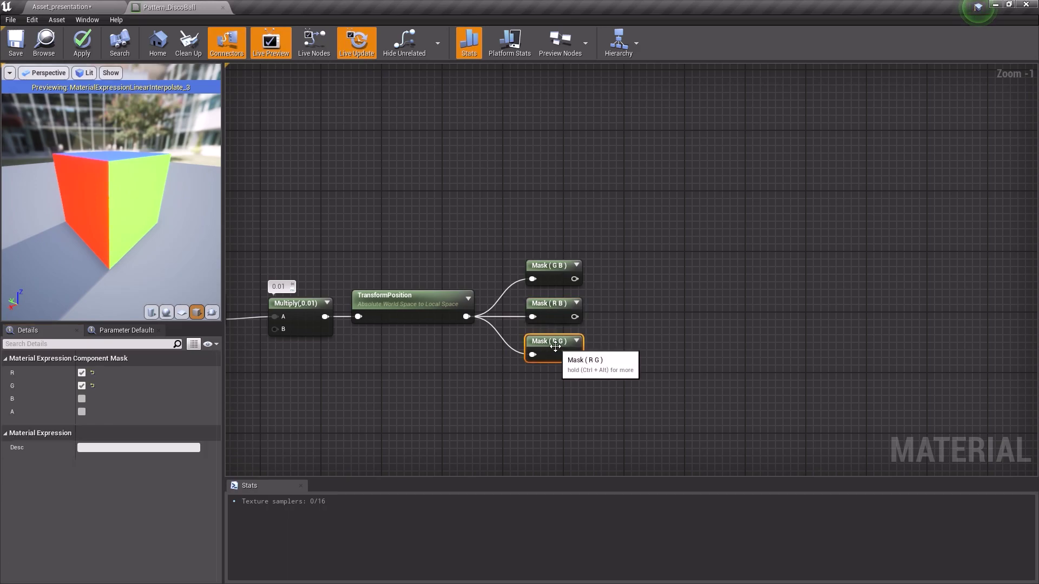
right_click_drag(693, 382, 585, 340)
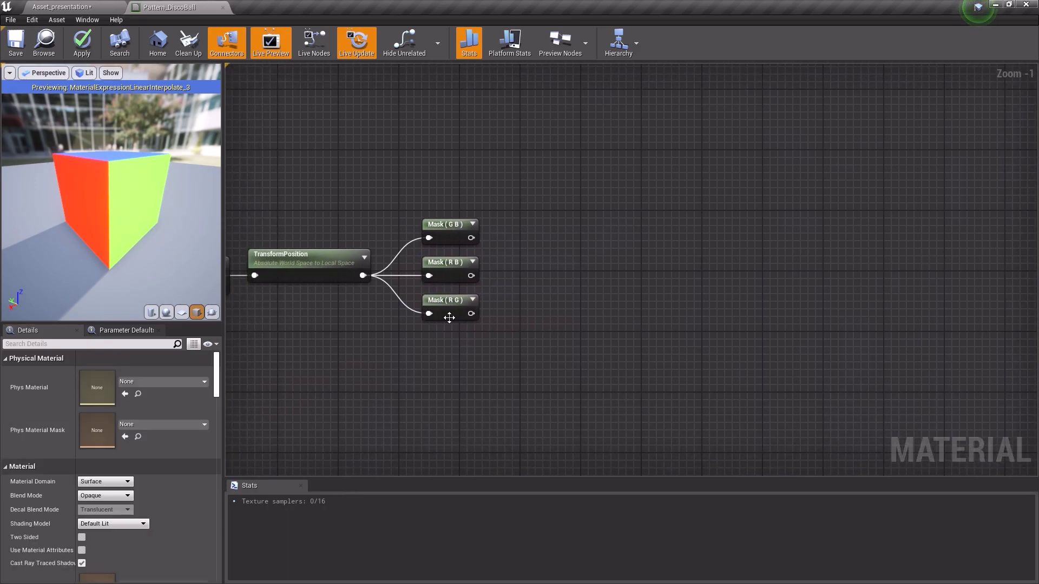
mouse_move(457, 314)
left_mouse_down()
mouse_move(449, 427)
mouse_move(465, 404)
left_mouse_up()
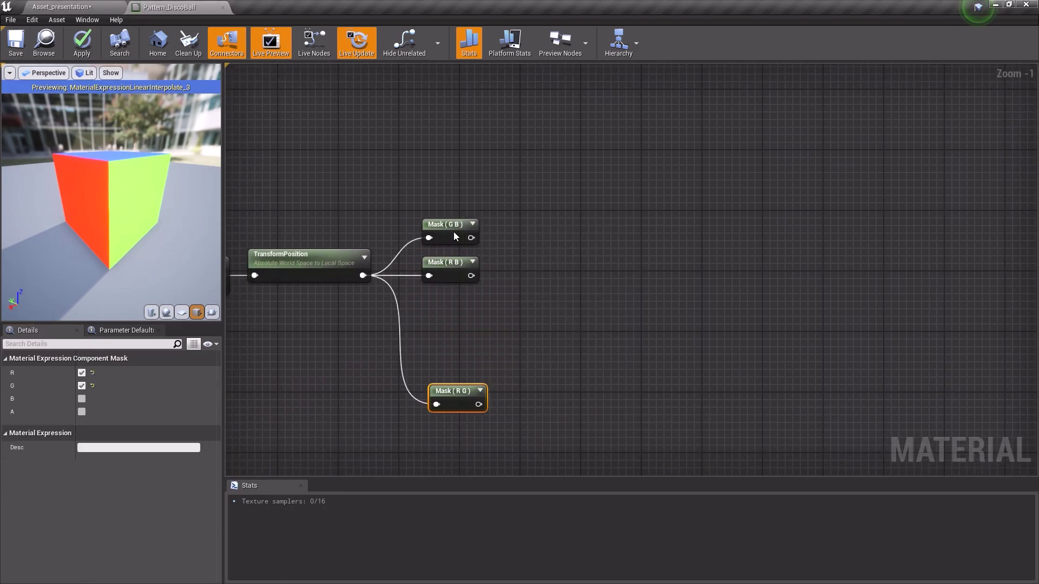
mouse_move(455, 235)
left_mouse_down()
mouse_move(456, 160)
mouse_move(548, 160)
left_mouse_up()
- Append a Constant 1 to the Mask (G B) output with an AppendVector node
left_click(562, 193)
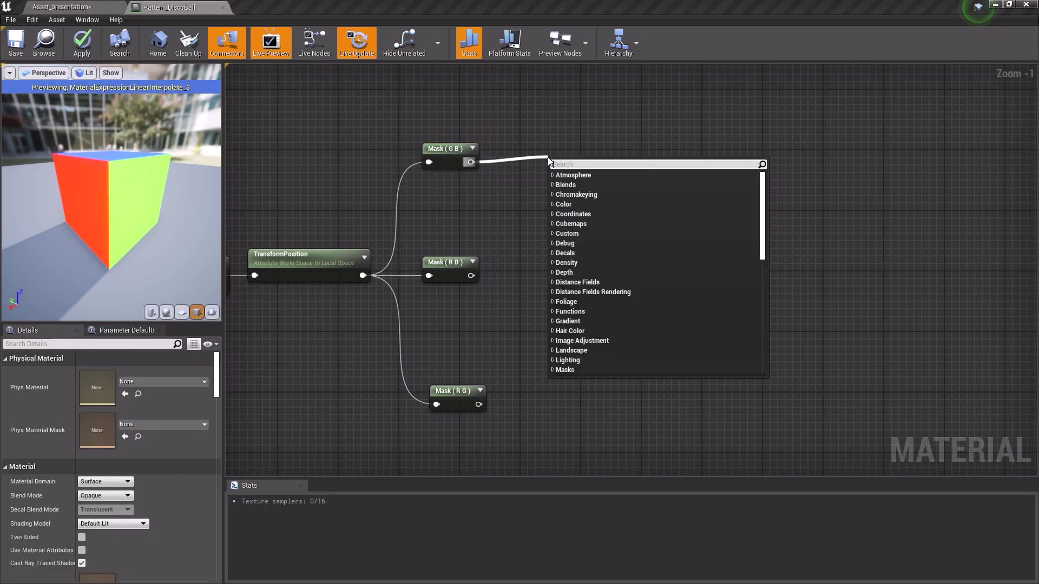
type("append vect")
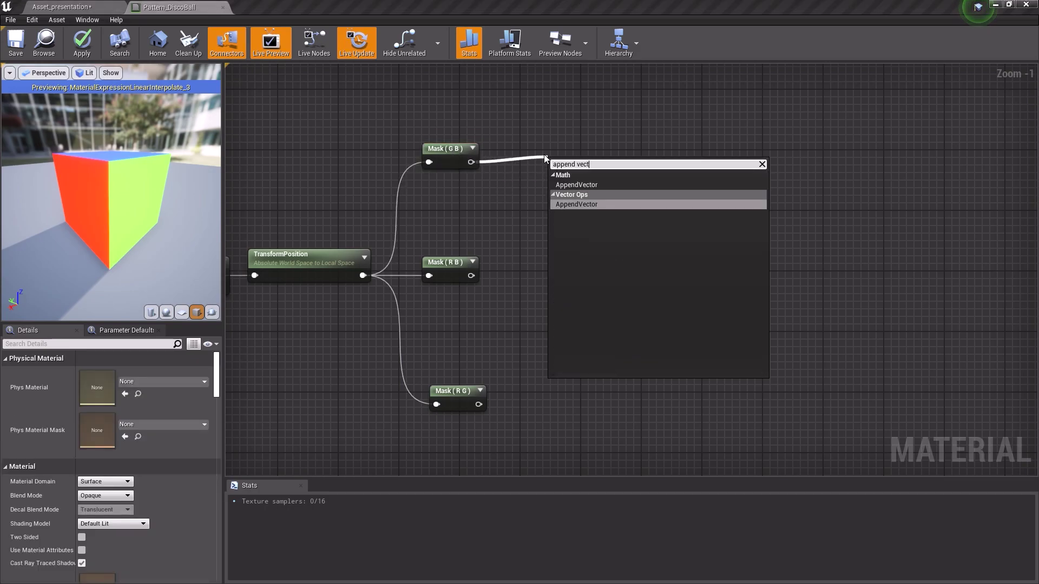
key("Return")
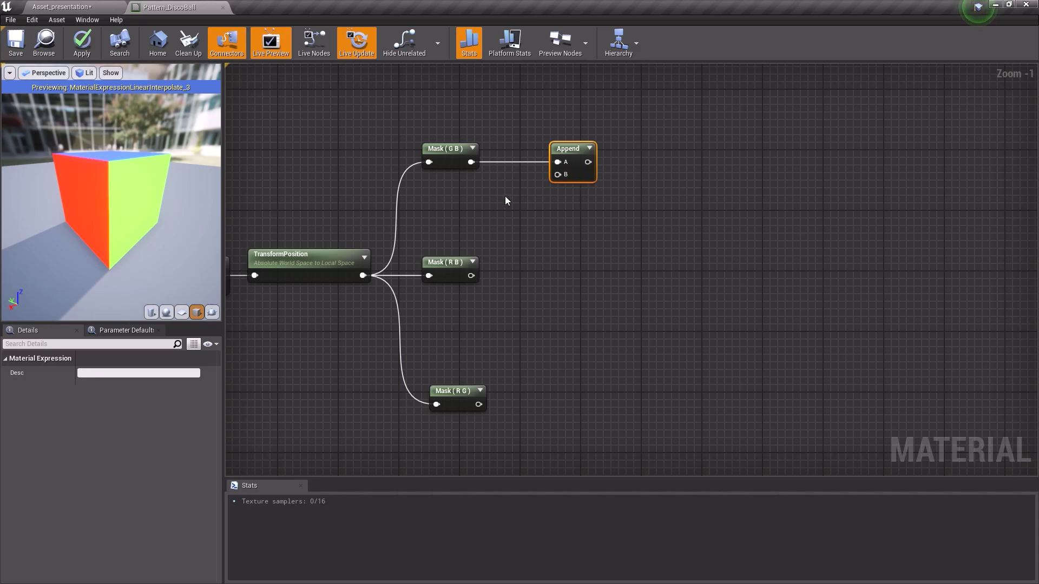
left_click(506, 197)
left_click(508, 287)
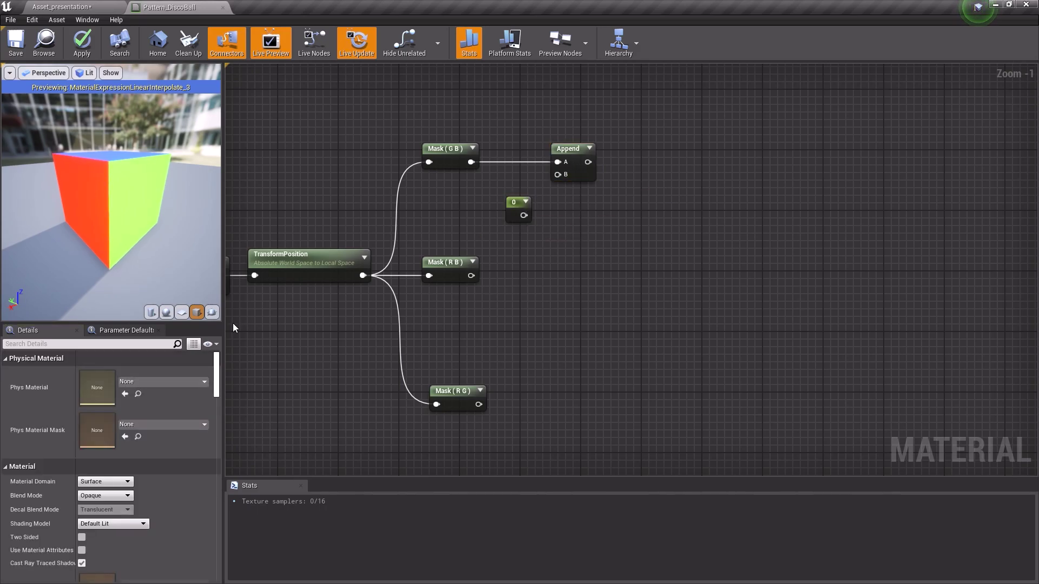
left_click(512, 211)
left_click(109, 373)
type("1")
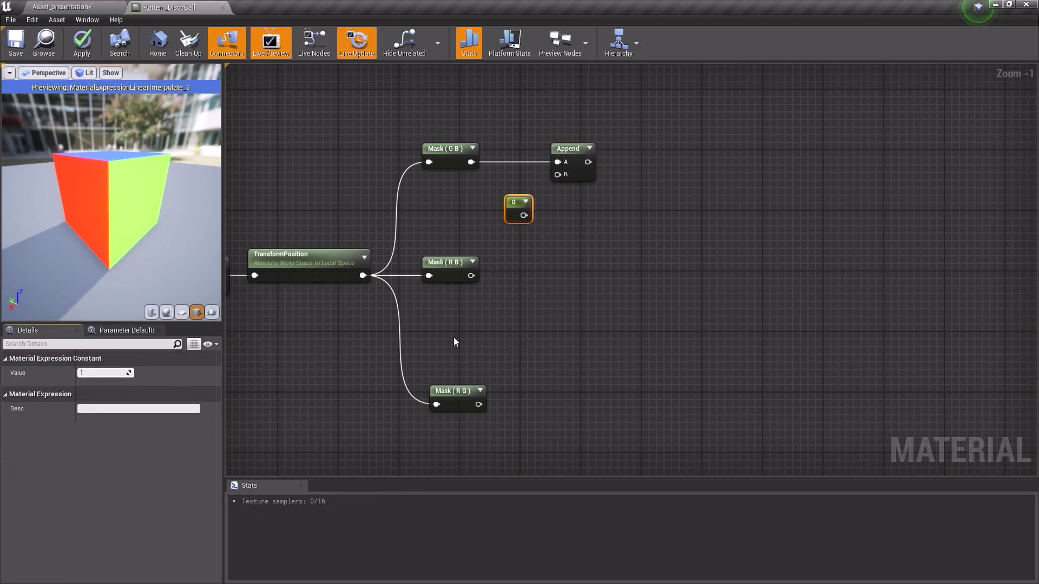
left_click(557, 259)
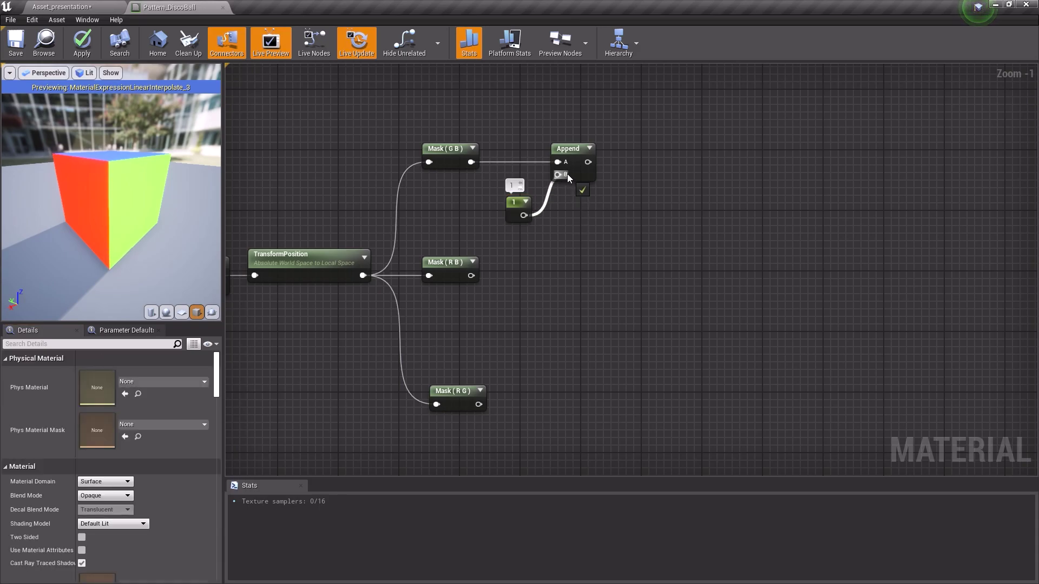
left_click_drag(567, 176, 567, 176)
- Duplicate the Append and Constant pair for the Mask (R B) and Mask (R G) rows
left_click_drag(633, 238, 509, 173)
key("ctrl+c")
key("ctrl+v")
mouse_move(471, 276)
left_mouse_down()
mouse_move(557, 253)
mouse_move(569, 266)
left_mouse_up()
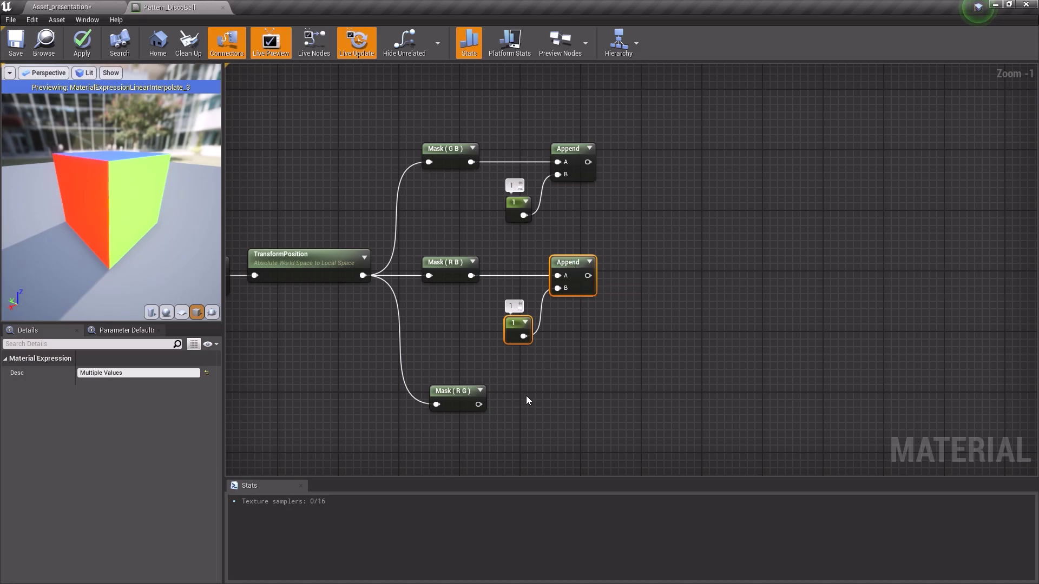
key("ctrl+v")
mouse_move(479, 405)
left_mouse_down()
mouse_move(557, 404)
mouse_move(583, 392)
left_mouse_up()
left_click(351, 341)
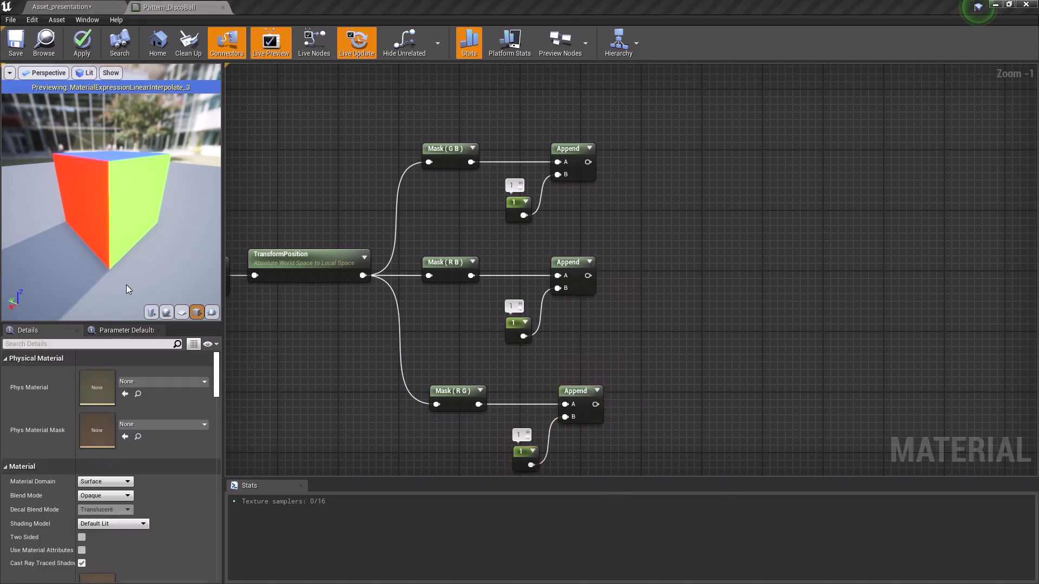
right_click_drag(704, 249, 510, 236)
- Multiply the top Append by a new Pattern.Scale scalar parameter set to 40
right_click(492, 174)
type("m")
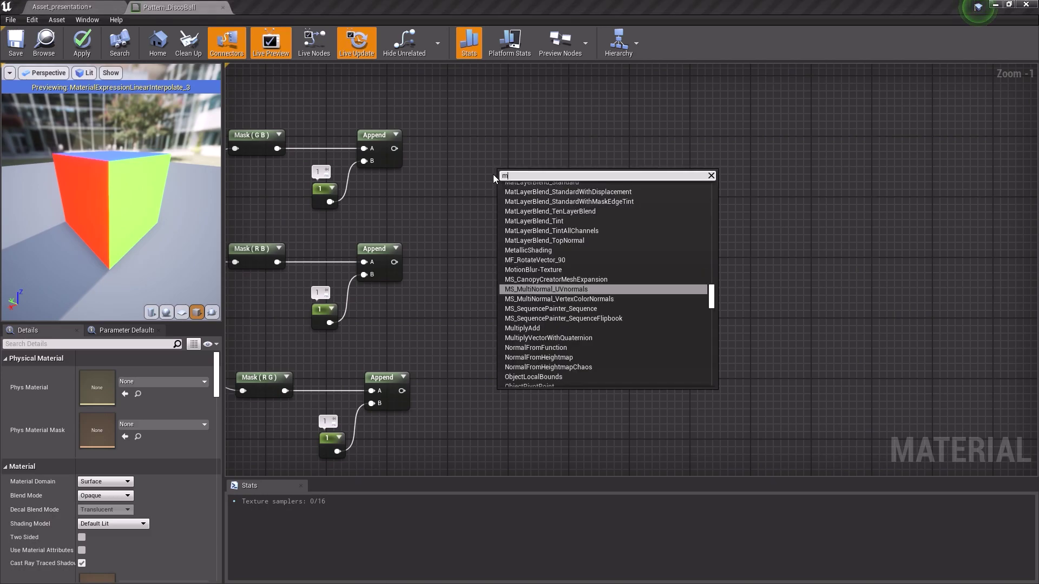
type("ultipl")
key("Return")
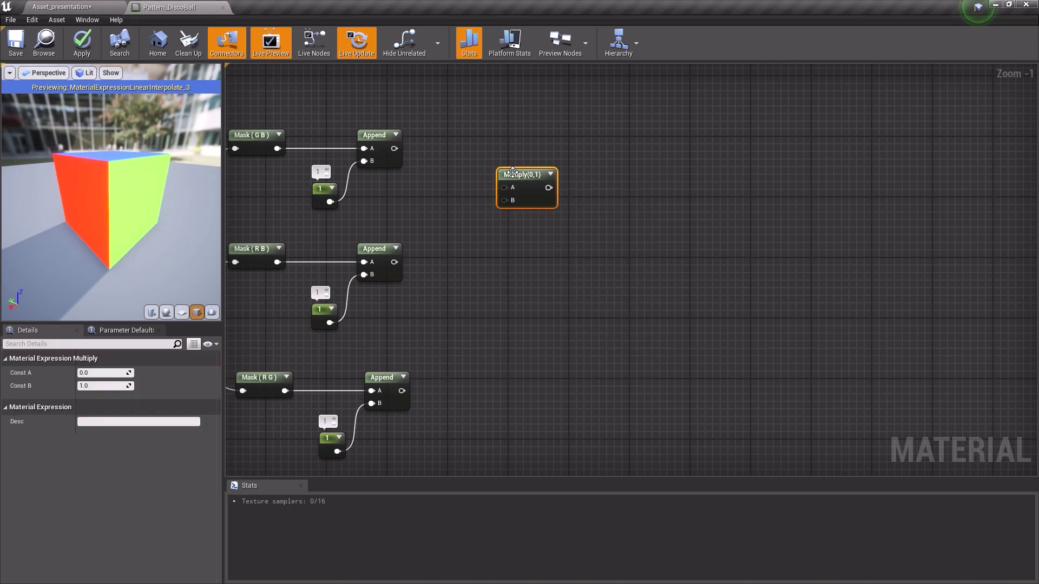
left_click_drag(512, 173, 515, 134)
left_click_drag(394, 148, 518, 156)
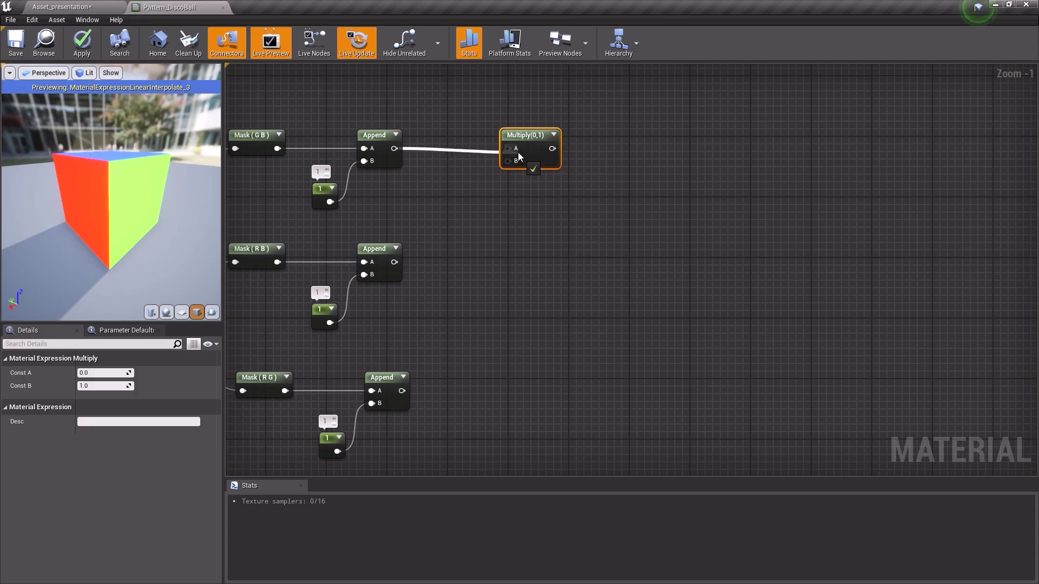
left_click(440, 193)
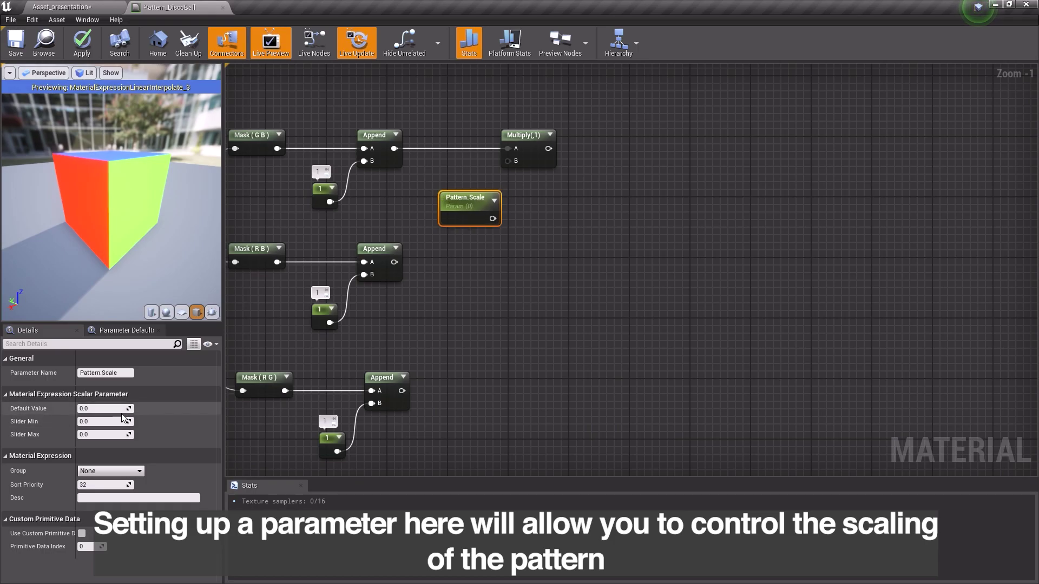
type("40")
left_click(491, 310)
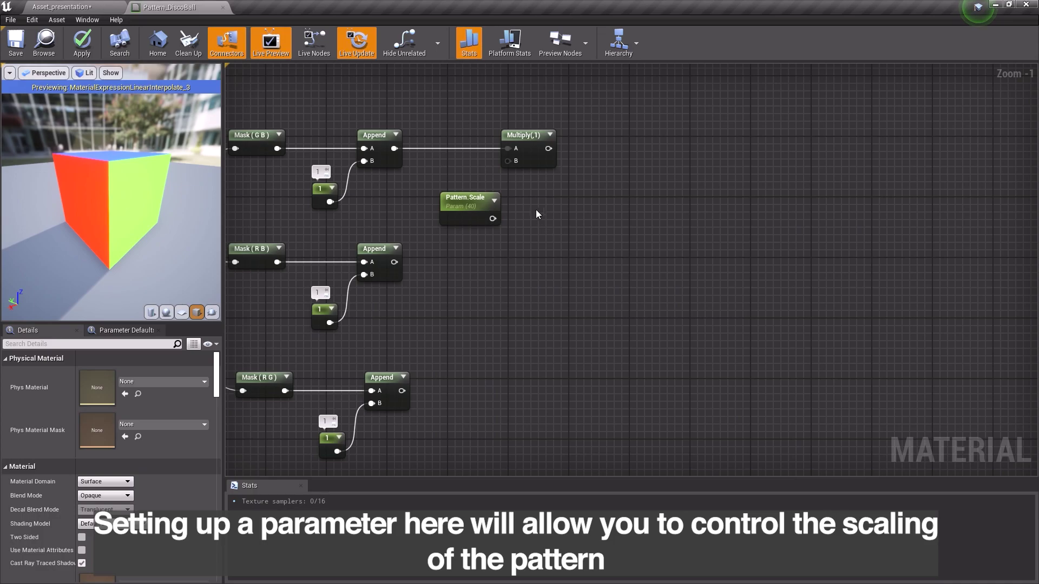
left_click_drag(498, 219, 511, 156)
- Add a Multiply for the middle Append, driven by the same Pattern.Scale parameter
left_click_drag(608, 241, 436, 127)
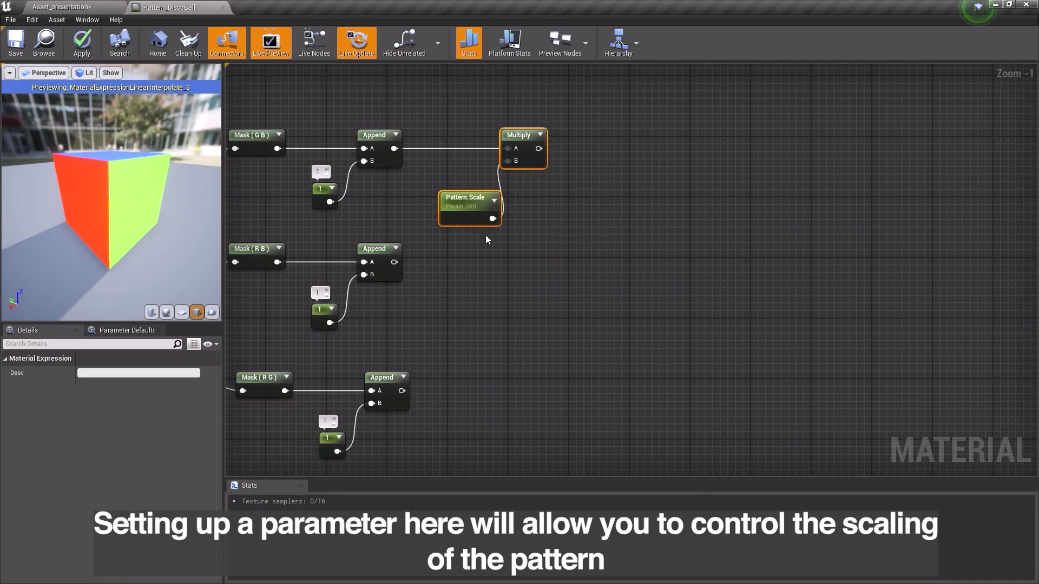
key("ctrl+c")
key("ctrl+v")
mouse_move(394, 262)
left_mouse_down()
mouse_move(491, 262)
mouse_move(531, 254)
mouse_move(525, 245)
mouse_move(523, 274)
left_mouse_up()
left_click(490, 311)
key("Delete")
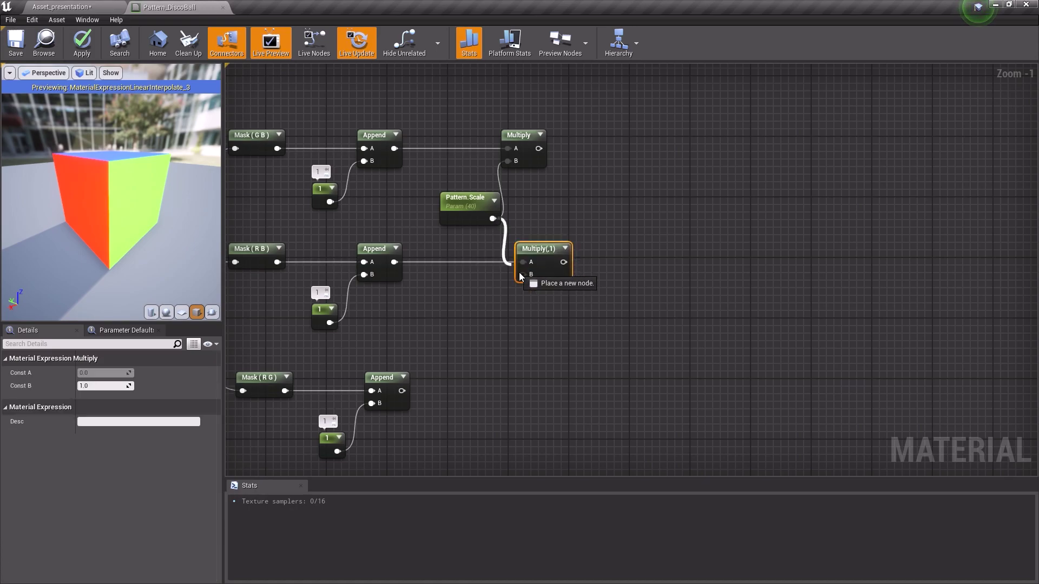
left_click(515, 383)
- Add a Multiply for the bottom Append and align it with its row
left_click(517, 399)
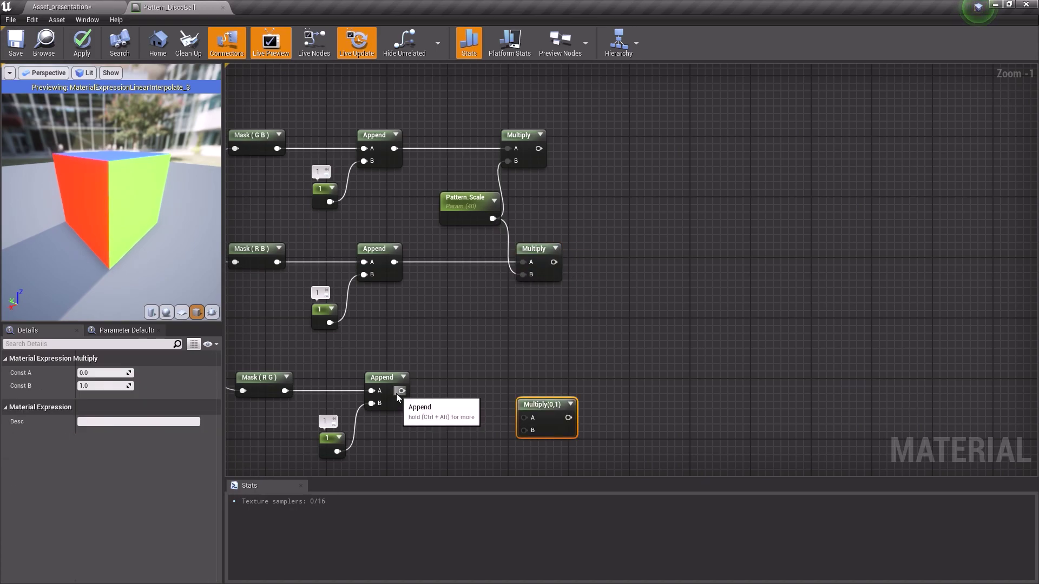
left_click_drag(401, 391, 529, 412)
left_click_drag(541, 407, 492, 218)
left_click(641, 347)
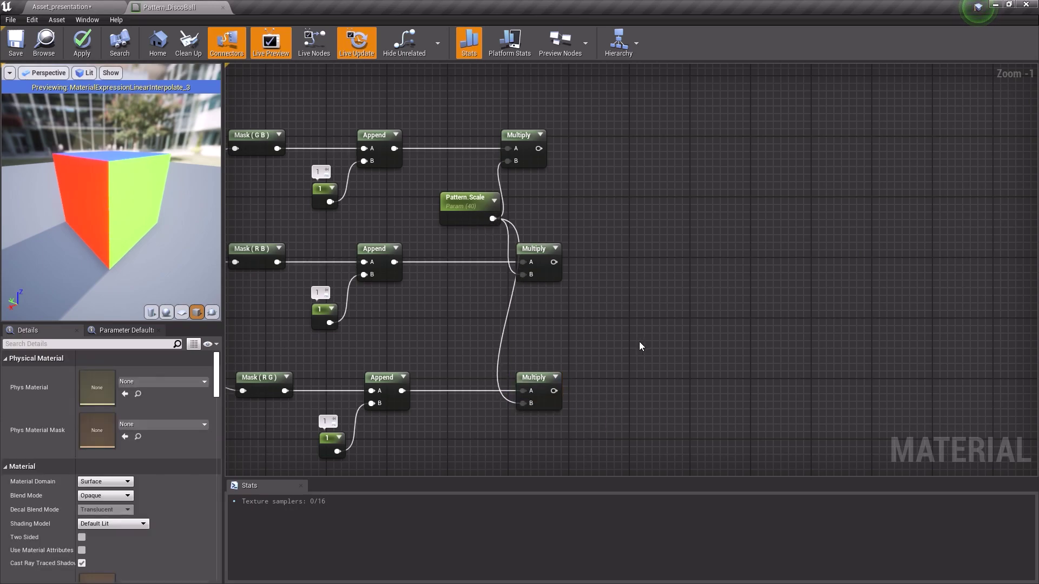
left_click(537, 144)
- Connect each of the three Multiply outputs to its own Cellnoise Vector Noise node
left_click_drag(537, 148, 622, 151)
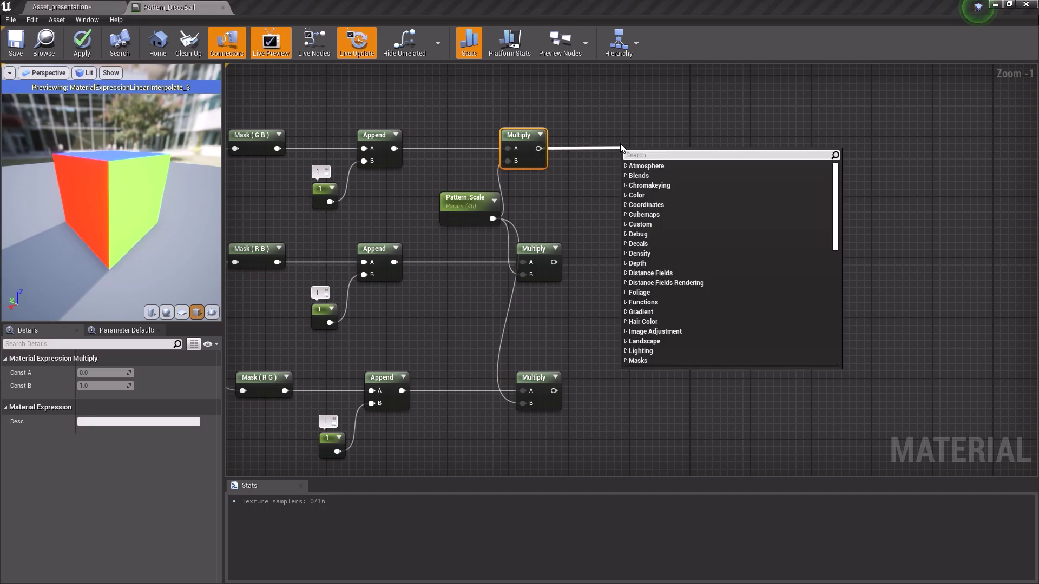
type("vector noise")
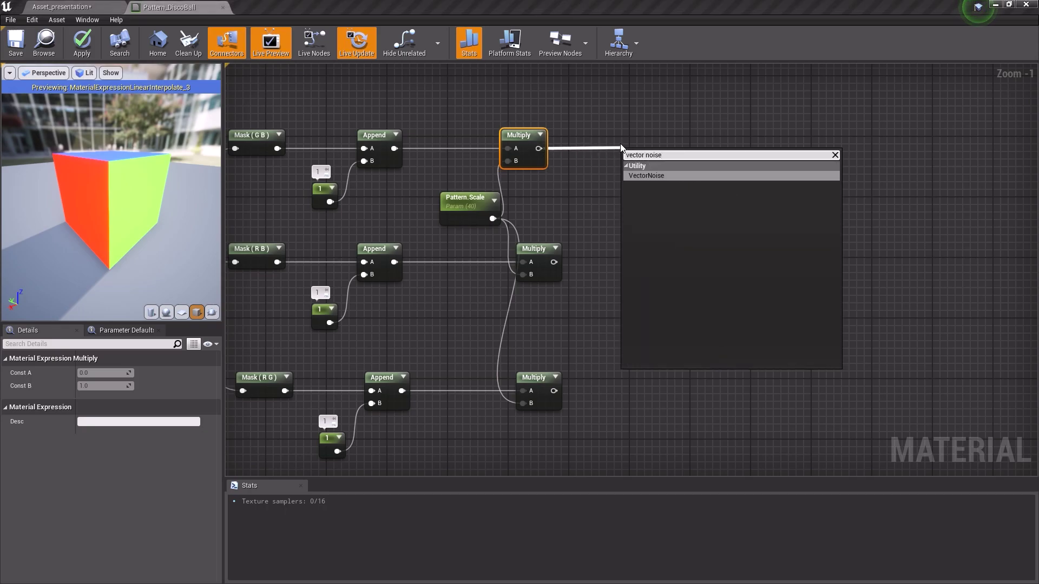
key("Return")
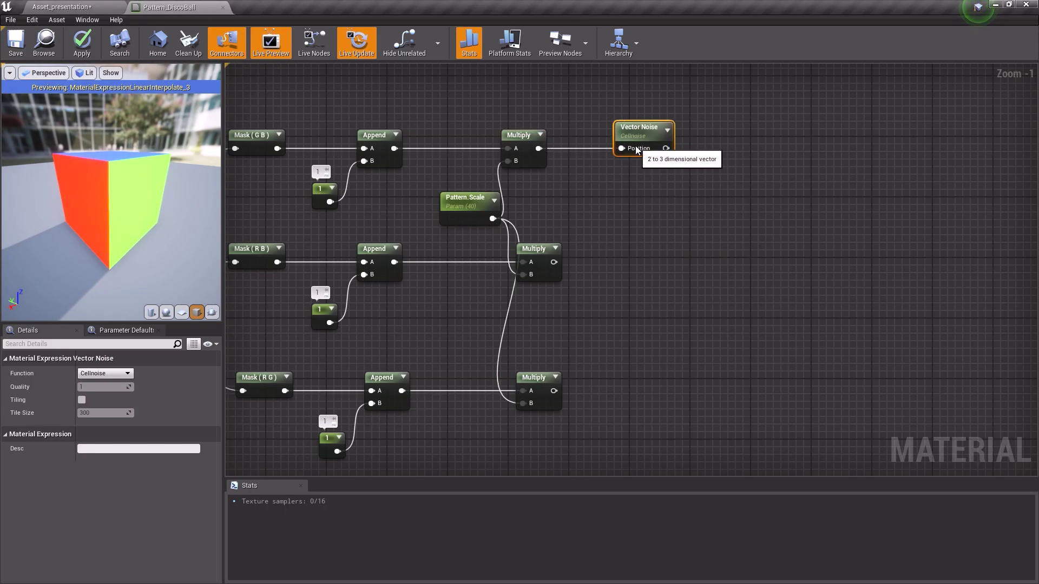
mouse_move(558, 262)
left_mouse_down()
mouse_move(632, 287)
mouse_move(644, 249)
left_mouse_up()
key("ctrl+c")
key("ctrl+v")
left_click_drag(553, 390, 568, 397)
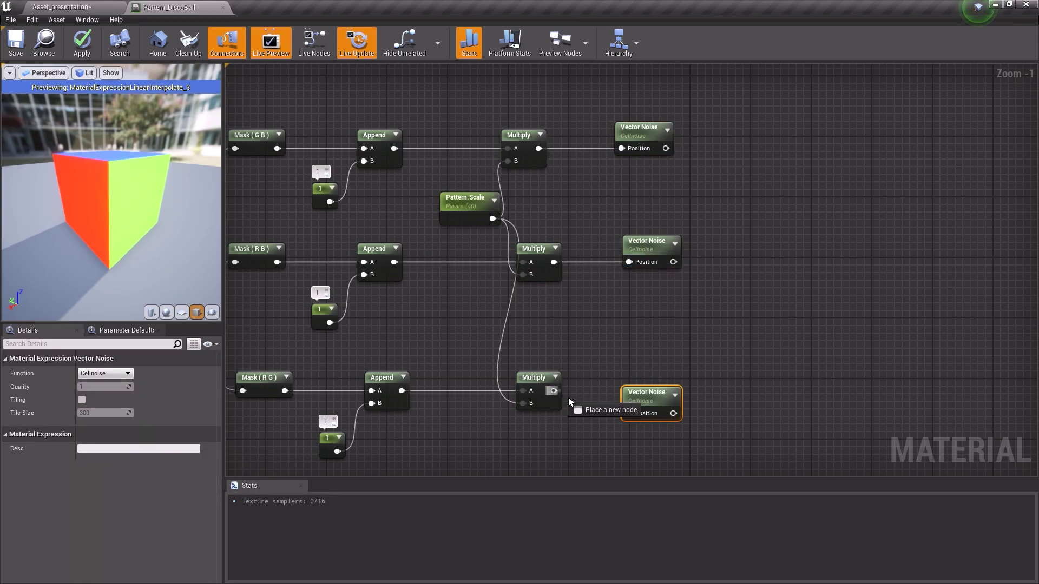
- Copy the G B, R B and R G masks and wire each Vector Noise into one
right_click_drag(640, 379, 438, 167)
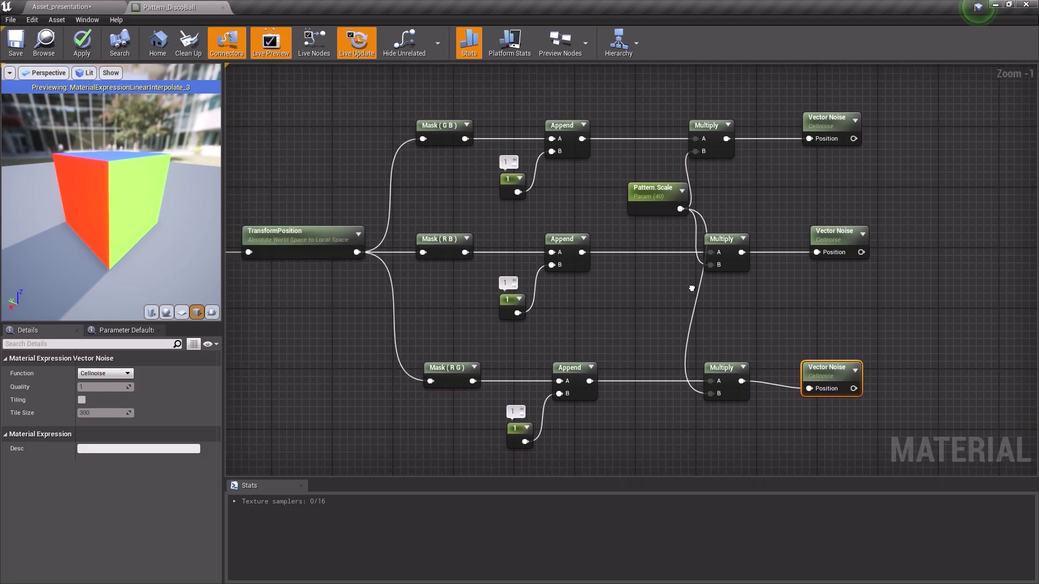
left_click(463, 111)
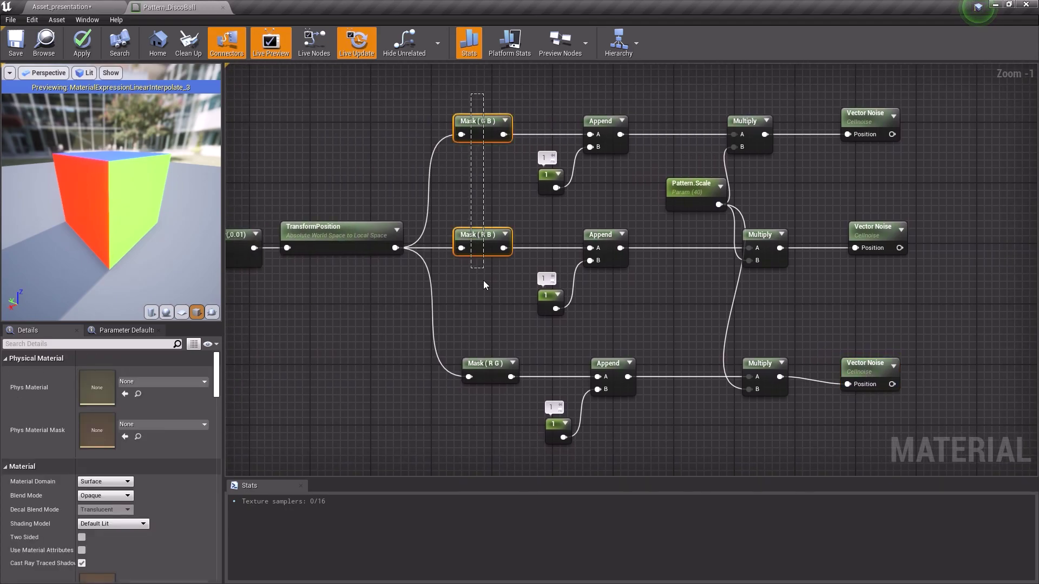
left_click_drag(471, 95, 481, 385)
right_click_drag(1001, 252, 841, 267)
key("ctrl+c")
key("ctrl+v")
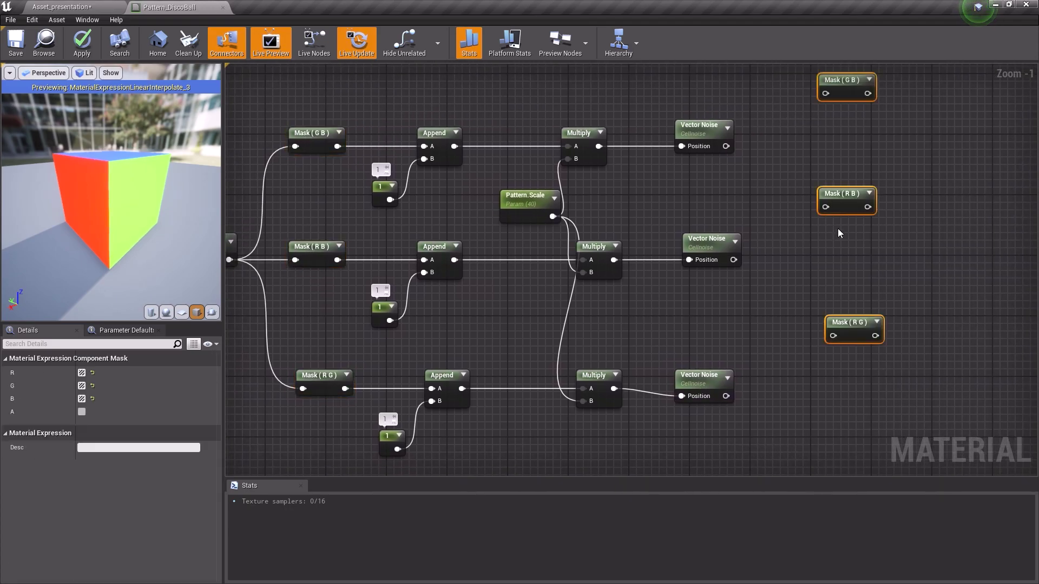
right_click_drag(838, 228, 799, 213)
left_click_drag(800, 214, 754, 267)
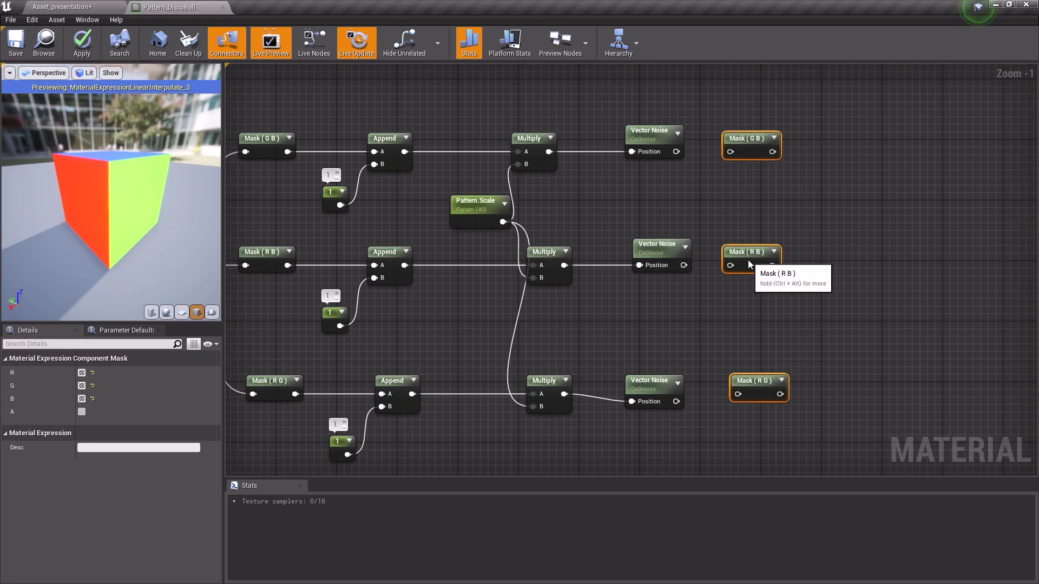
left_click(690, 156)
left_click_drag(677, 151, 730, 152)
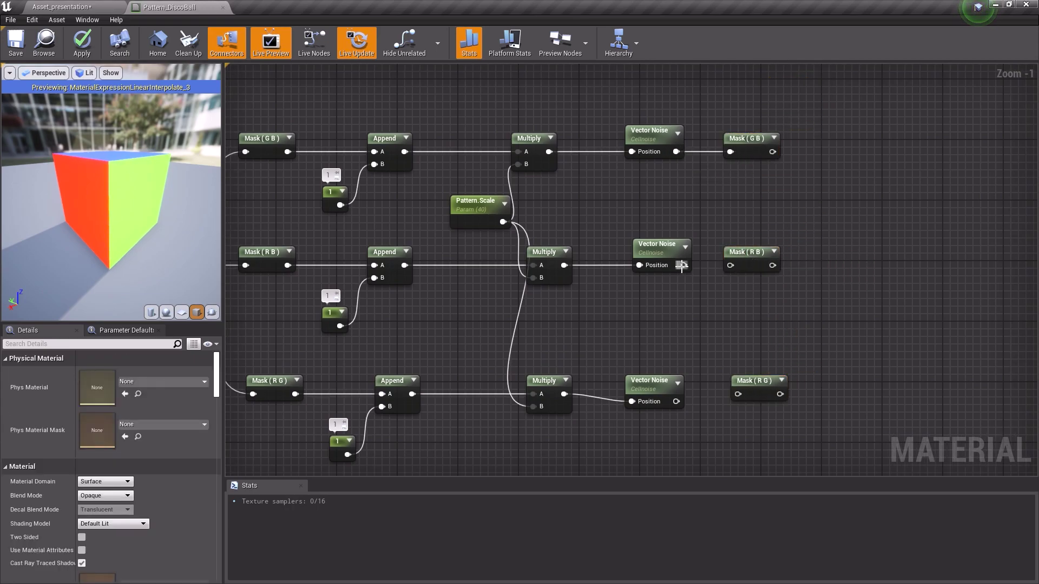
left_click_drag(684, 265, 731, 265)
left_click_drag(676, 402, 738, 396)
- Preview the Mask (R G), Mask (R B) and Mask (G B) nodes in turn, orbiting the preview for each
right_click(744, 390)
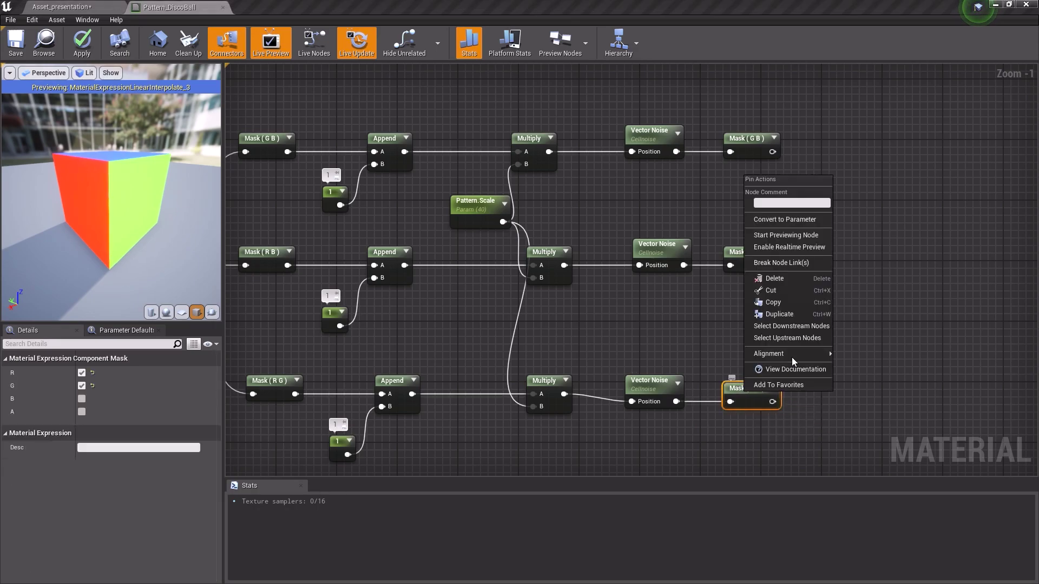
left_click(787, 236)
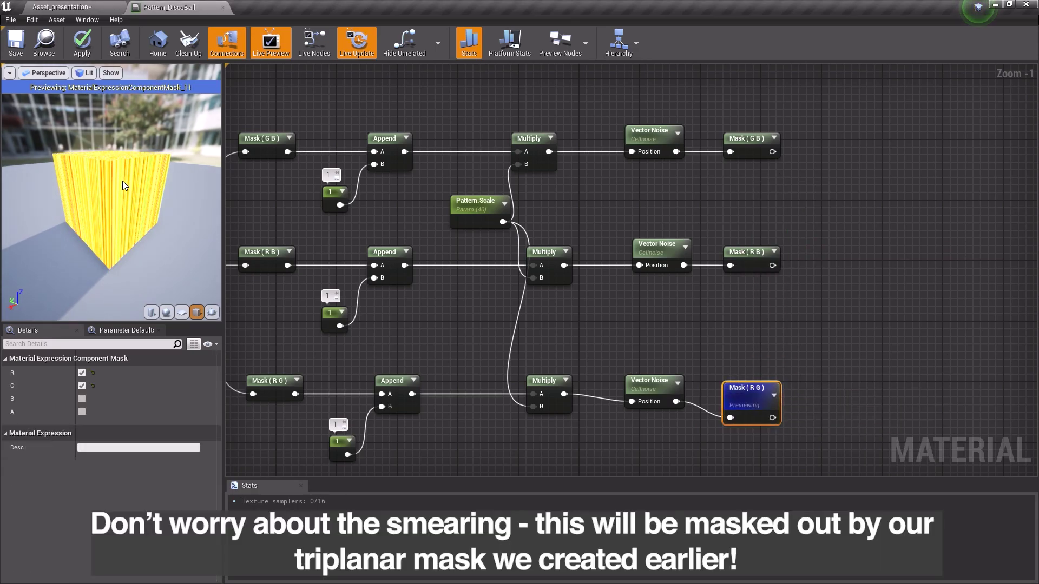
mouse_move(122, 181)
left_mouse_down()
mouse_move(123, 162)
mouse_move(123, 178)
left_mouse_up()
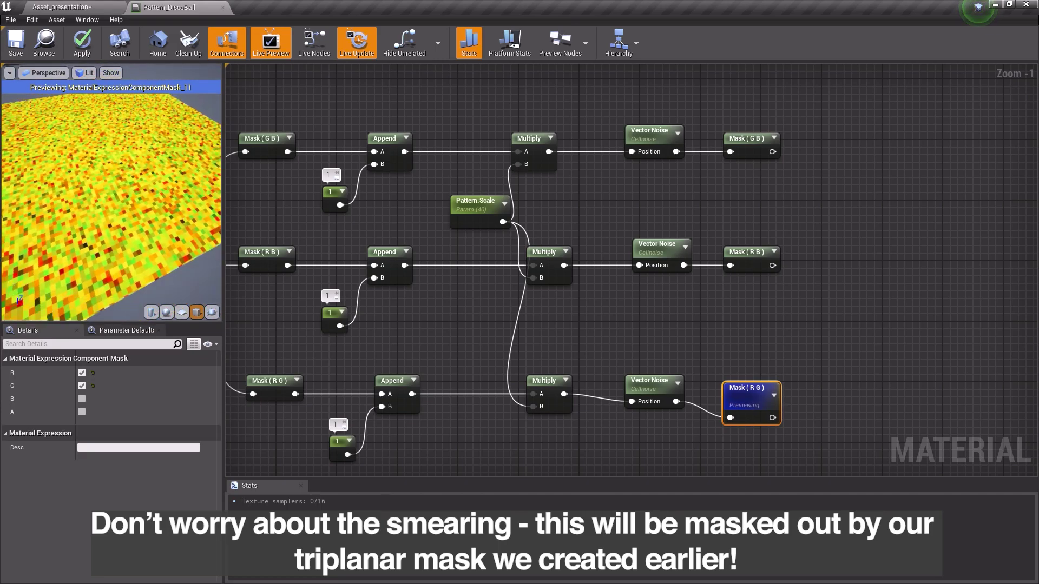
right_click(758, 258)
left_click(785, 313)
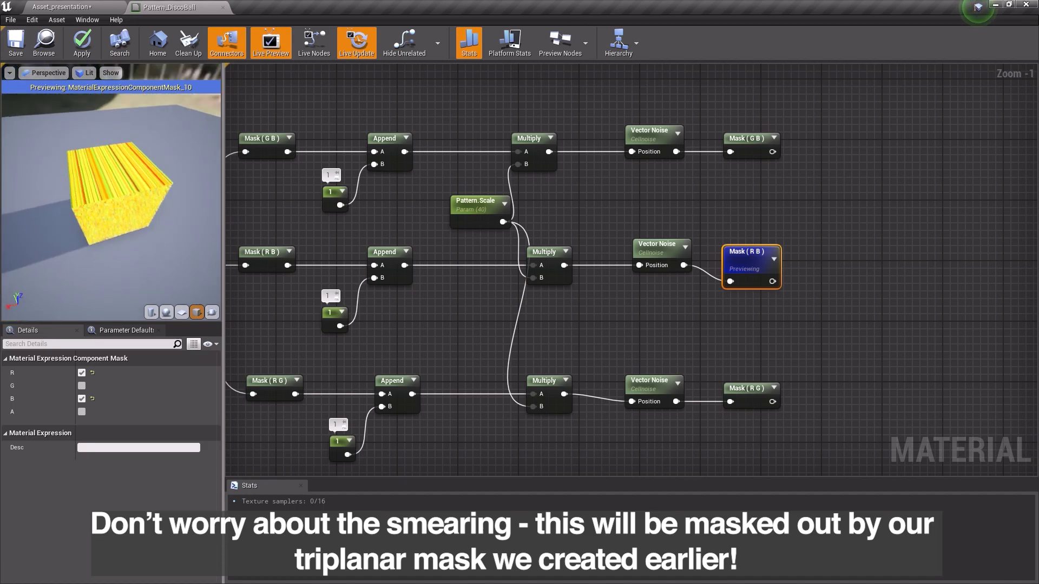
left_click_drag(111, 206, 111, 178)
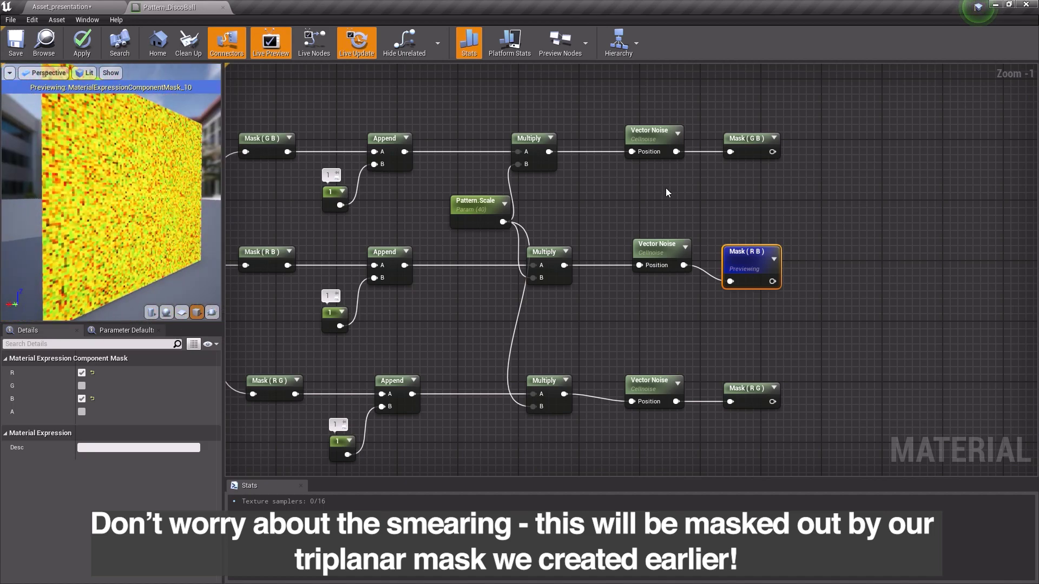
right_click(748, 144)
left_click(796, 213)
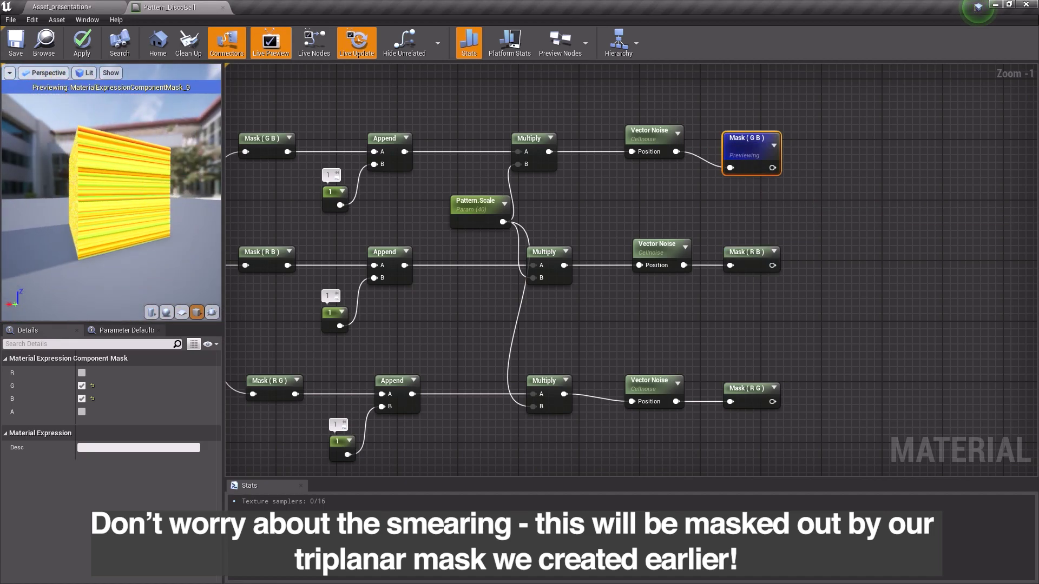
left_click_drag(108, 206, 140, 205)
left_click(758, 184)
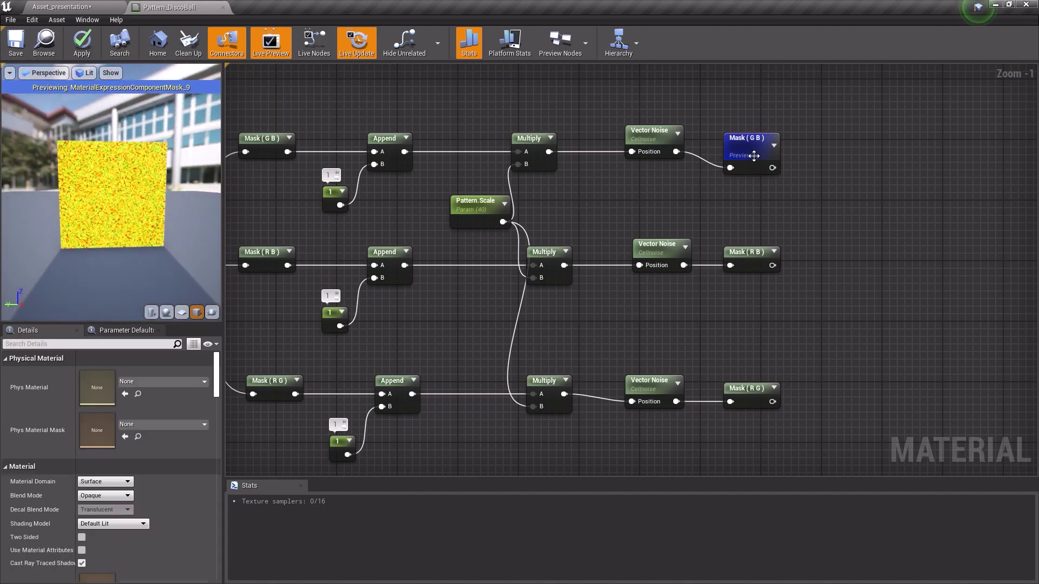
left_click(753, 156)
- Add three Multiply nodes and wire the G B, R B and R G noise masks into their B inputs
left_click(861, 243)
scroll(860, 243, "down", 5)
scroll(716, 251, "up", 3)
right_click_drag(715, 251, 675, 292)
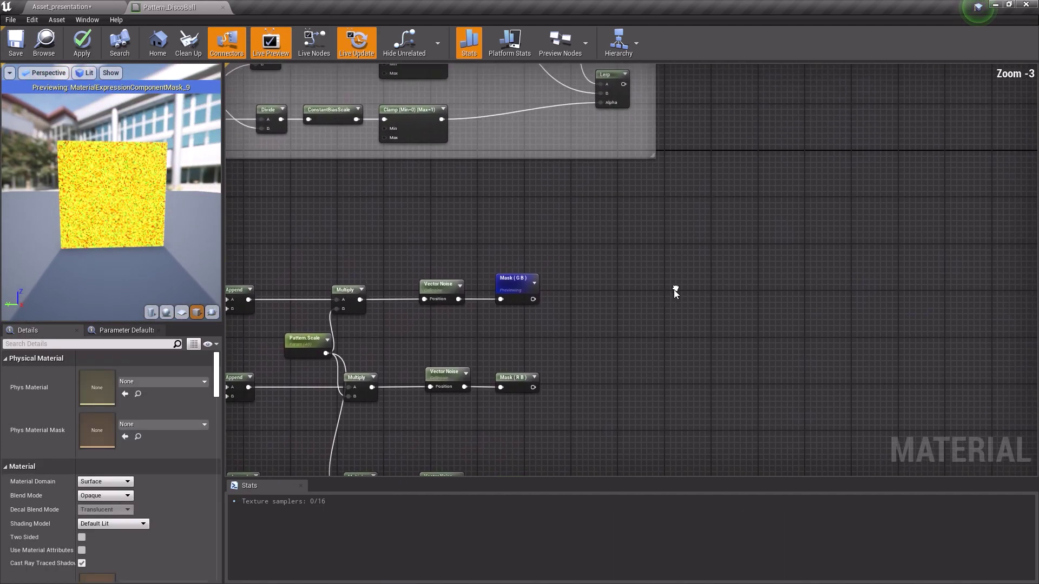
left_click(644, 254)
key("ctrl+w")
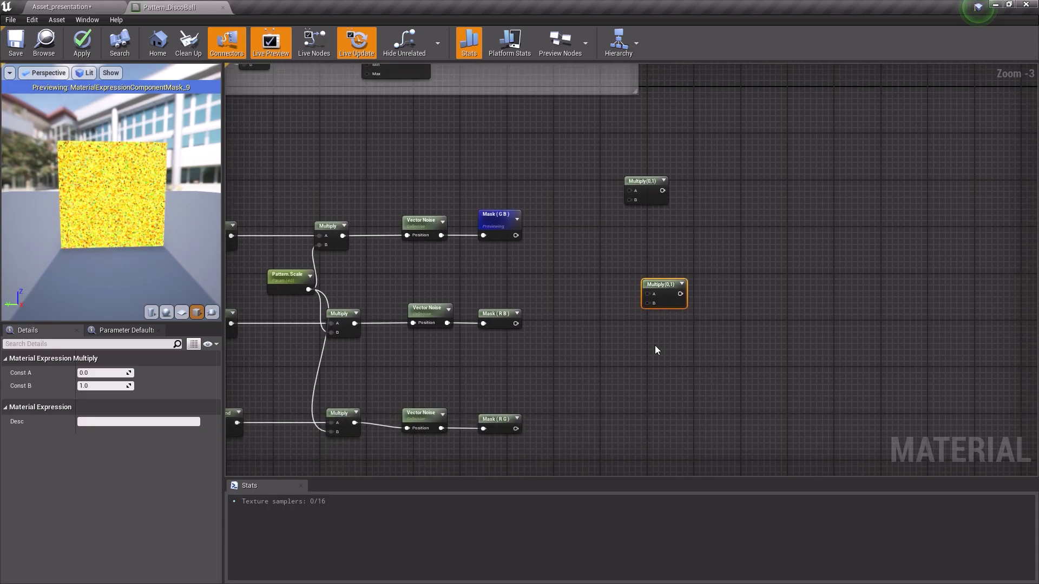
left_click_drag(516, 235, 629, 200)
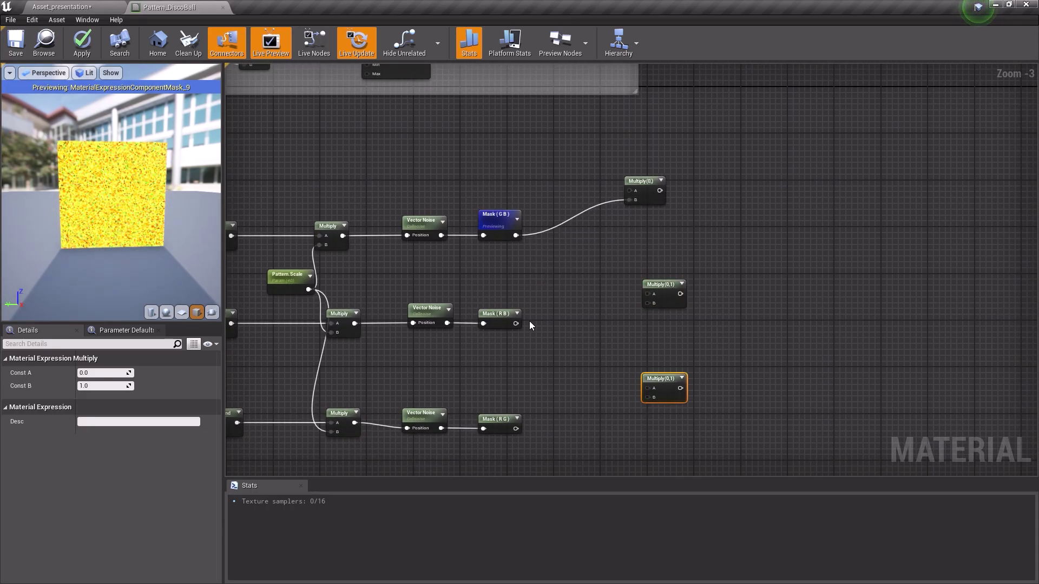
left_click_drag(516, 323, 646, 303)
left_click_drag(516, 428, 647, 398)
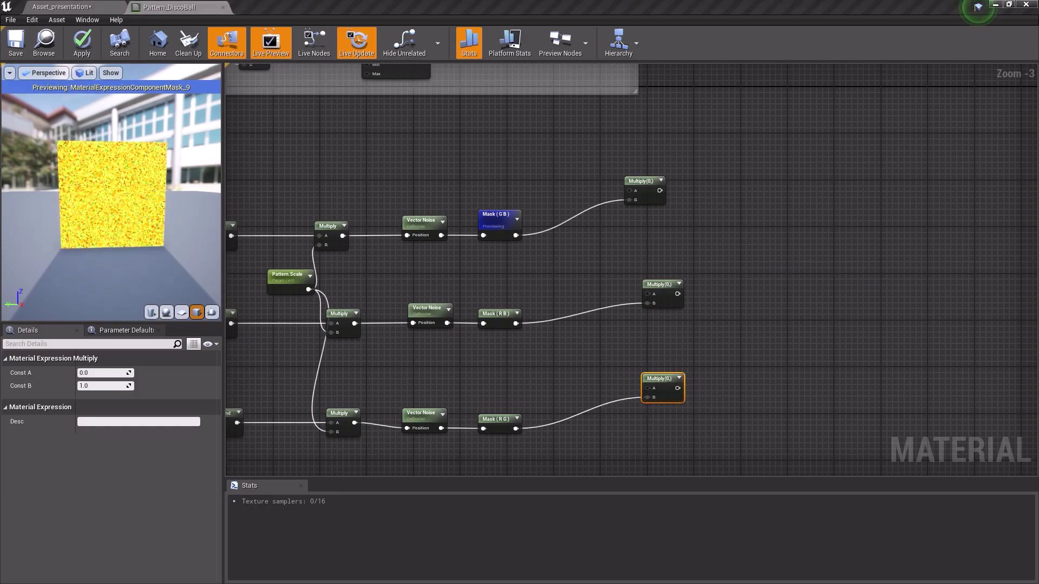
- Move the three Multiply nodes up and to the right
right_click_drag(639, 266, 547, 257)
left_click_drag(561, 208, 546, 165)
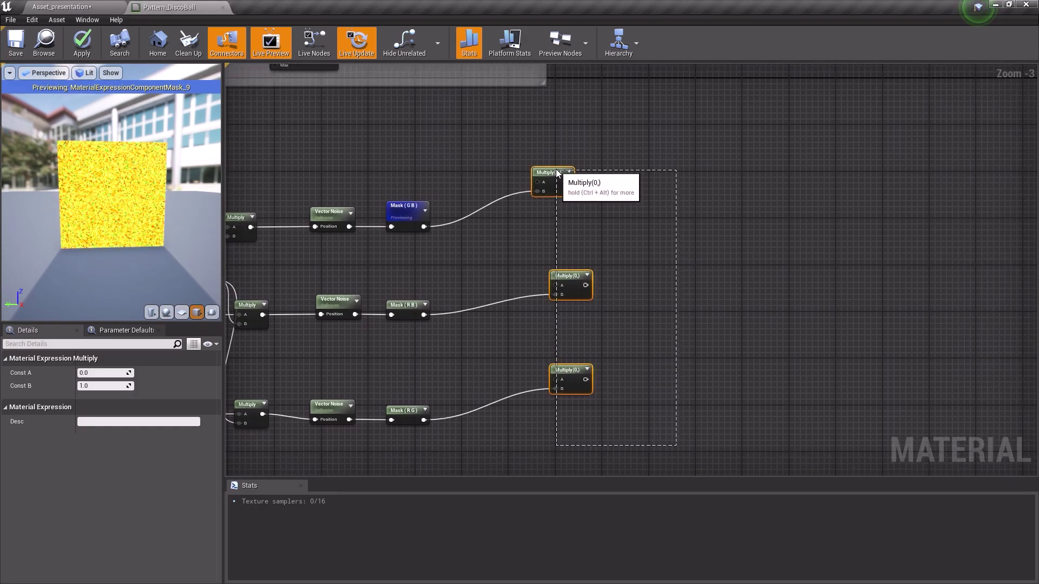
right_click_drag(647, 186, 574, 379)
left_click_drag(499, 368, 602, 267)
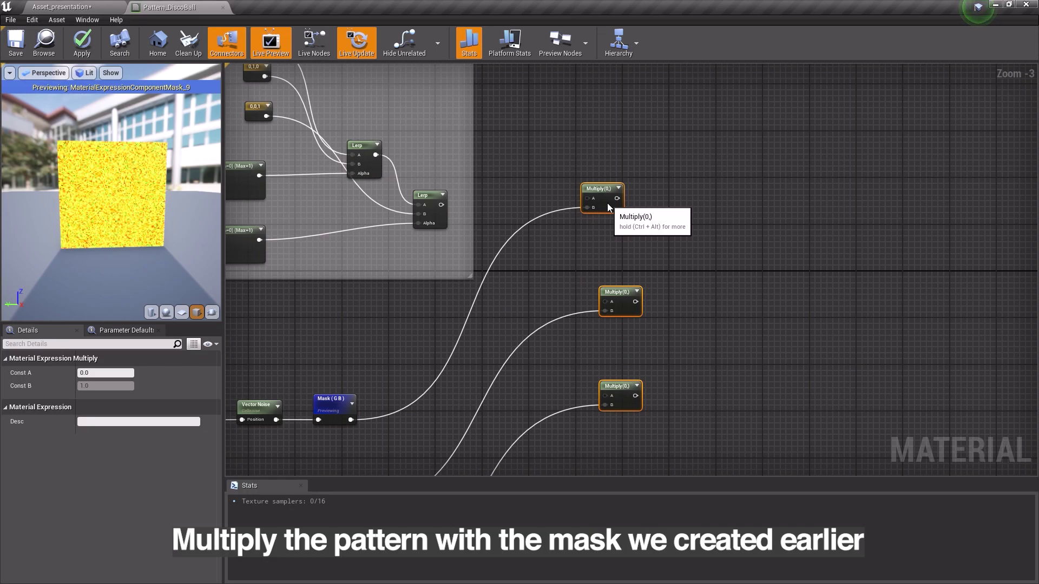
left_click(520, 210)
scroll(520, 200, "up", 1)
- Add a ComponentMask node that keeps only the R channel
right_click(520, 181)
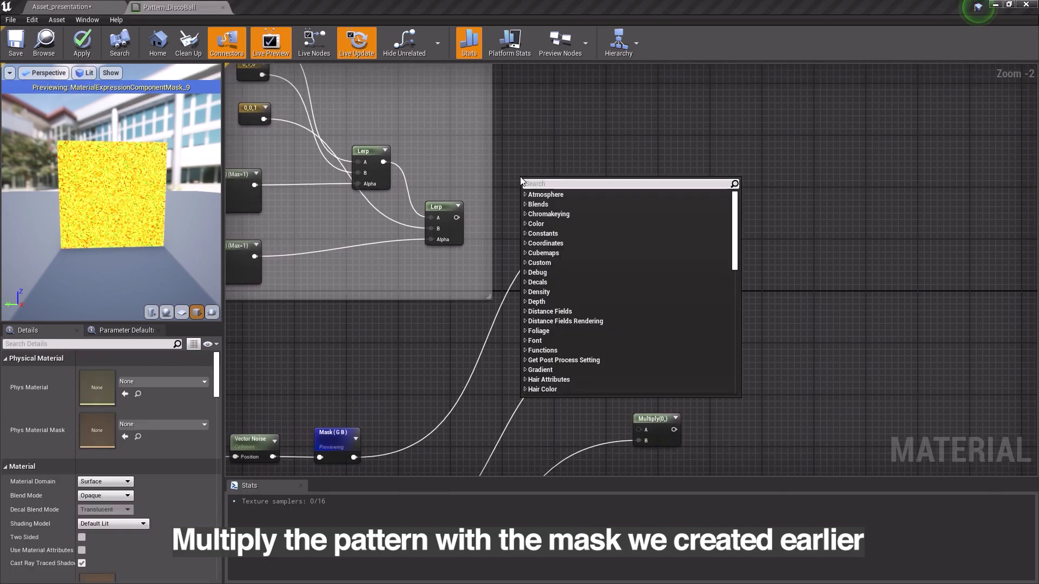
type("component")
key("Return")
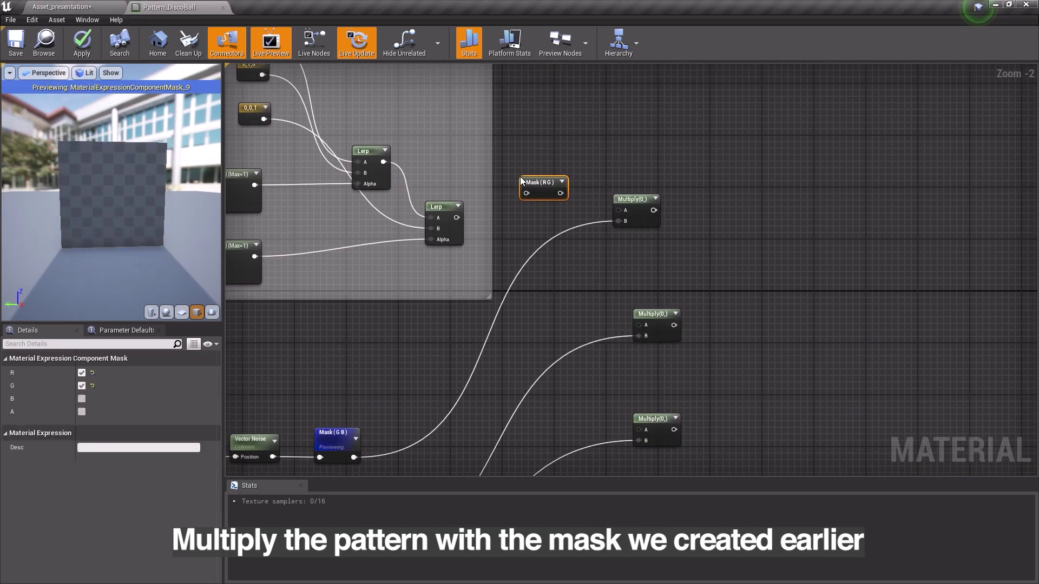
left_click_drag(636, 204, 674, 212)
left_click(548, 195)
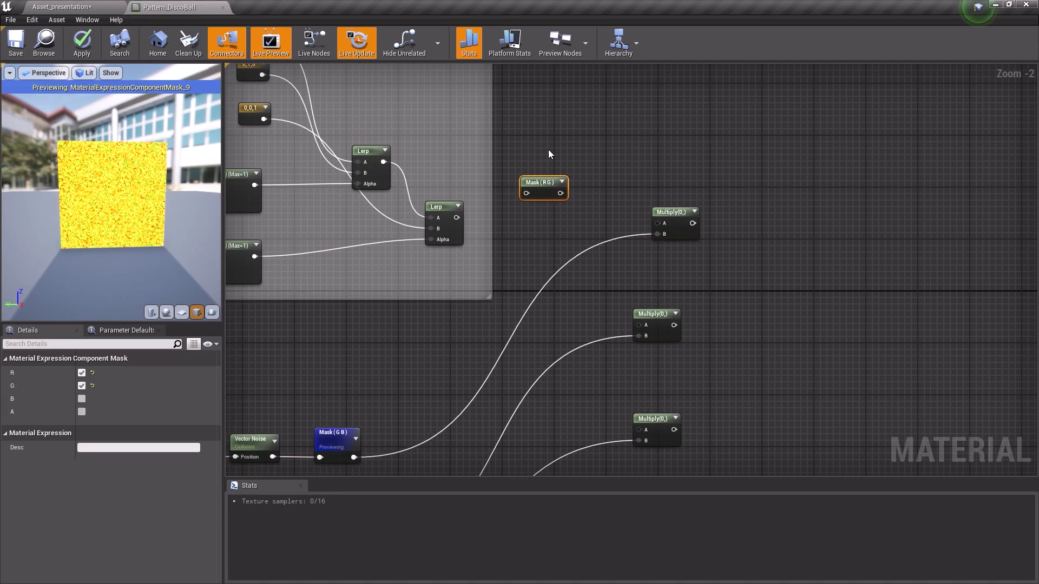
left_click(82, 386)
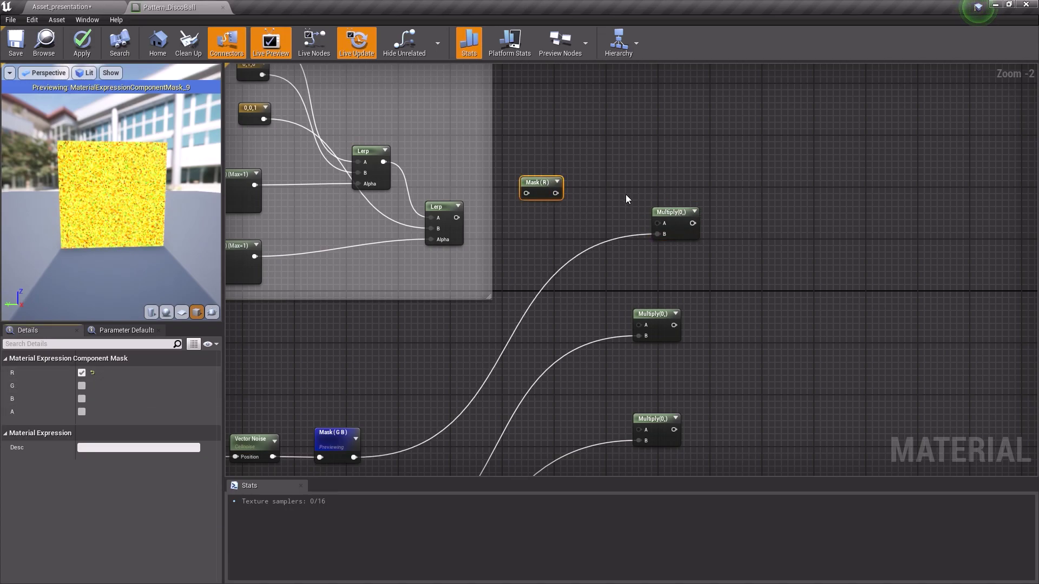
left_click_drag(533, 183, 527, 161)
- Duplicate the mask into G-only and B-only ComponentMask copies
key("ctrl+c")
key("ctrl+v")
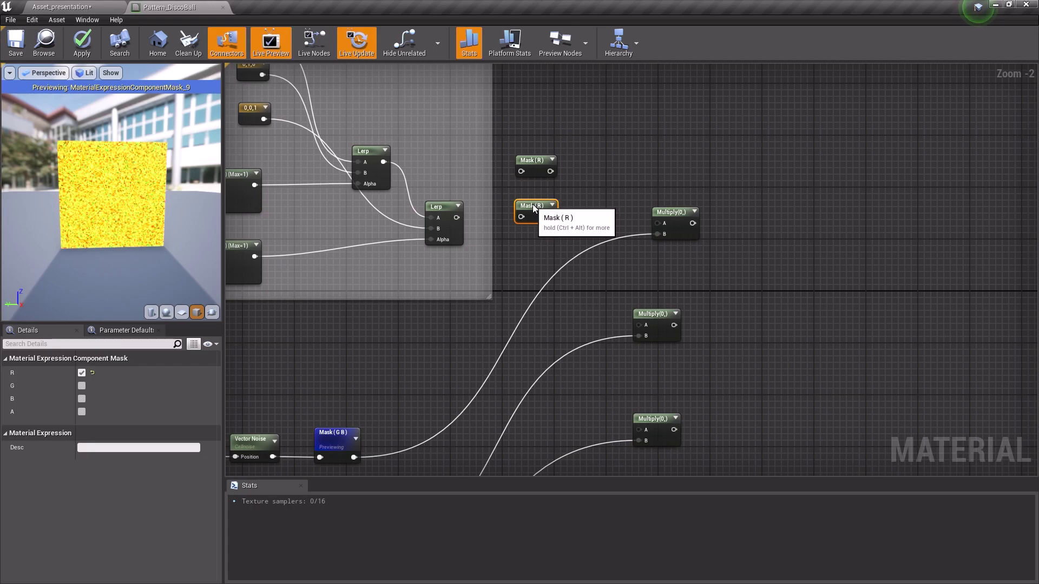
left_click(82, 373)
left_click(81, 386)
key("ctrl+c")
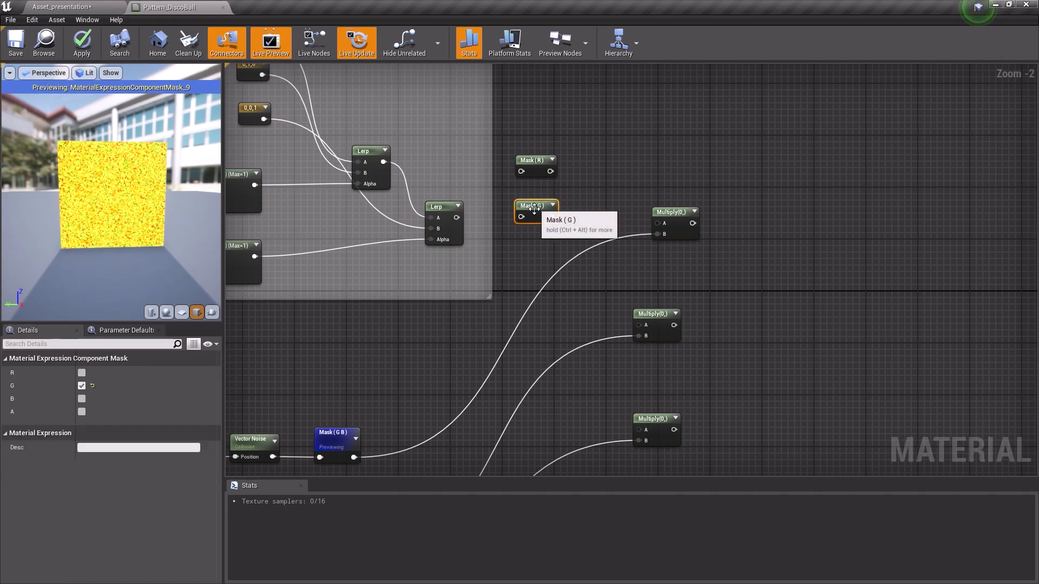
key("ctrl+v")
left_click_drag(545, 261, 539, 260)
left_click(82, 386)
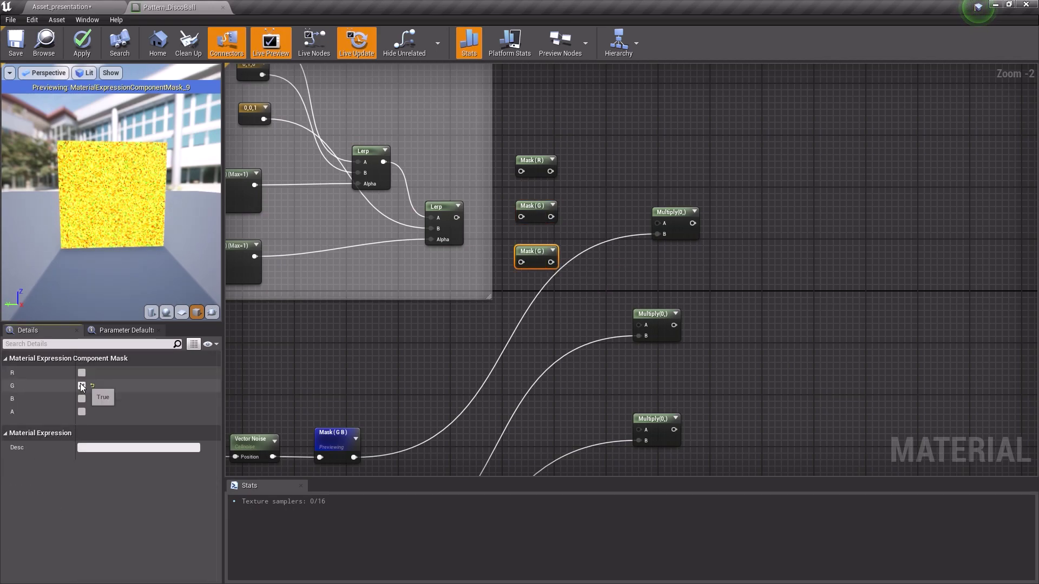
left_click(81, 399)
- Feed the Lerp into all three masks and wire Mask (R) into the top Multiply's A input
left_click_drag(462, 218, 521, 173)
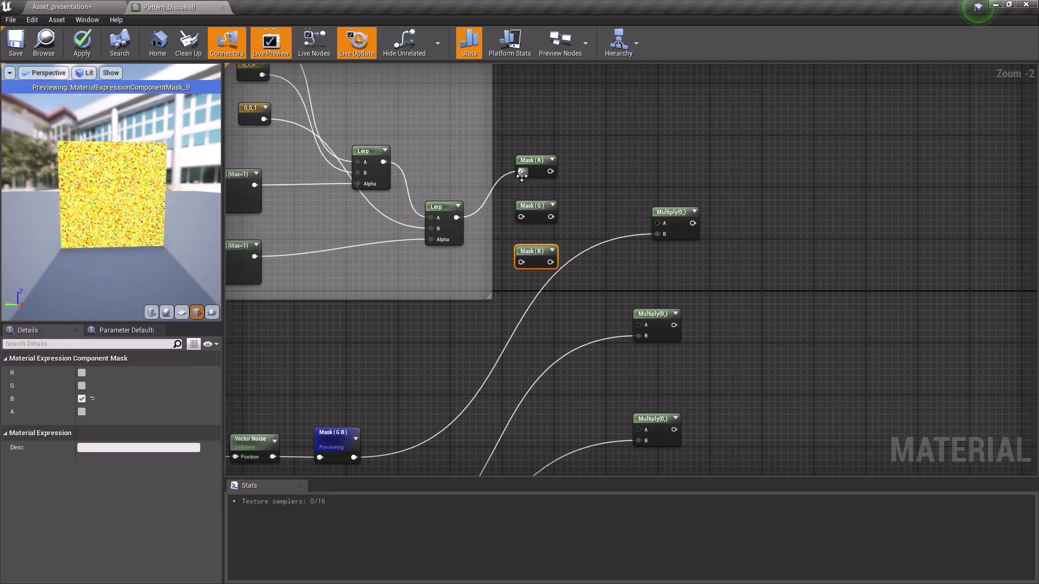
mouse_move(521, 216)
left_mouse_down()
mouse_move(460, 219)
mouse_move(519, 263)
left_mouse_up()
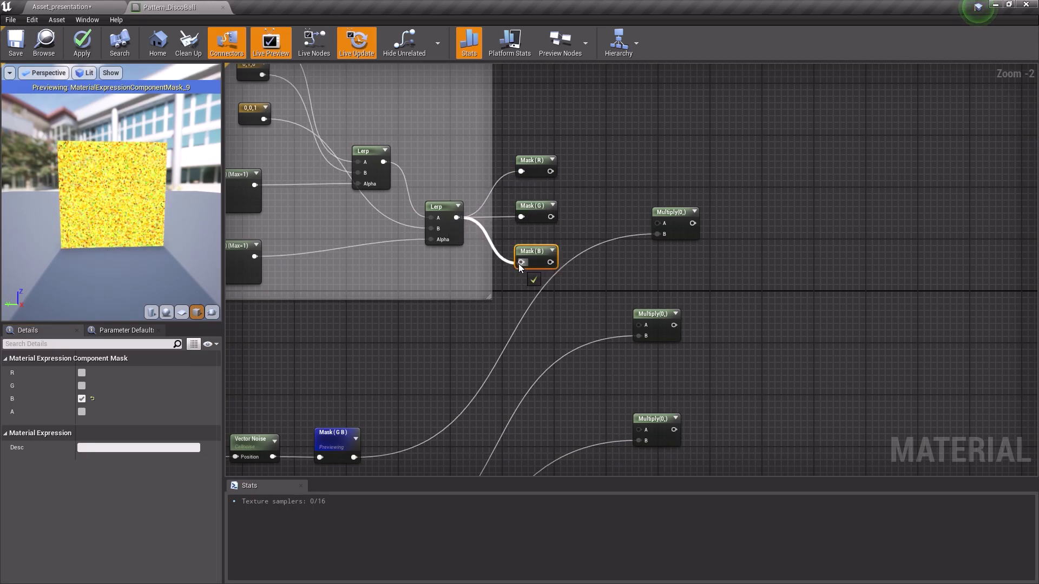
right_click_drag(619, 160, 588, 122)
left_click(538, 128)
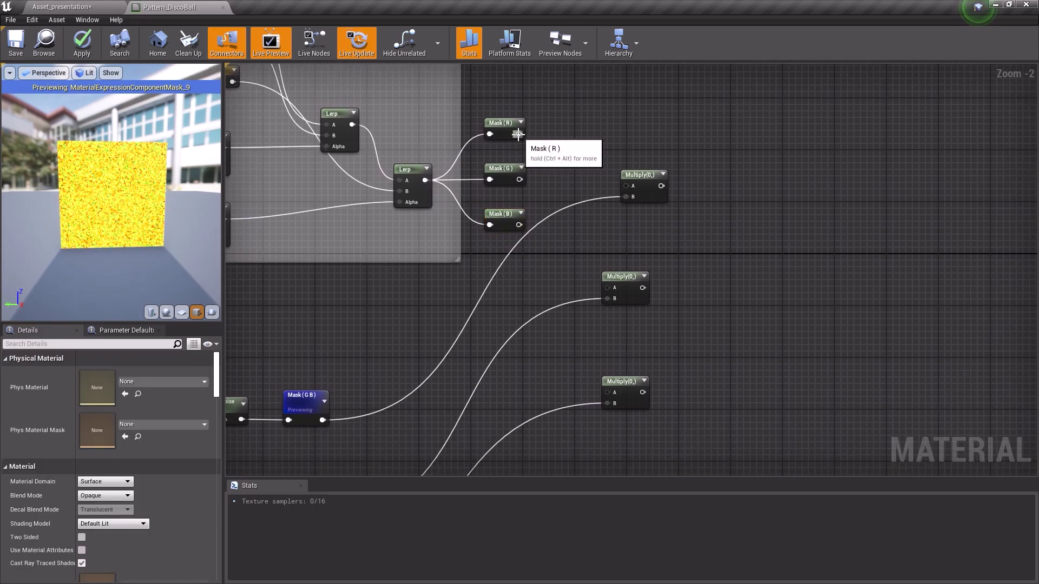
left_click_drag(518, 134, 543, 164)
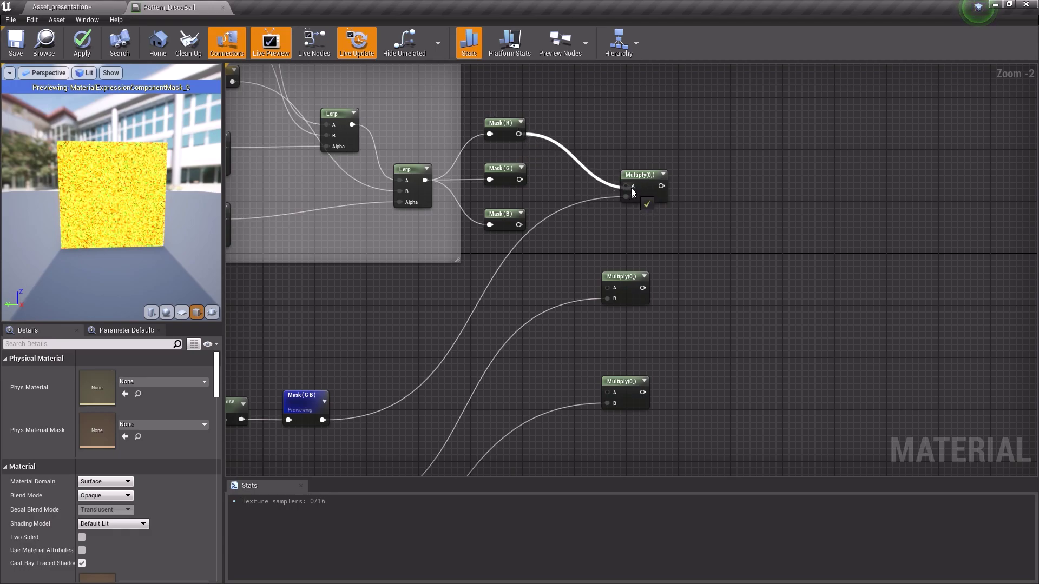
left_click_drag(594, 191, 631, 187)
left_click_drag(519, 180, 521, 186)
- Wire Masks G and B into the remaining Multiply A inputs and sum all three Multiplies with two Add nodes
left_click_drag(601, 283, 606, 288)
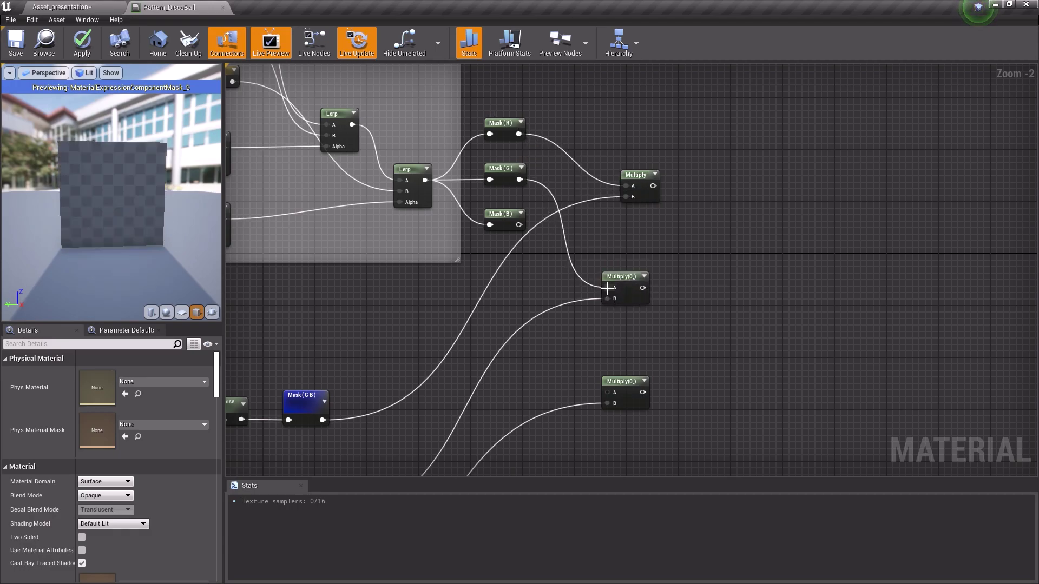
left_click_drag(519, 225, 609, 395)
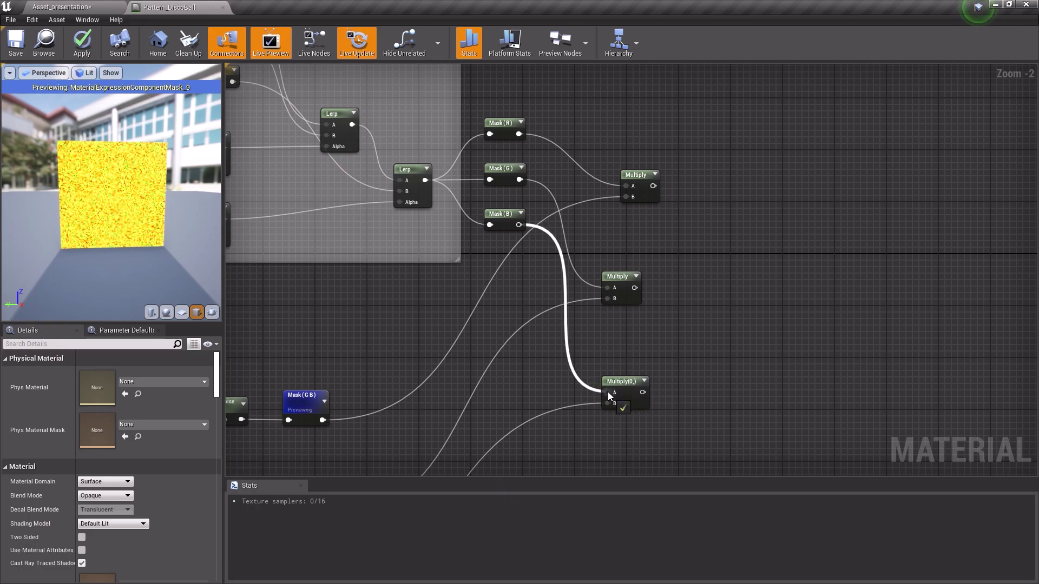
right_click_drag(676, 333, 523, 300)
right_click(552, 213)
type("add")
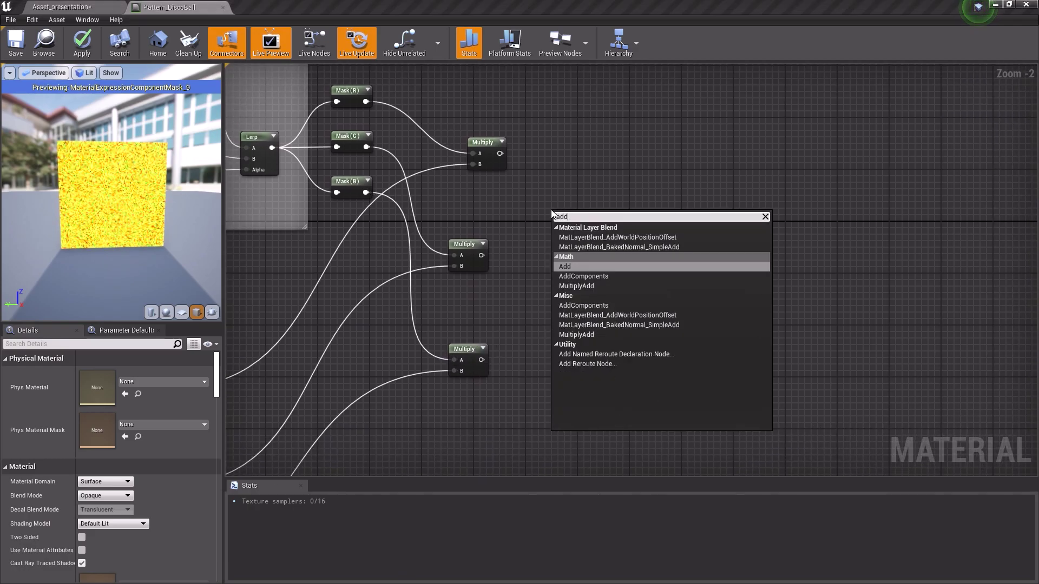
key("Return")
mouse_move(500, 154)
left_mouse_down()
mouse_move(558, 226)
mouse_move(481, 255)
left_mouse_up()
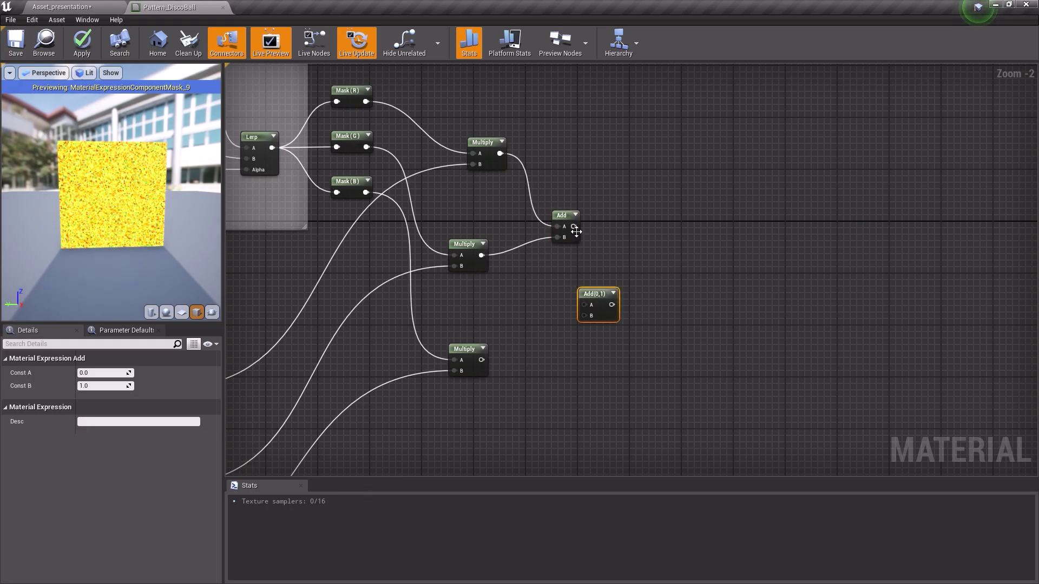
mouse_move(574, 227)
left_mouse_down()
mouse_move(585, 305)
mouse_move(482, 360)
left_mouse_up()
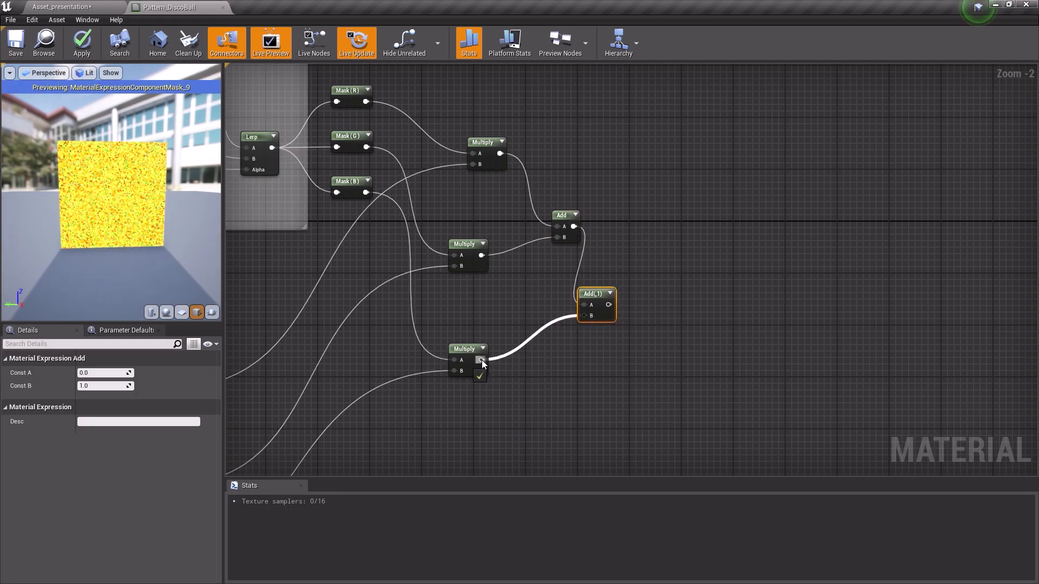
right_click_drag(451, 197, 570, 235)
- Preview the top, middle and bottom Multiply results one by one
right_click(601, 182)
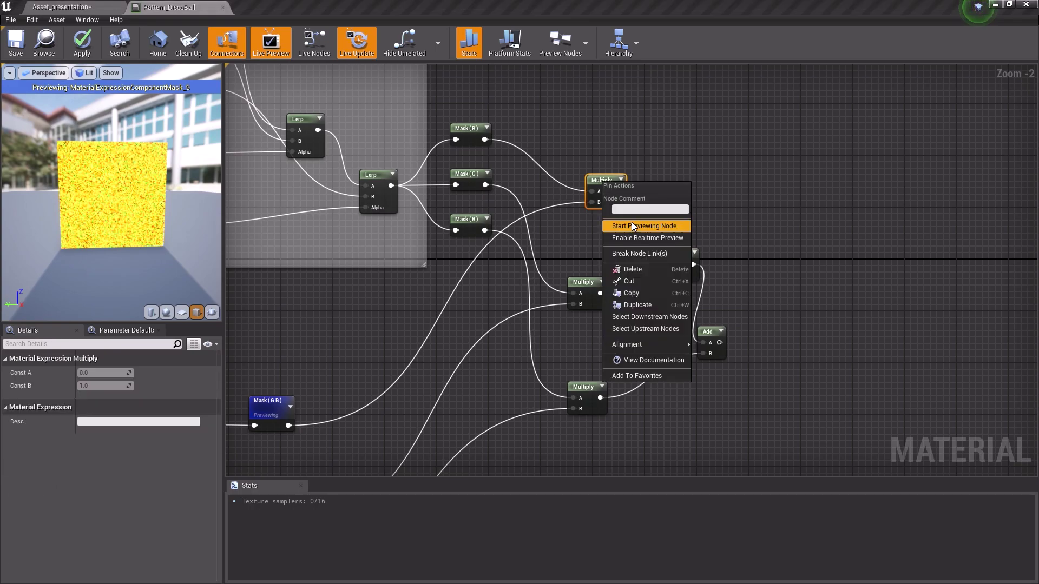
left_click(633, 223)
left_click_drag(108, 216, 209, 231)
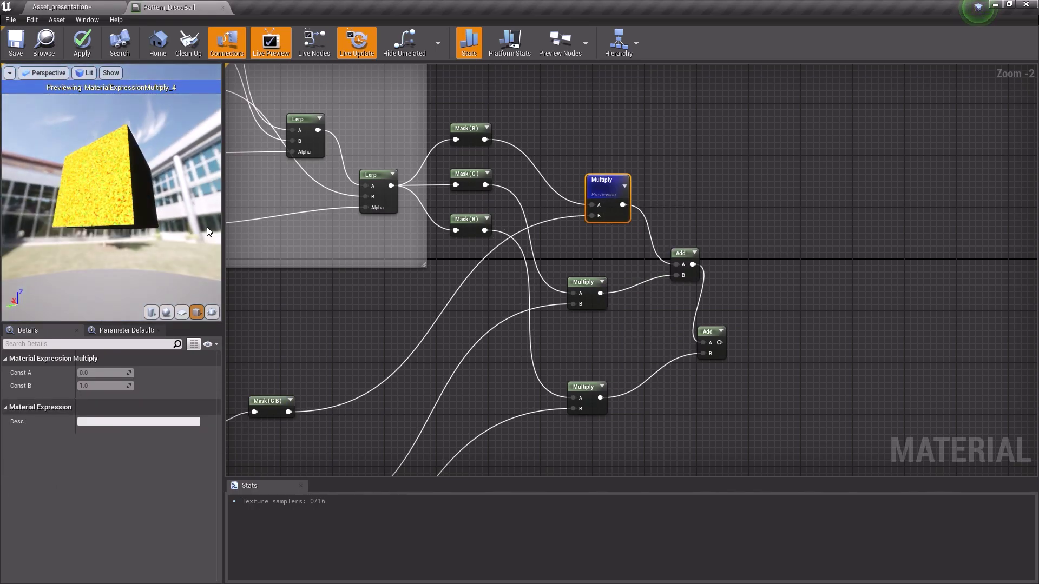
right_click(588, 296)
left_click(608, 324)
left_click_drag(109, 217, 179, 232)
right_click(587, 387)
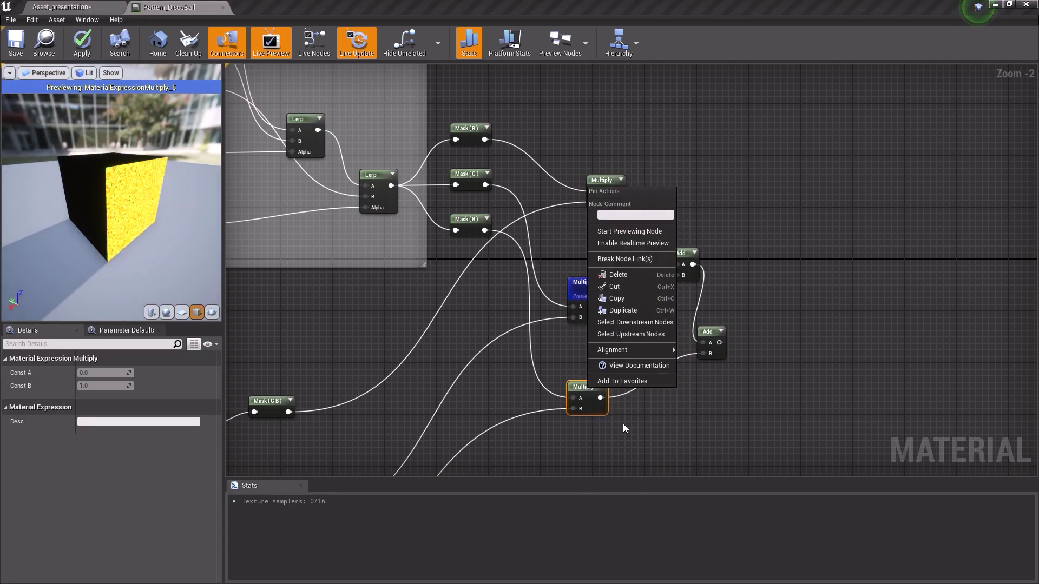
left_click(629, 232)
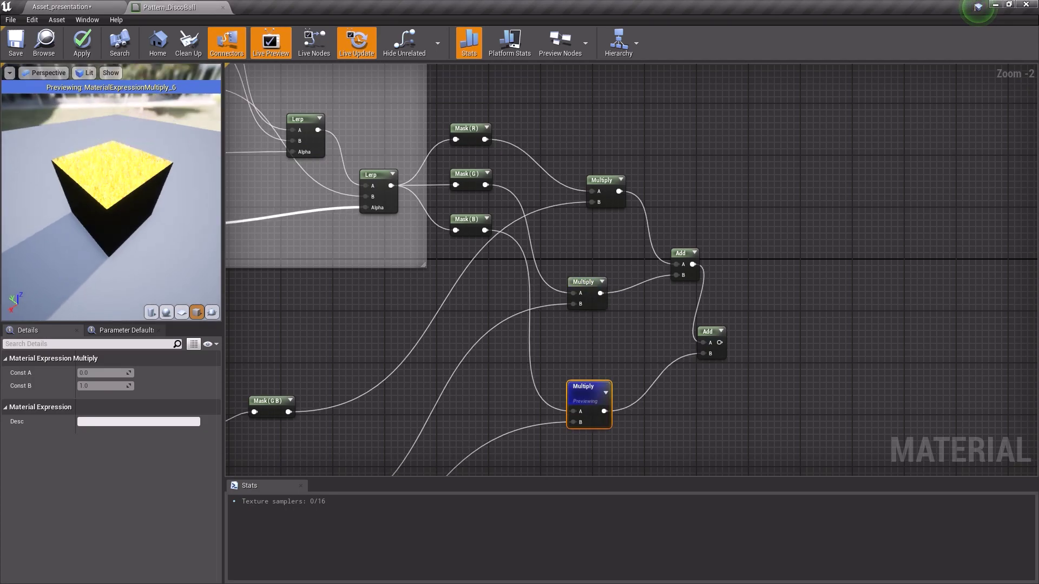
- Preview the final Add's summed pattern up close, then move the Add node lower
right_click(718, 333)
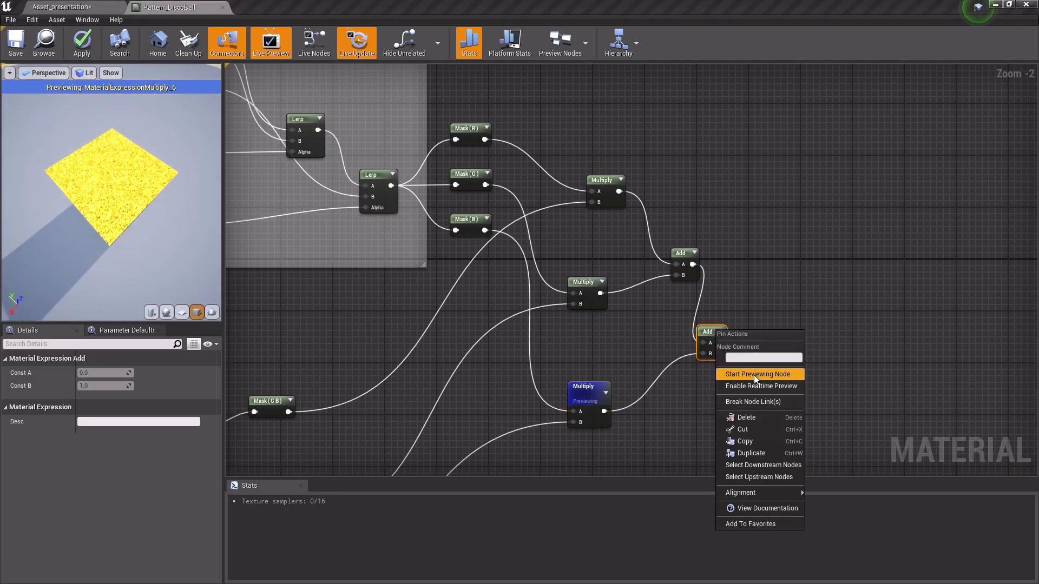
left_click(755, 373)
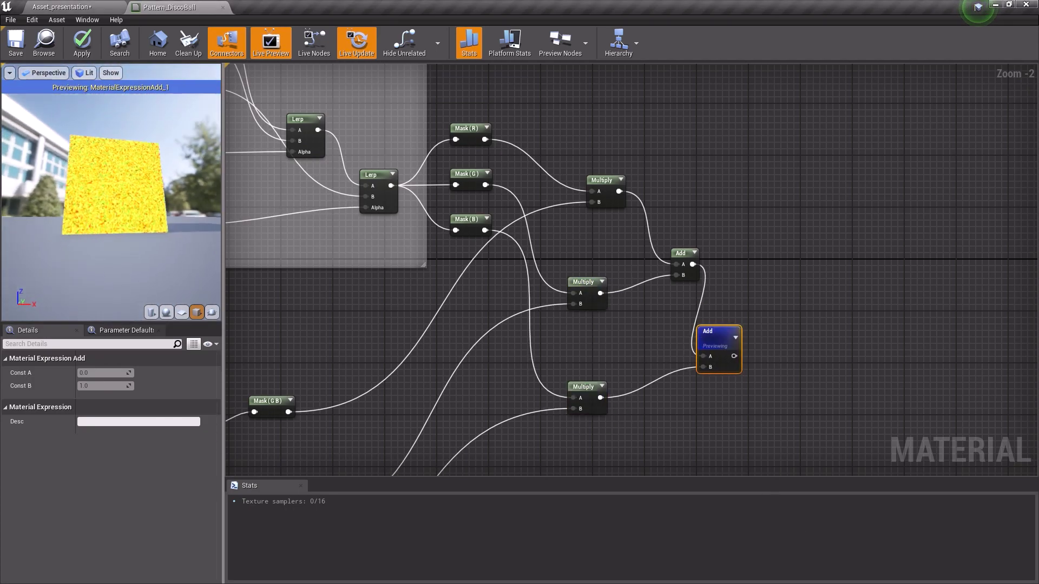
left_click_drag(95, 207, 141, 211)
right_click_drag(95, 208, 78, 122)
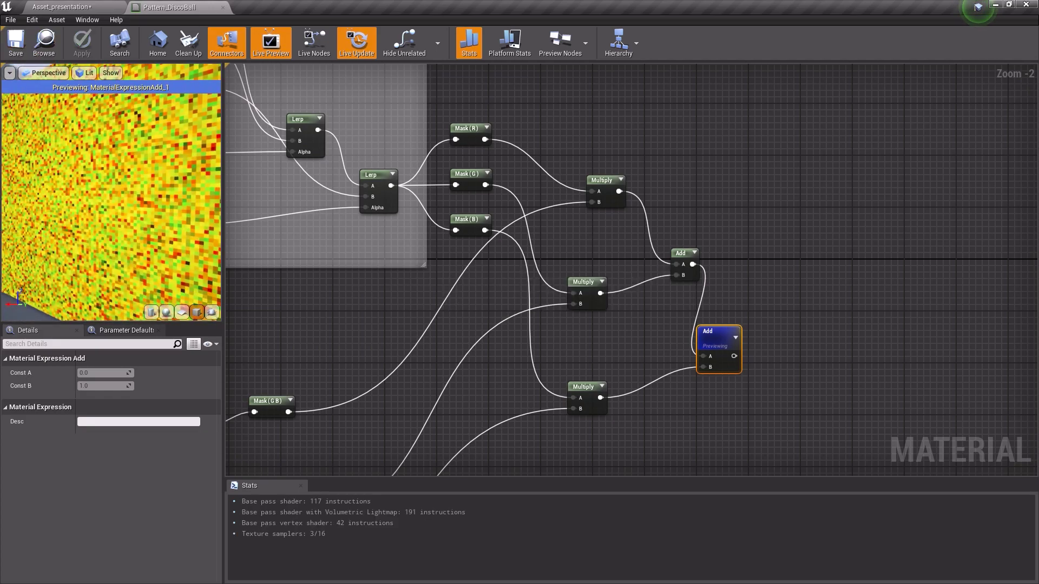
left_click(810, 357)
right_click_drag(809, 357, 521, 276)
mouse_move(433, 259)
left_mouse_down()
mouse_move(444, 289)
mouse_move(545, 309)
left_mouse_up()
left_click(553, 311)
- Multiply the summed pattern by a TexCoord node
type("multiply")
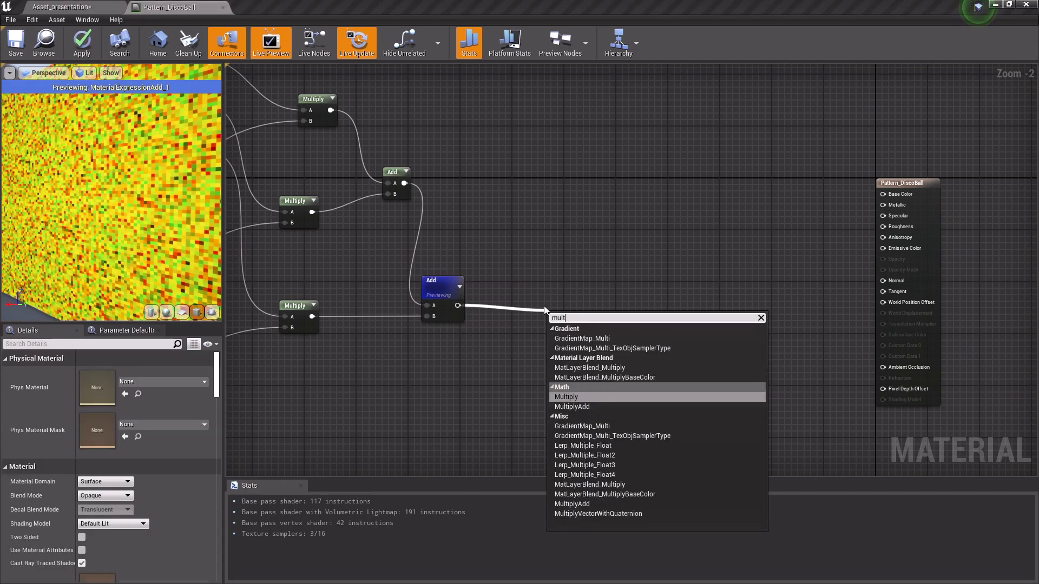
key("Return")
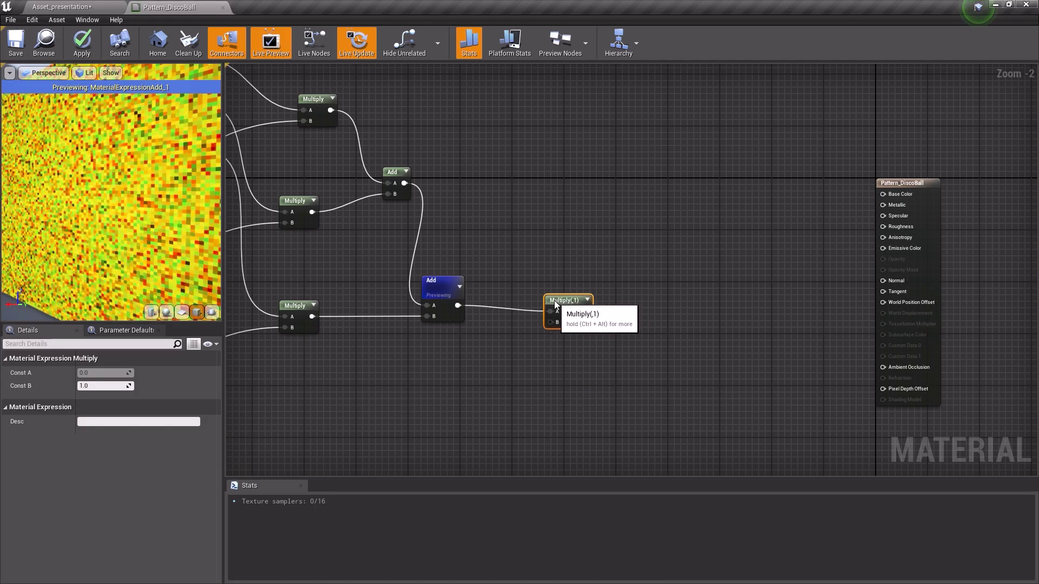
left_click(468, 362)
right_click(467, 363)
type("text")
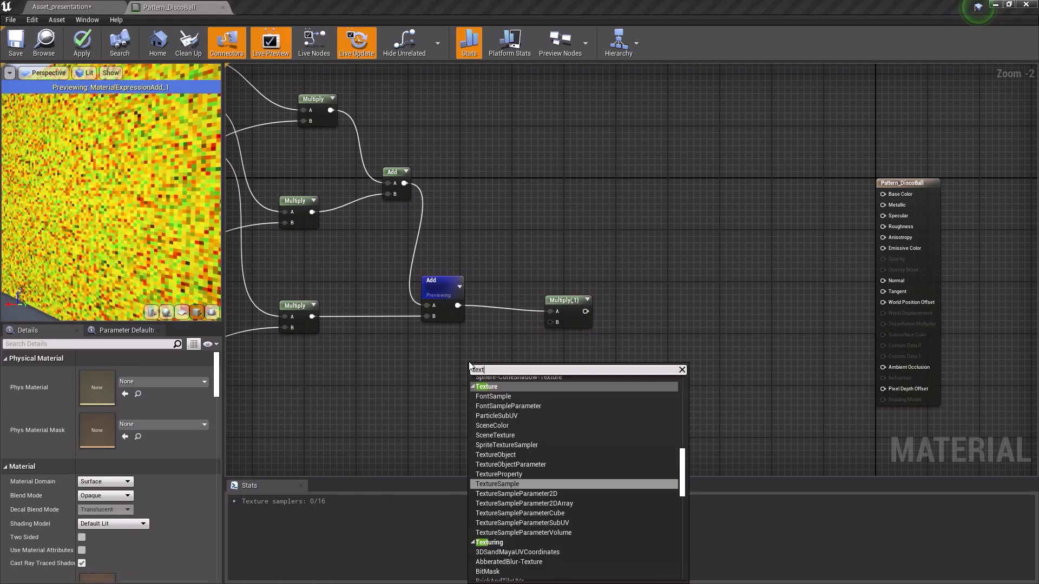
type("ure coo")
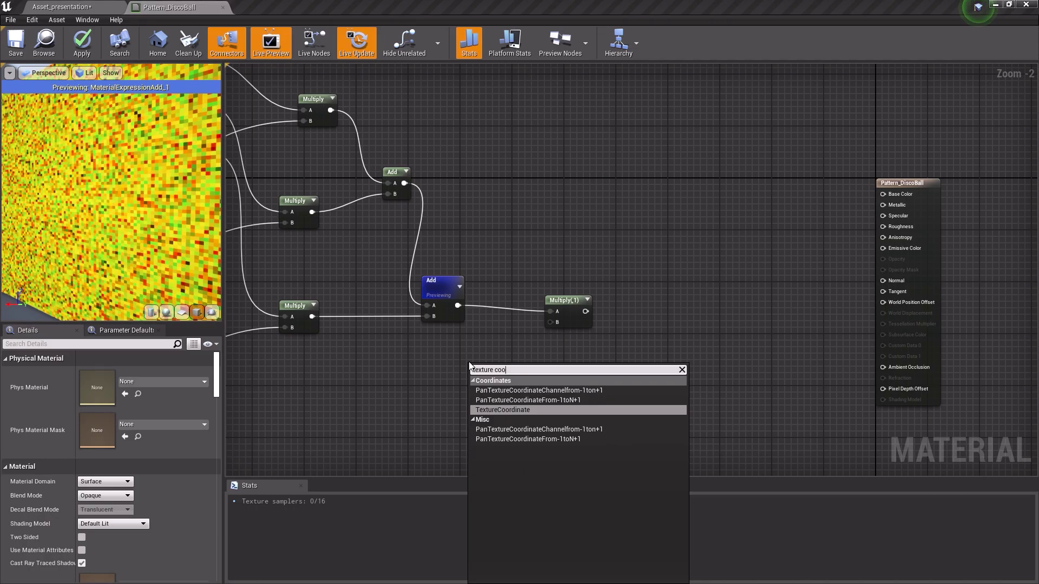
left_click(538, 410)
left_click_drag(510, 379, 550, 322)
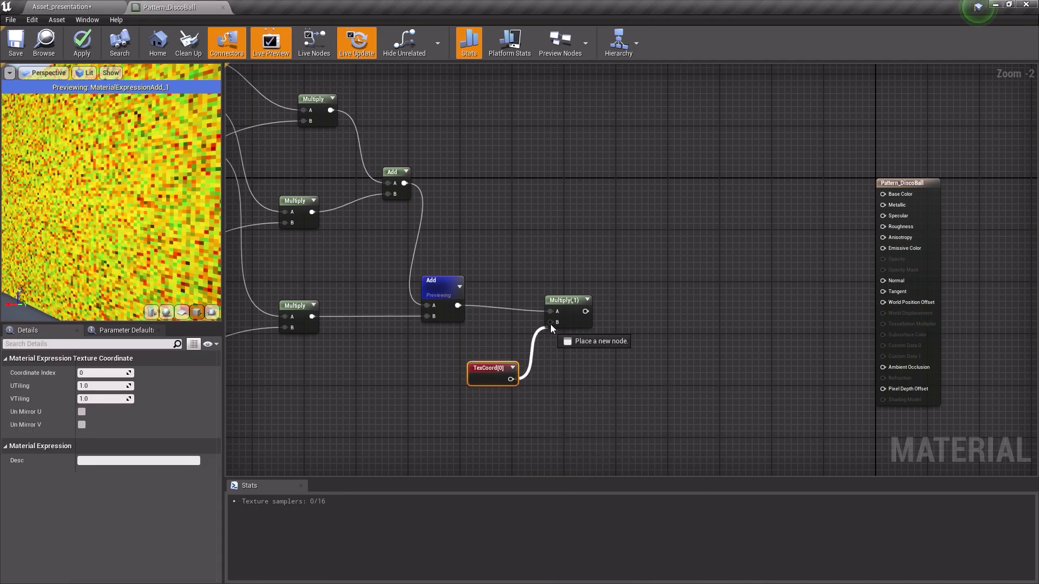
- Append a constant 1 to the Multiply result with an AppendVector node
left_click(563, 299)
right_click_drag(643, 319, 544, 306)
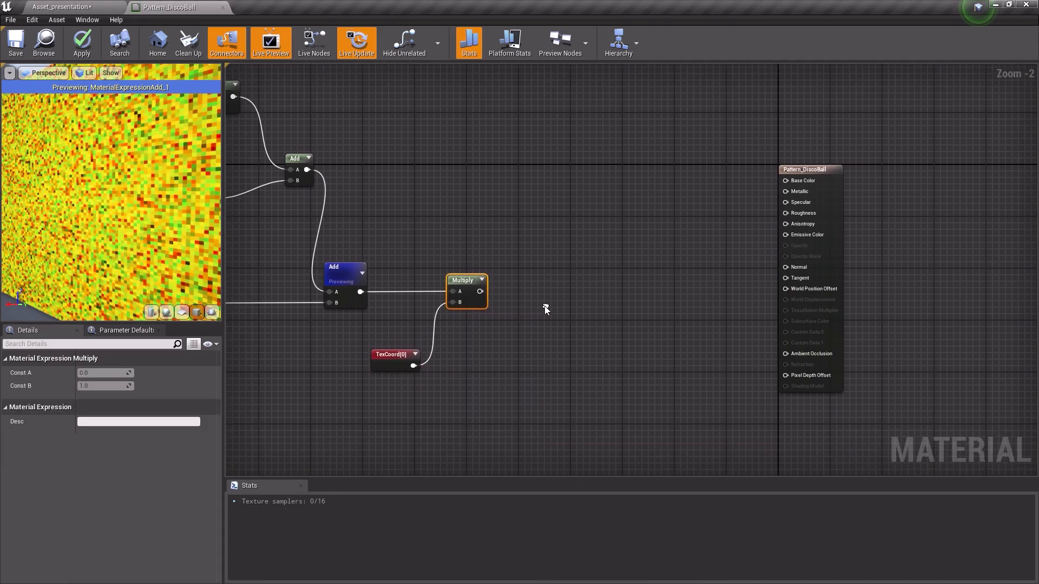
left_click_drag(479, 292, 533, 294)
type("append vec")
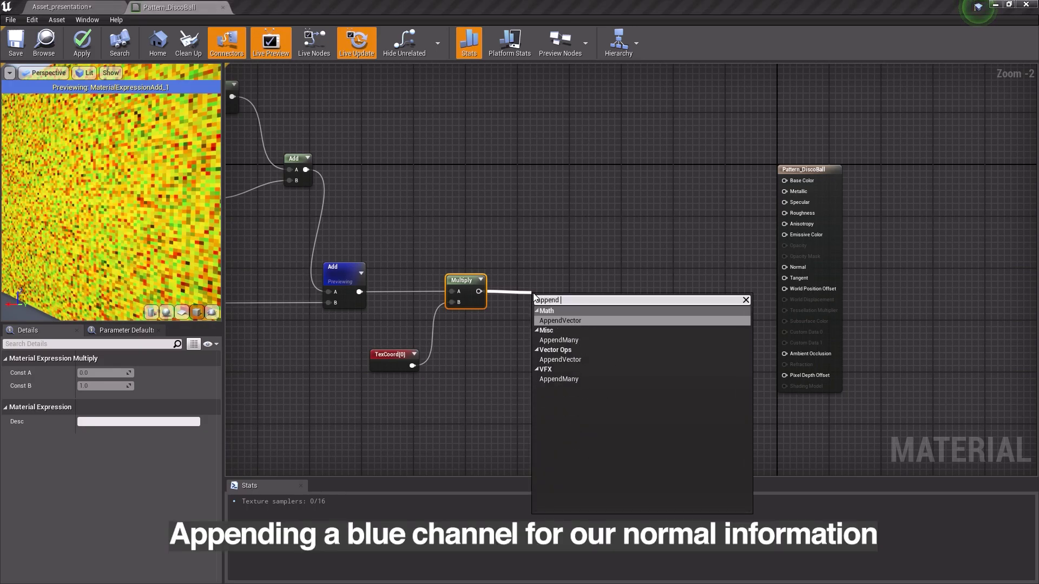
key("Return")
left_click(511, 351)
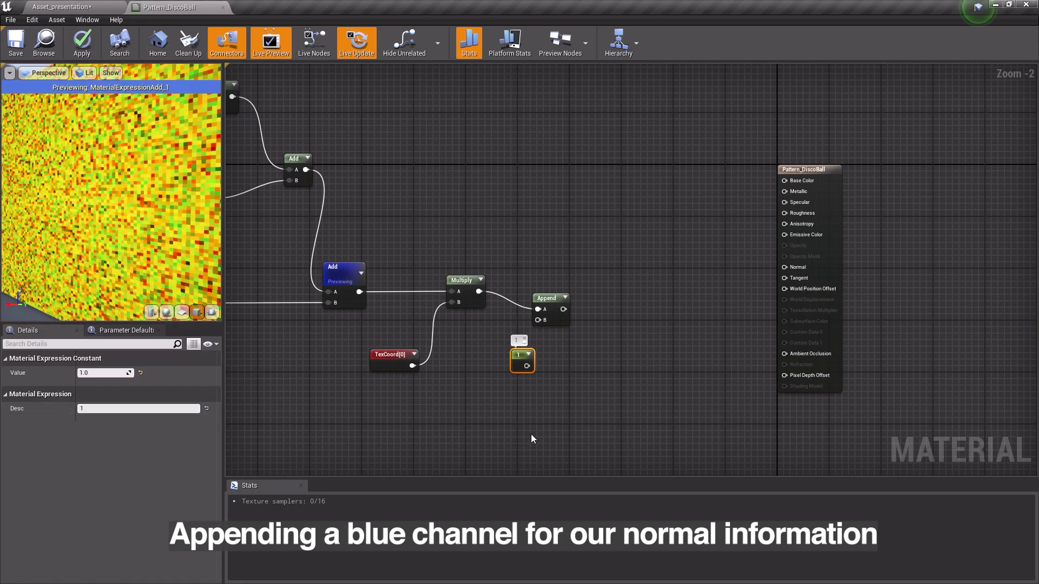
left_click_drag(526, 365, 552, 280)
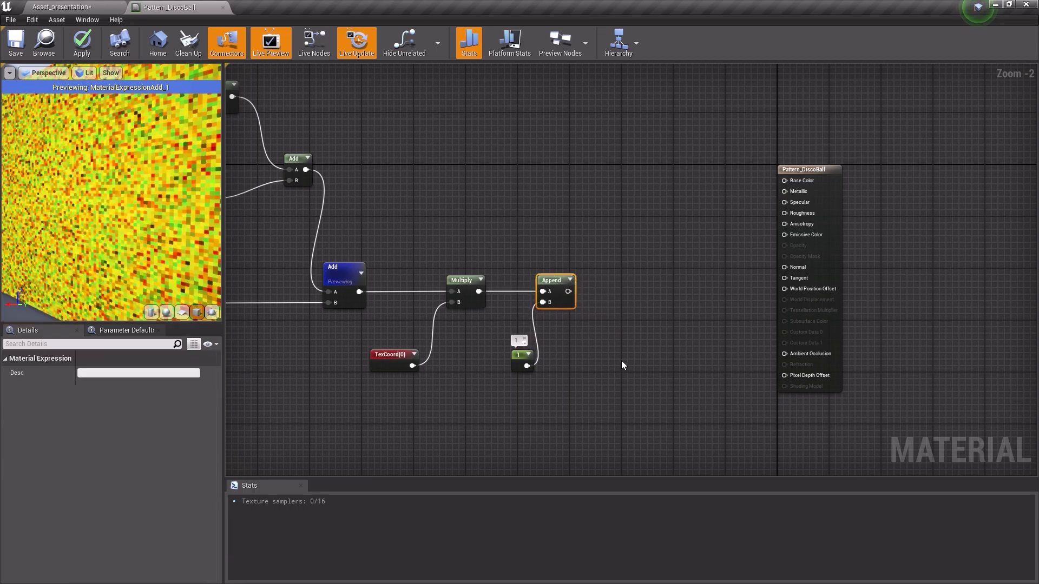
- Group the nodes in a 'Normal' comment, wire Append into Normal, and add a Constant3Vector
left_click_drag(664, 389, 407, 262)
type("c")
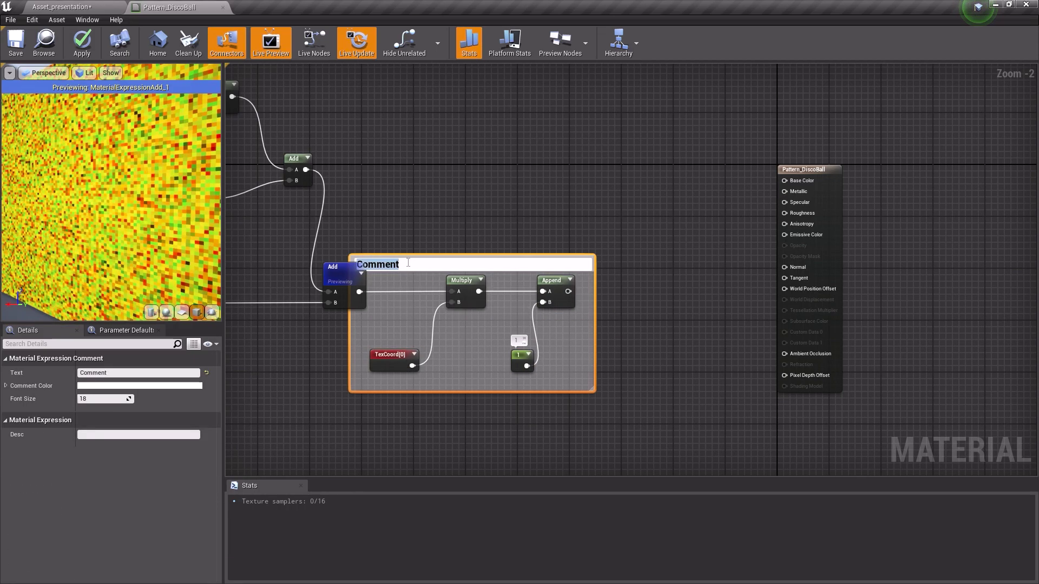
type("Normal")
key("Return")
left_click_drag(441, 264, 501, 266)
left_click(508, 231)
mouse_move(626, 292)
left_mouse_down()
mouse_move(766, 288)
mouse_move(785, 267)
left_mouse_up()
mouse_move(641, 164)
right_mouse_down()
mouse_move(482, 178)
mouse_move(577, 162)
right_mouse_up()
left_click(549, 158)
- Set the Constant3Vector to white 1,1,1 and wire it into Base Color
left_click(110, 385)
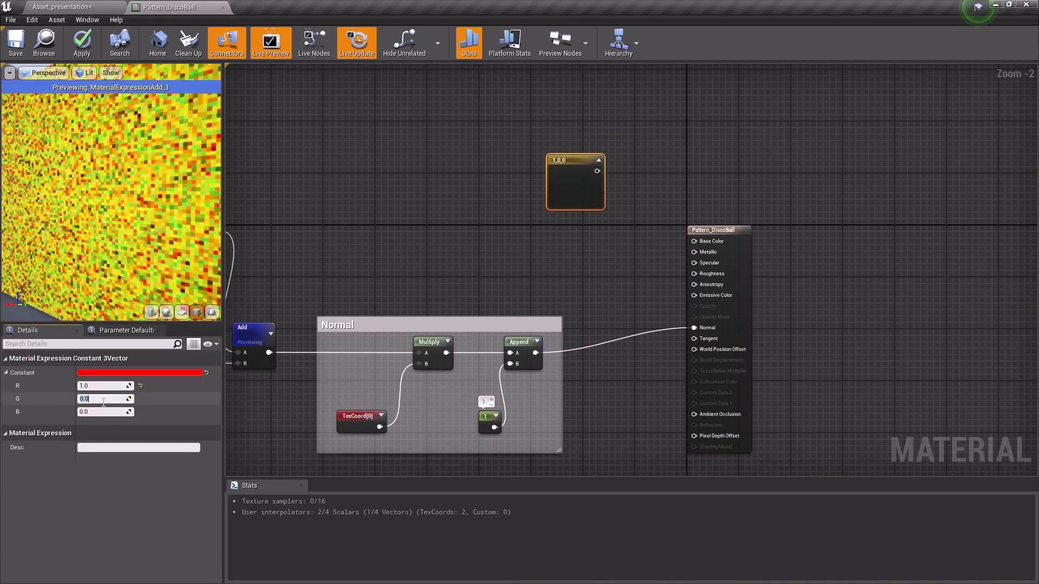
type("1\t1\t1")
left_click(417, 299)
left_click(592, 168)
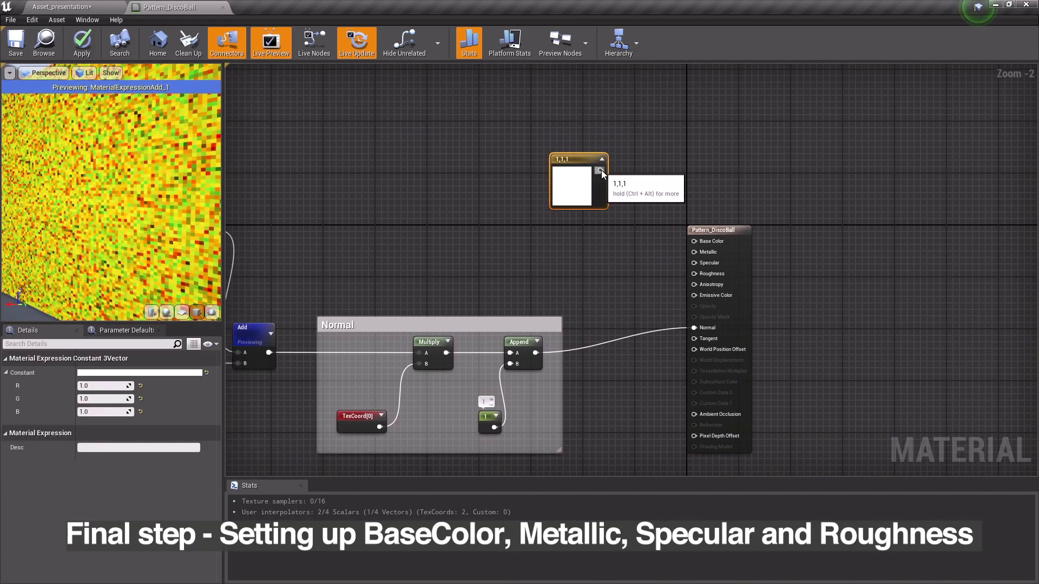
left_click_drag(600, 170, 731, 254)
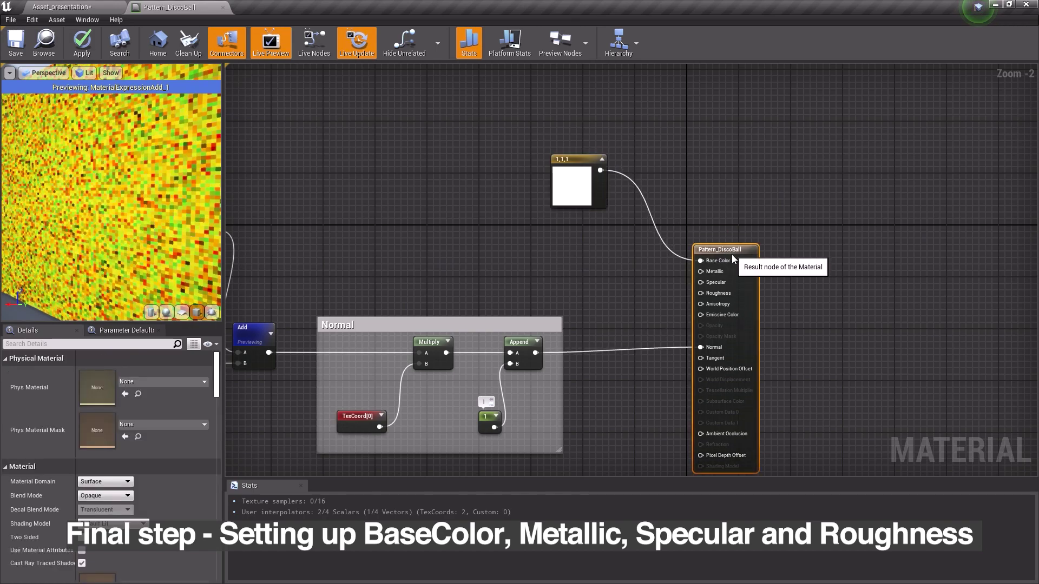
- Feed constant 1 into Metallic and Specular, constant 0 into Roughness, and stop previewing Add
left_click(614, 254)
left_click(100, 373)
type("1")
left_click(537, 322)
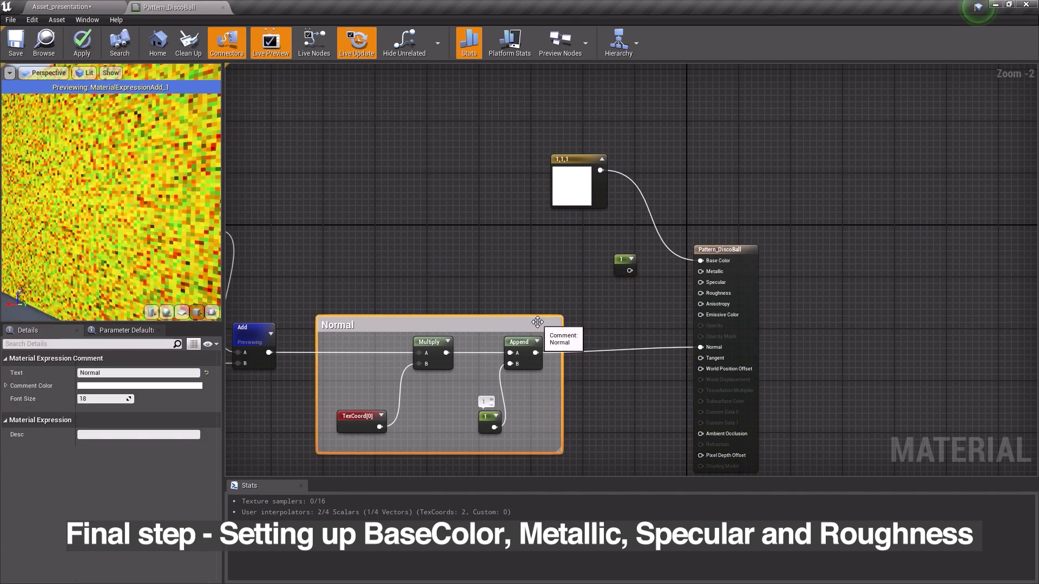
left_click_drag(629, 270, 701, 272)
left_click(639, 310)
left_click_drag(629, 271, 699, 281)
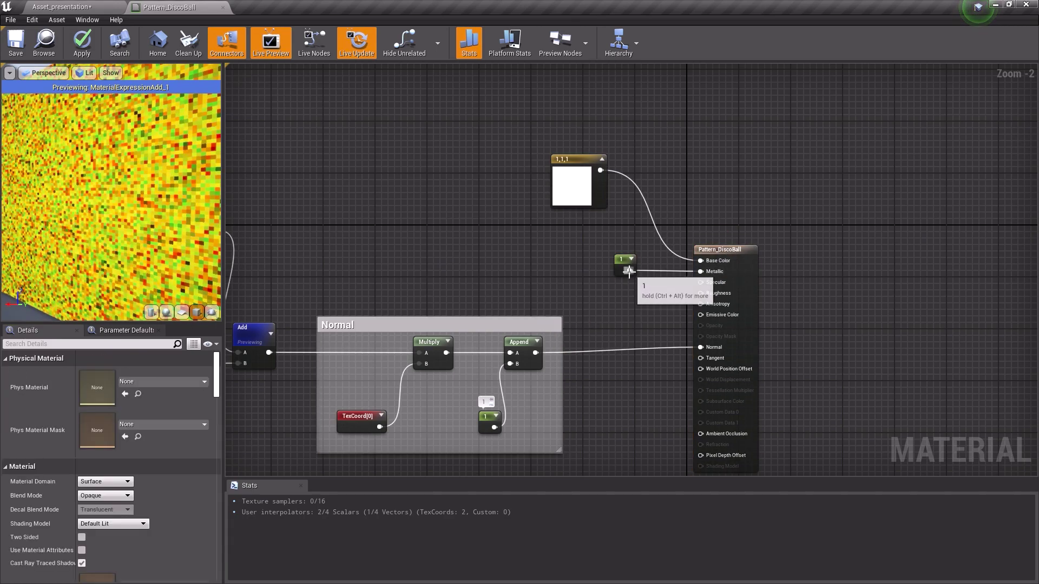
left_click(616, 284)
left_click_drag(632, 300, 703, 294)
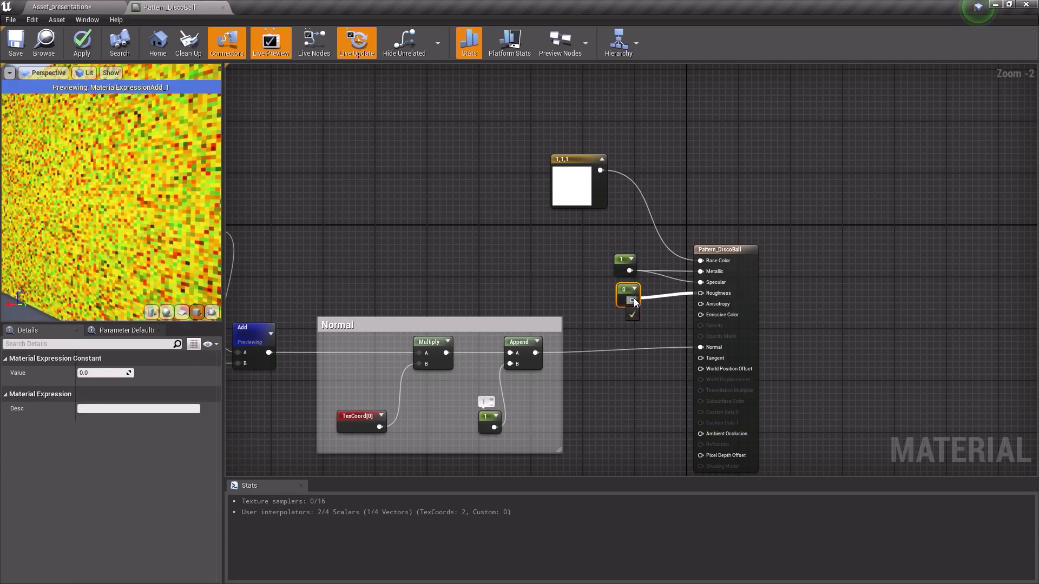
right_click(252, 332)
left_click(275, 380)
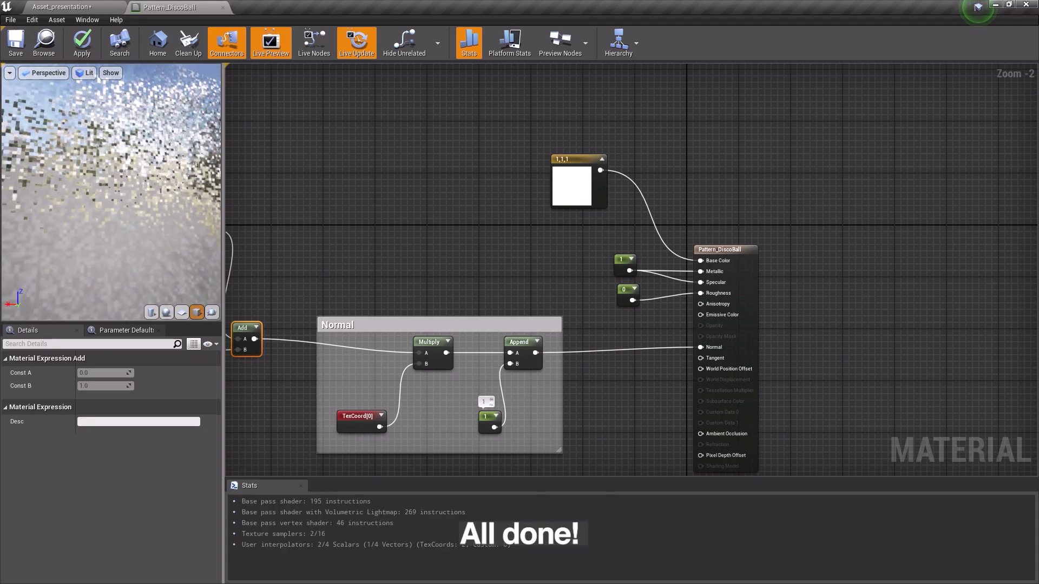
- Preview the material on a sphere, adjust the Pattern.Scale default value, and save
scroll(159, 290, "down", 5)
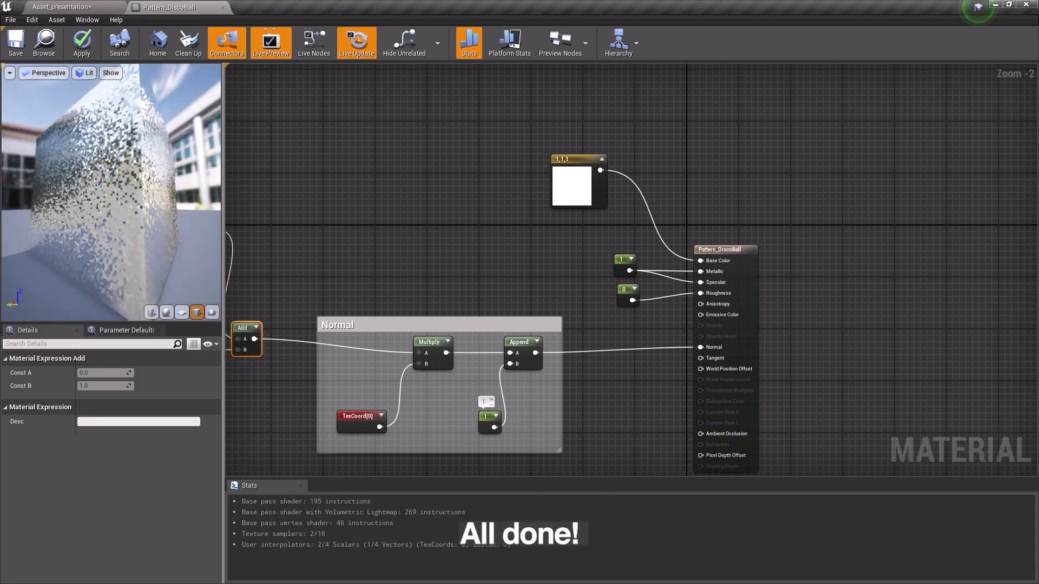
left_click(171, 314)
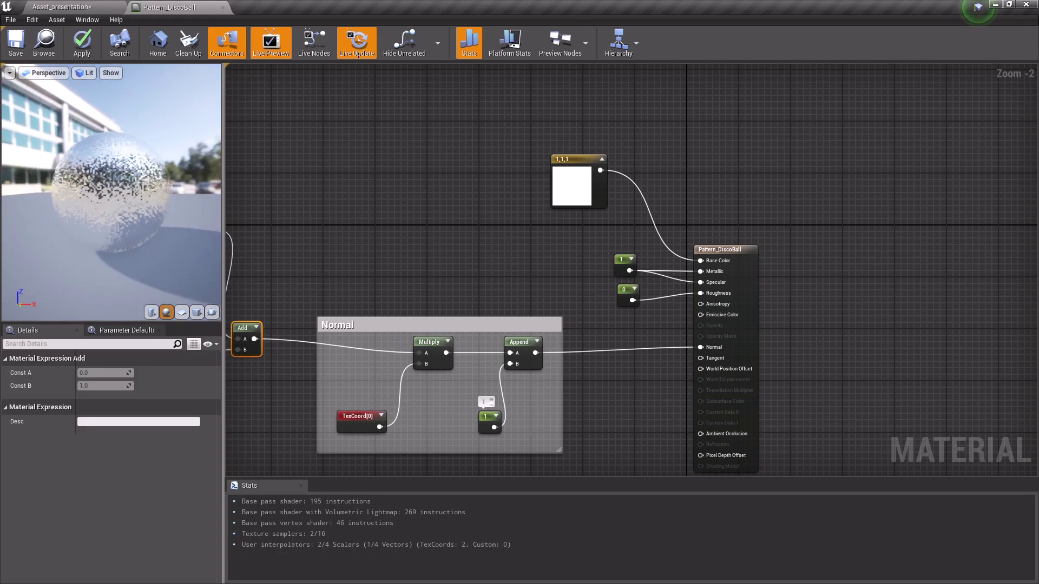
scroll(436, 371, "down", 2)
right_click_drag(435, 371, 795, 238)
scroll(541, 260, "up", 3)
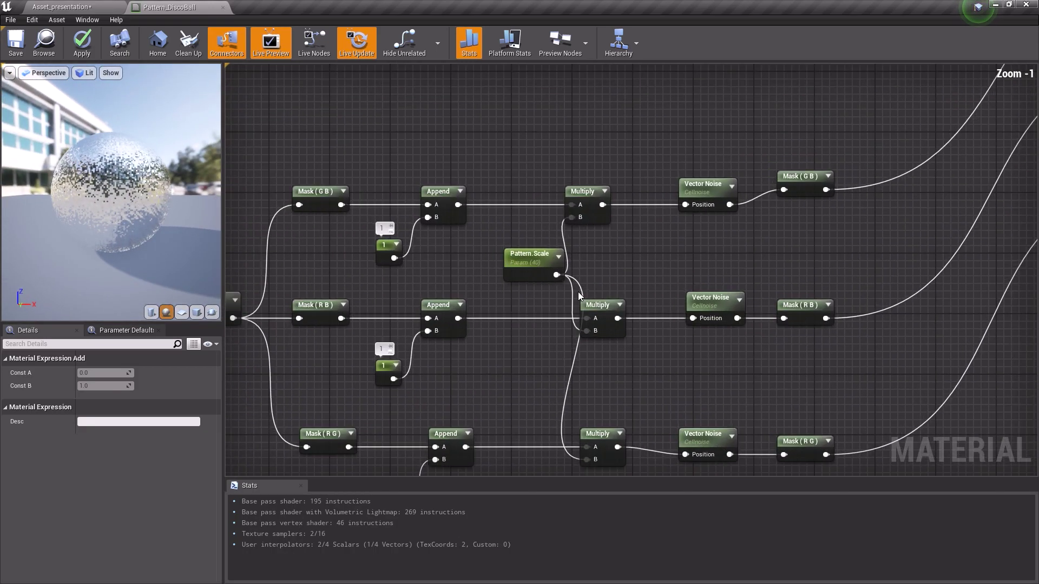
left_click(530, 265)
left_click(104, 408)
type("10")
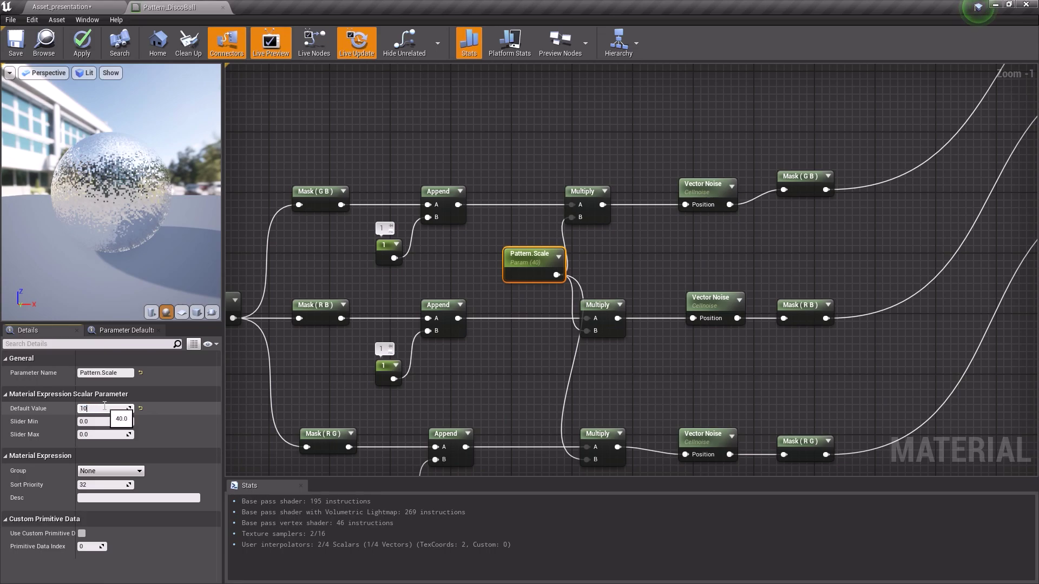
key("Return")
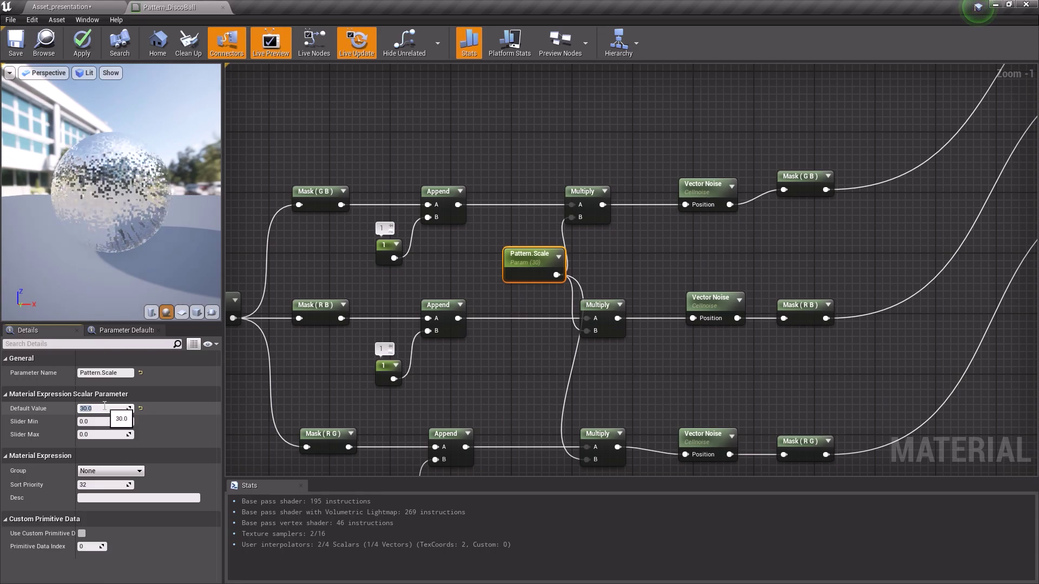
type("50")
key("Return")
key("Return")
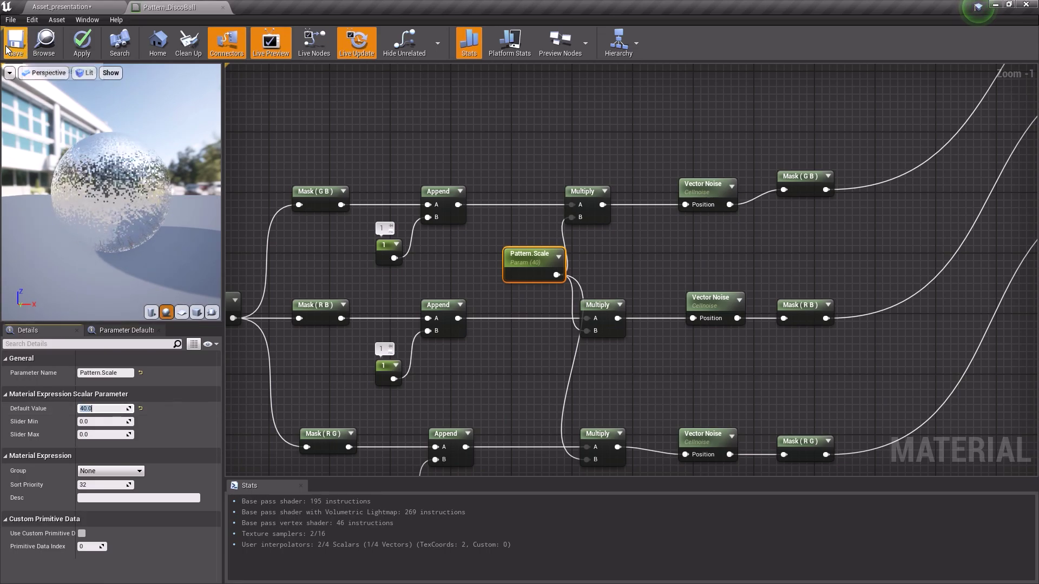
left_click(7, 49)
- Wrap the noise nodes in a 'Pattern' comment and frame the whole material network
left_click(486, 135)
scroll(587, 202, "down", 3)
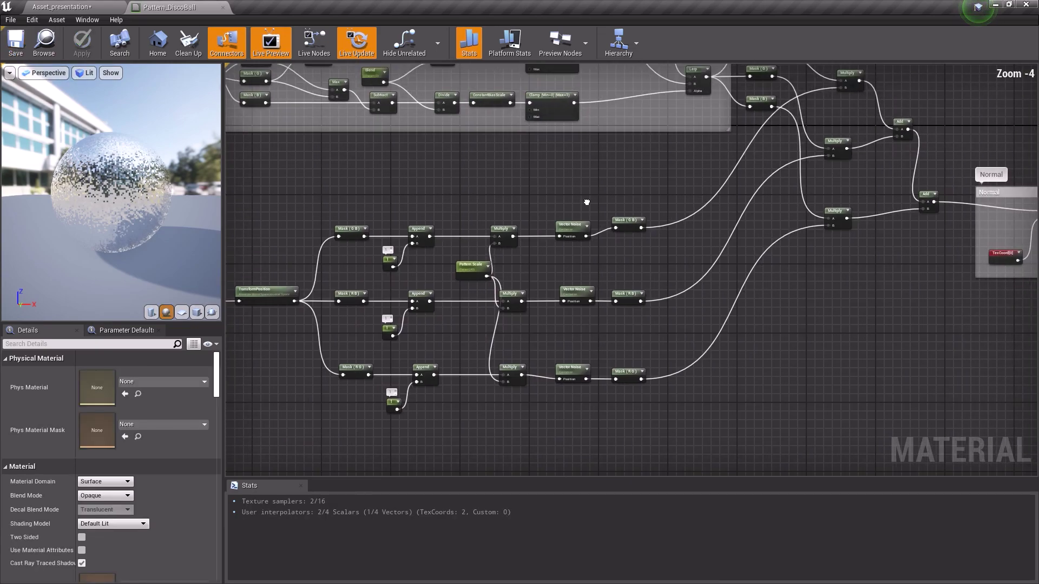
right_click_drag(587, 202, 779, 211)
left_click_drag(274, 167, 858, 426)
type("c")
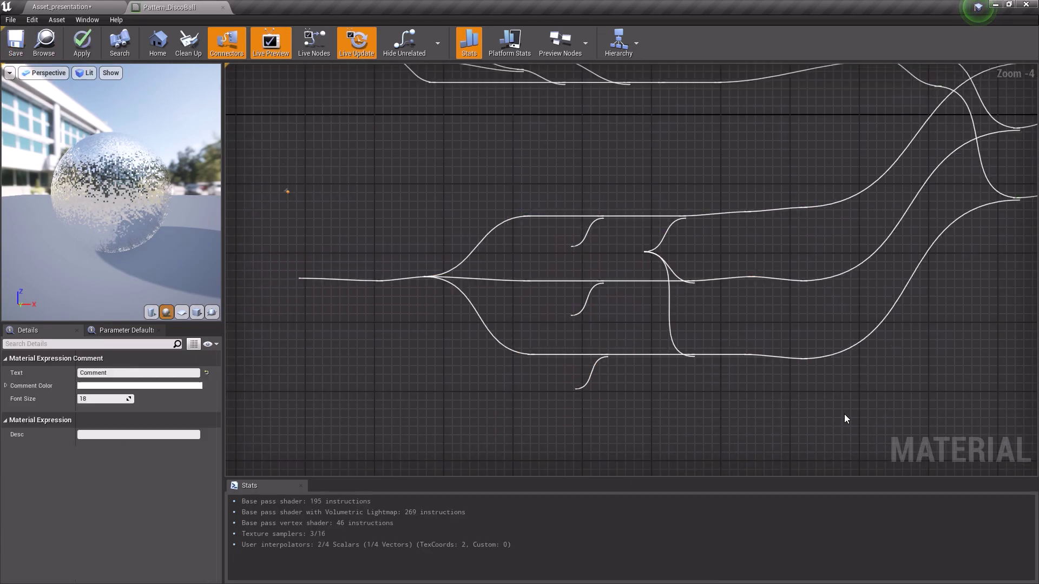
type("Pattern")
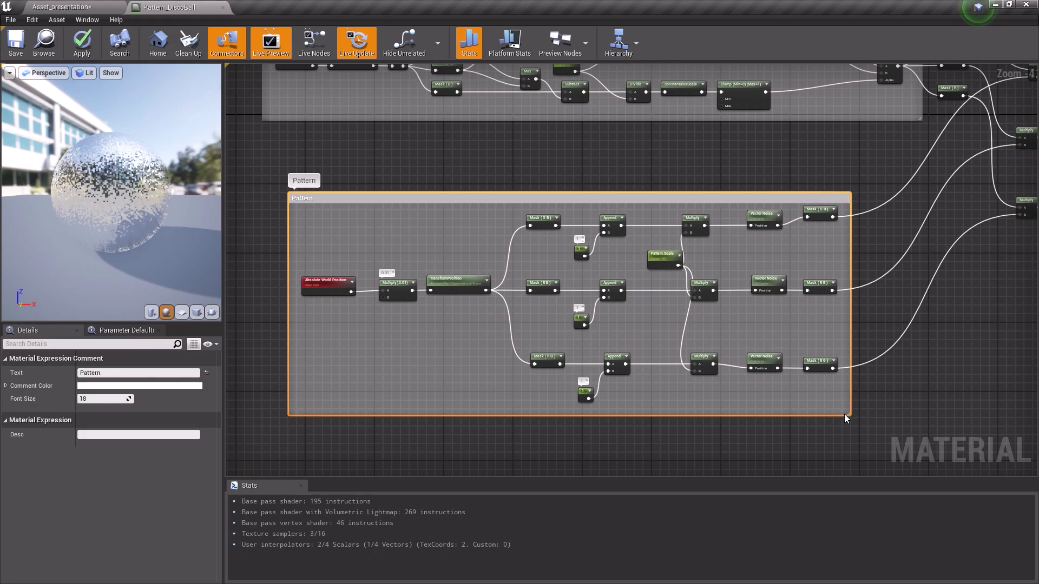
left_click(845, 418)
scroll(845, 419, "down", 2)
right_click_drag(996, 369, 718, 360)
scroll(719, 360, "up", 1)
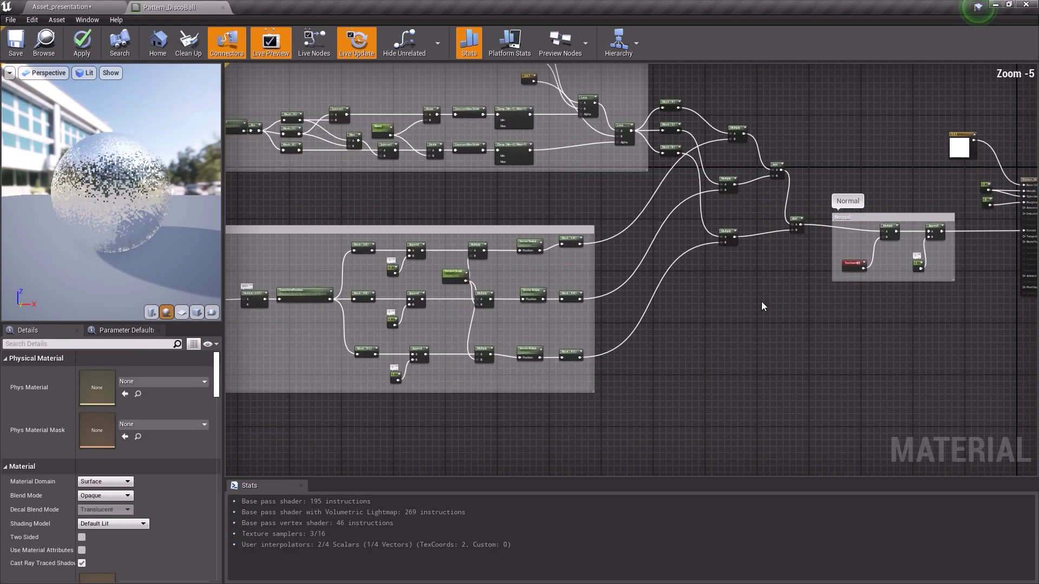
right_click_drag(764, 306, 681, 341)
right_click_drag(653, 282, 689, 297)
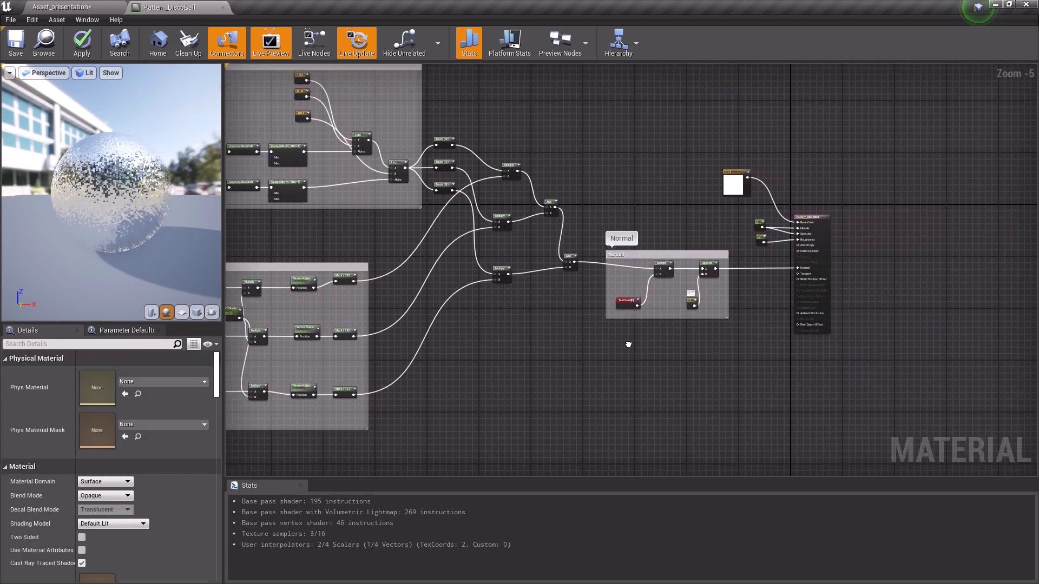
- Save, then view the disco-ball sphere in Asset_presentation in full-window game view
left_click(16, 42)
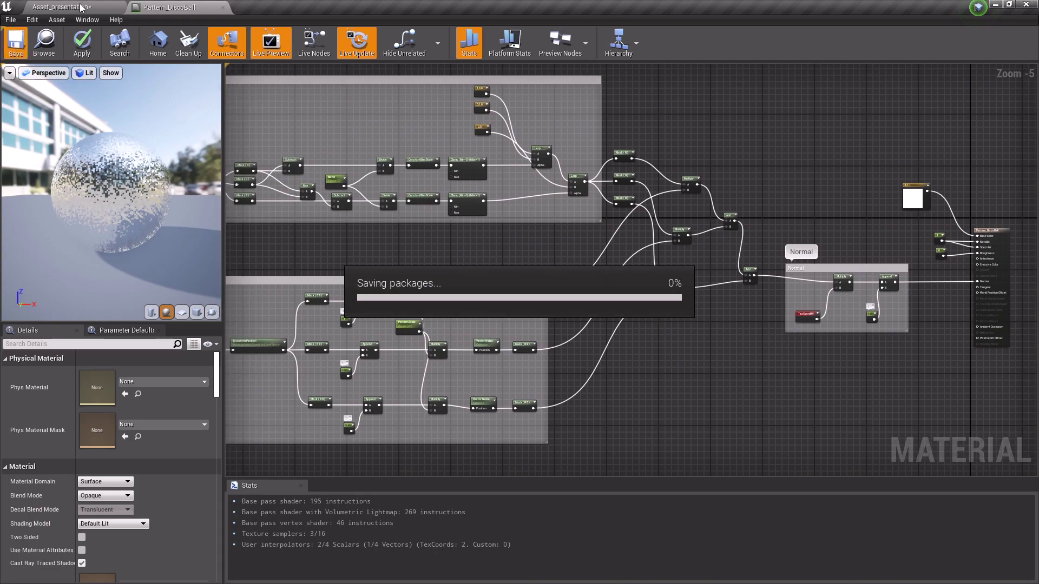
left_click(80, 7)
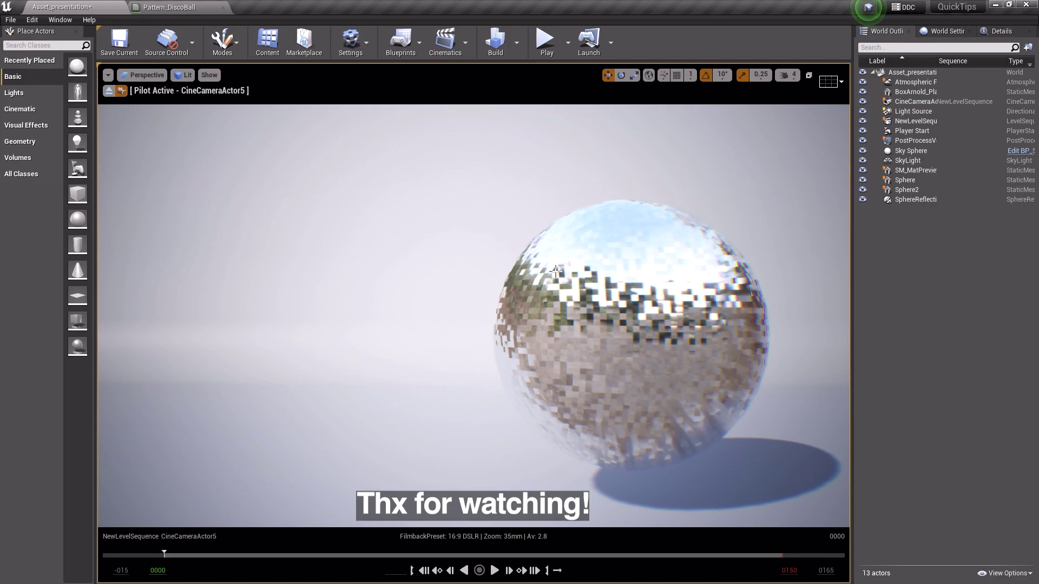
left_click(555, 272)
key("F11")
key("g")
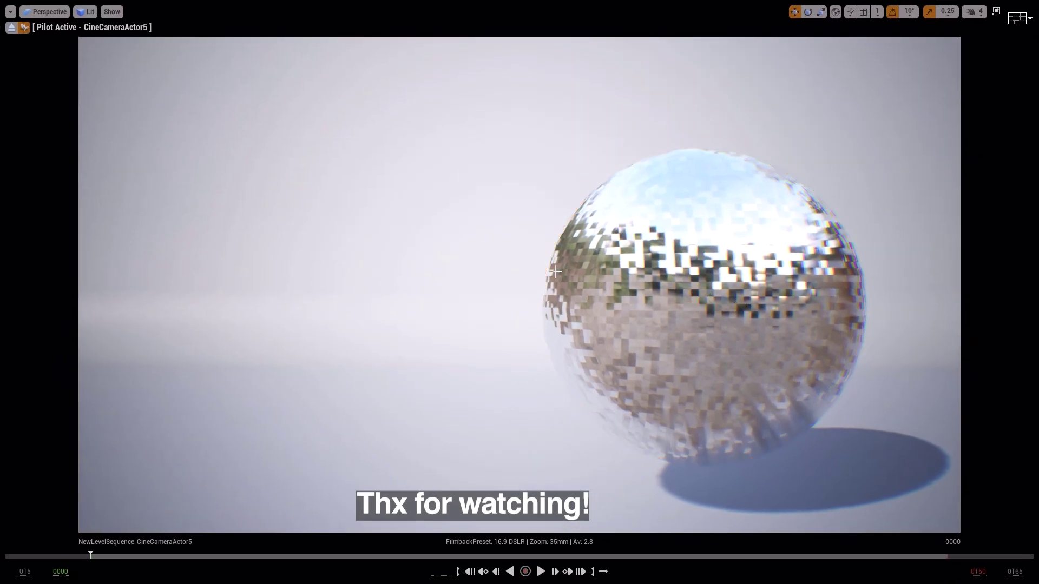